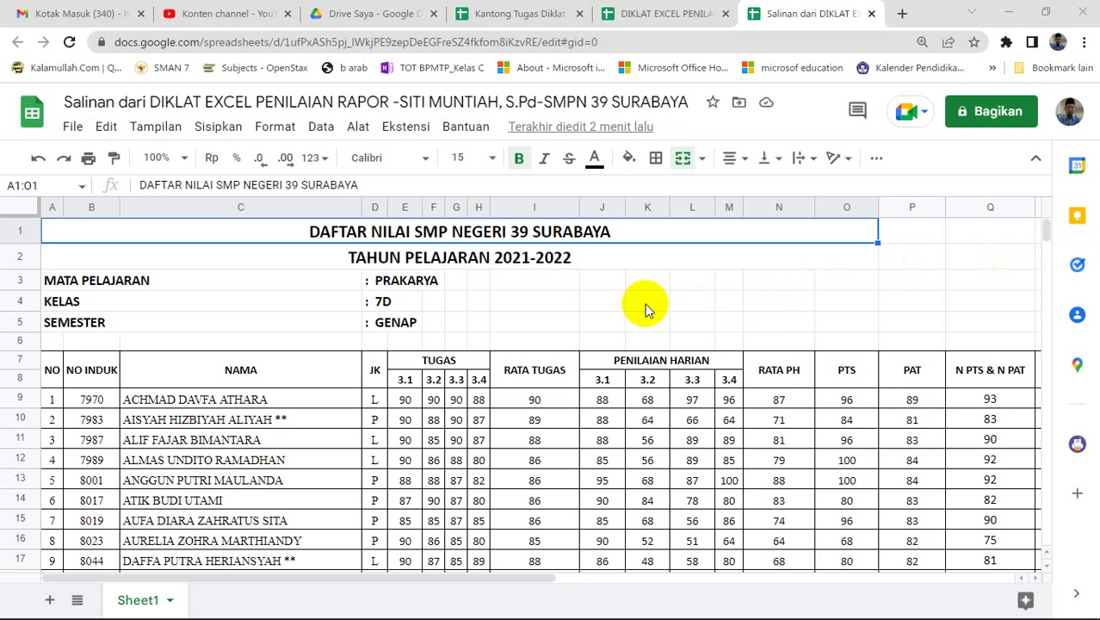
Review the class 7D grade list and switch to the Excel workbook to view its Penilaian SMP sheet.
{"action": "scroll", "coordinate": [645, 308], "scroll_direction": "down", "scroll_amount": 5}
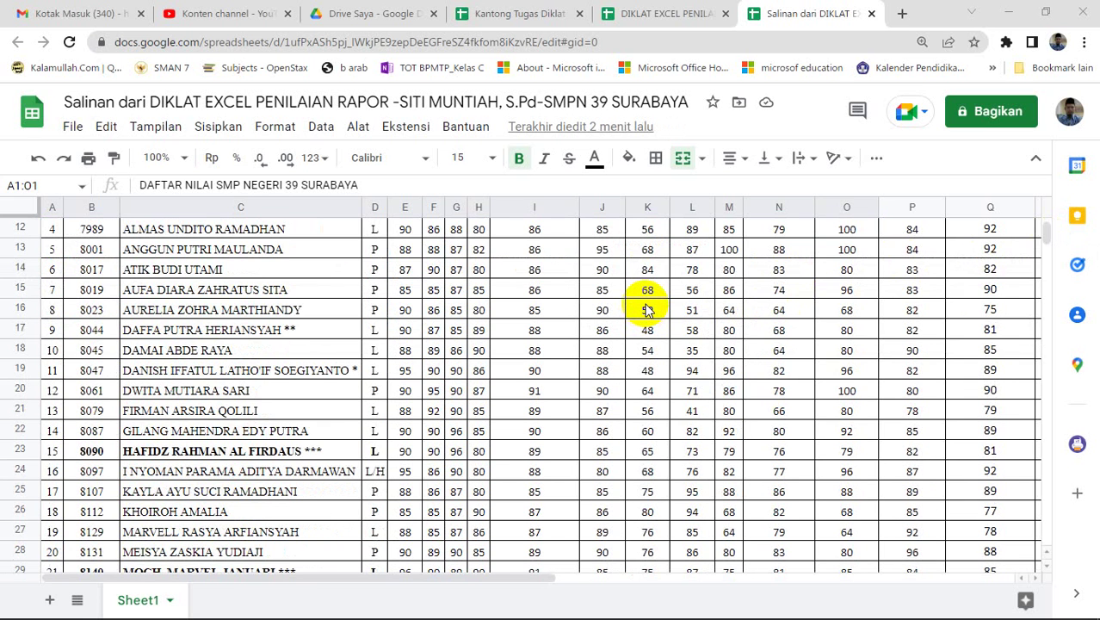
{"action": "scroll", "coordinate": [648, 310], "scroll_direction": "up", "scroll_amount": 3}
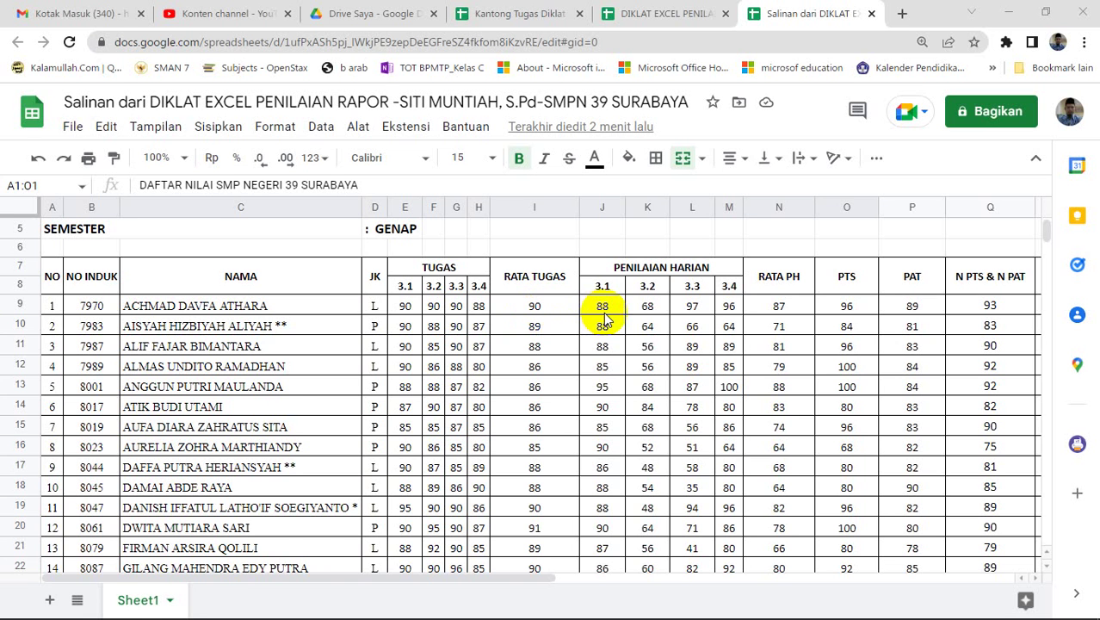
{"action": "scroll", "coordinate": [604, 312], "scroll_direction": "up", "scroll_amount": 2}
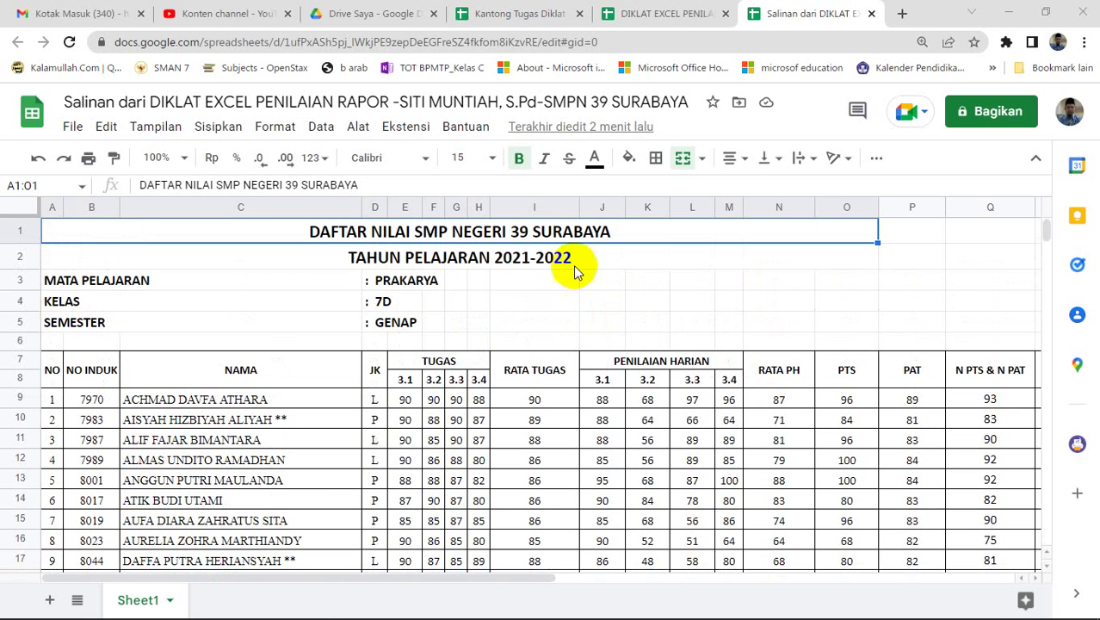
{"action": "left_click", "coordinate": [344, 606]}
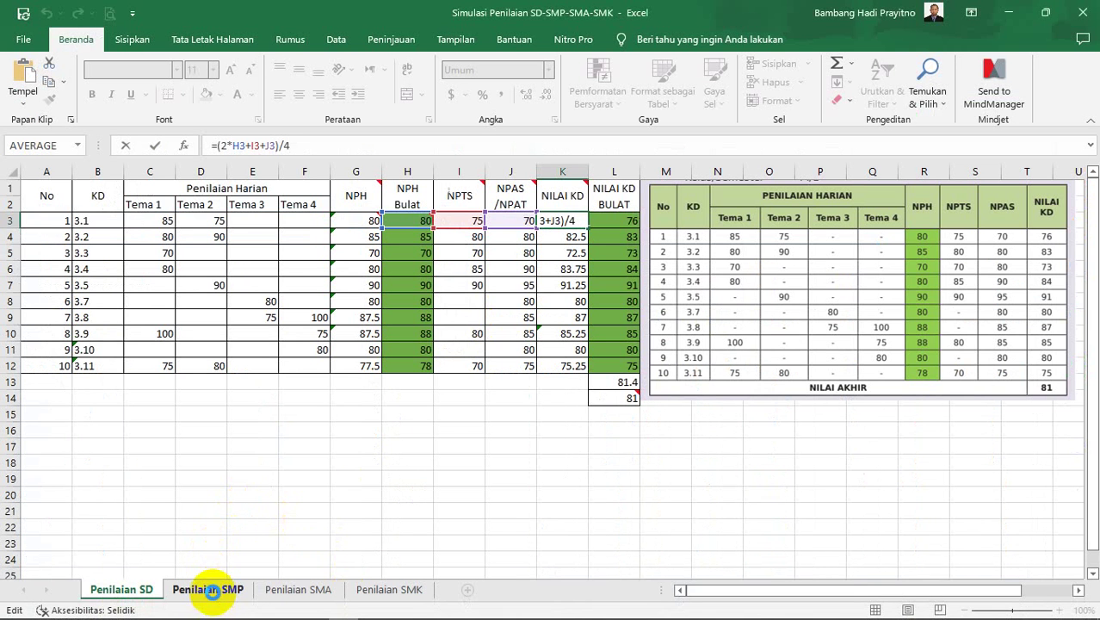
{"action": "left_click", "coordinate": [215, 594]}
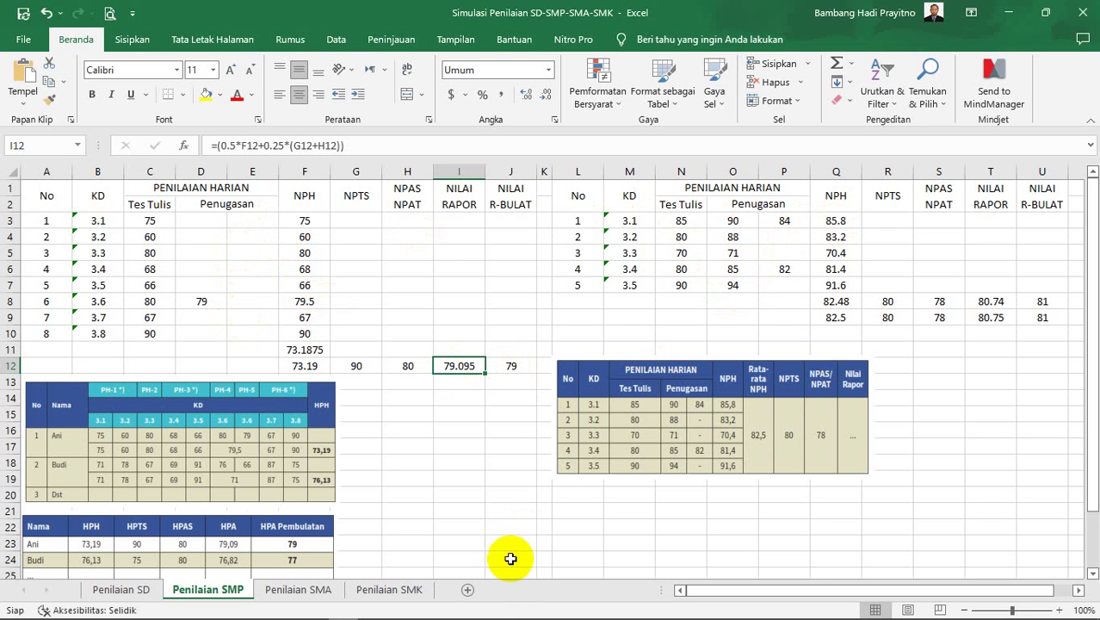
{"action": "mouse_move", "coordinate": [469, 612]}
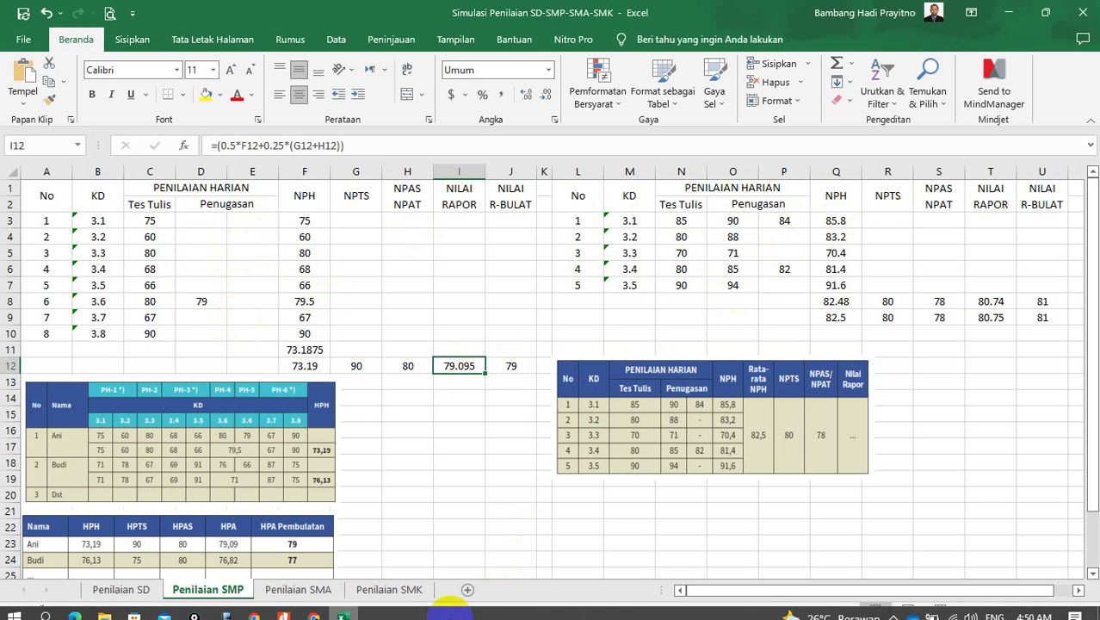
Switch back to the Google Sheets grade list in Chrome and duplicate Sheet1.
{"action": "left_click", "coordinate": [254, 608]}
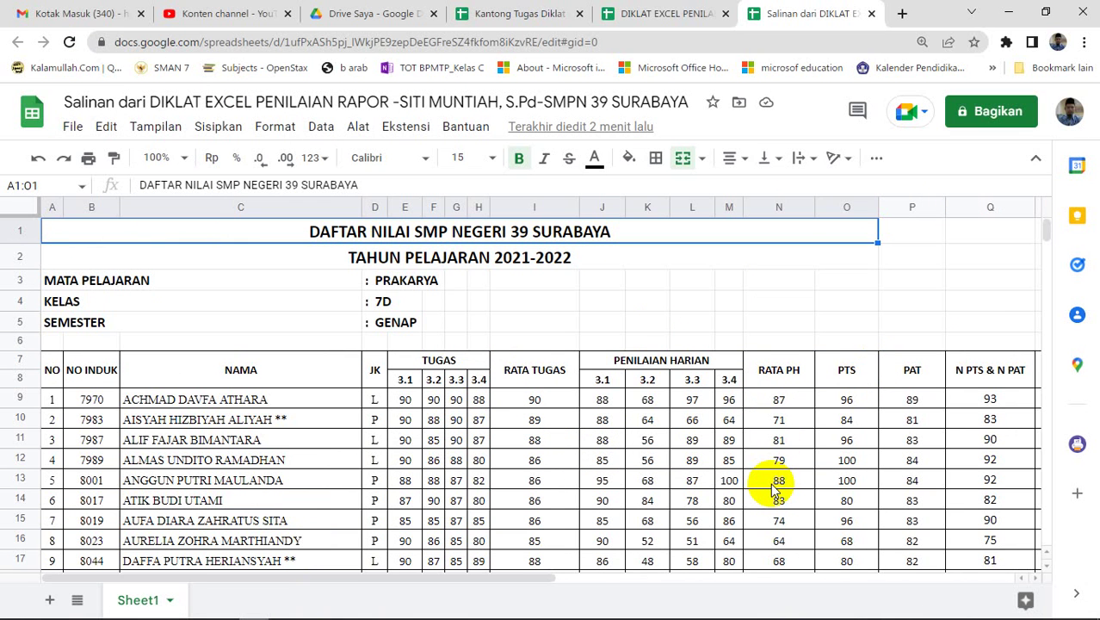
{"action": "right_click", "coordinate": [142, 596]}
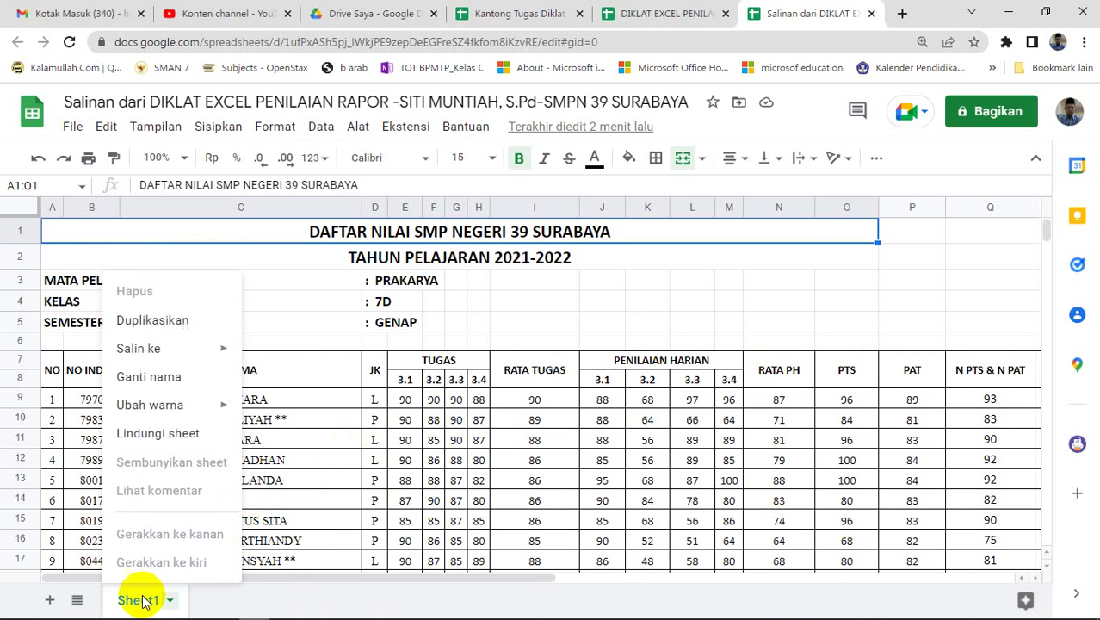
{"action": "left_click", "coordinate": [169, 331]}
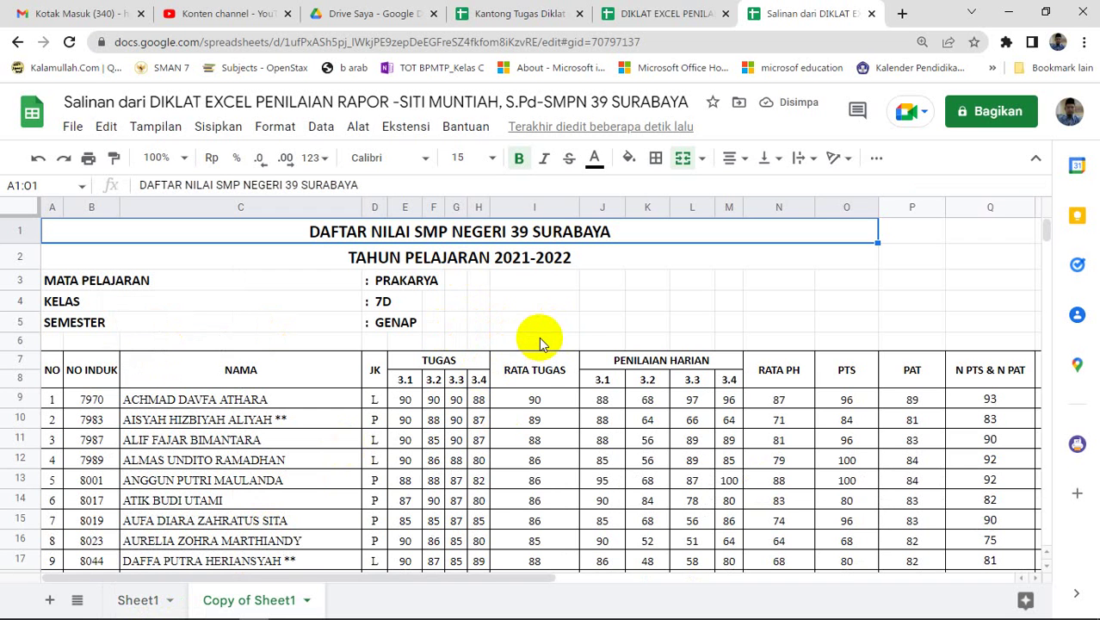
Delete the RATA TUGAS column (column I) from Copy of Sheet1.
{"action": "left_click", "coordinate": [534, 204]}
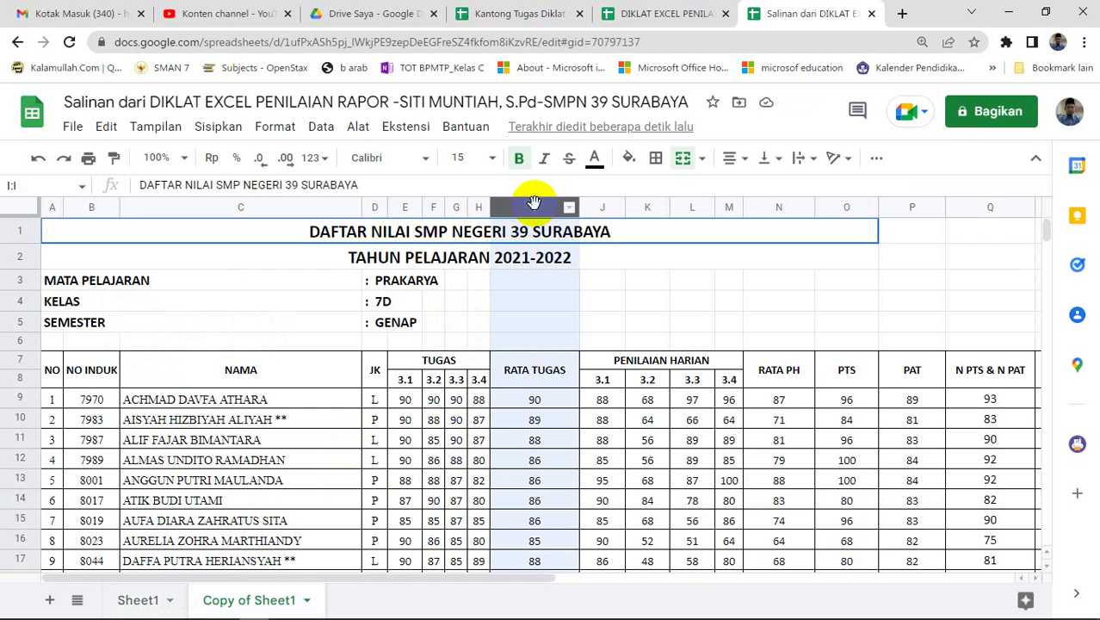
{"action": "left_click", "coordinate": [570, 210]}
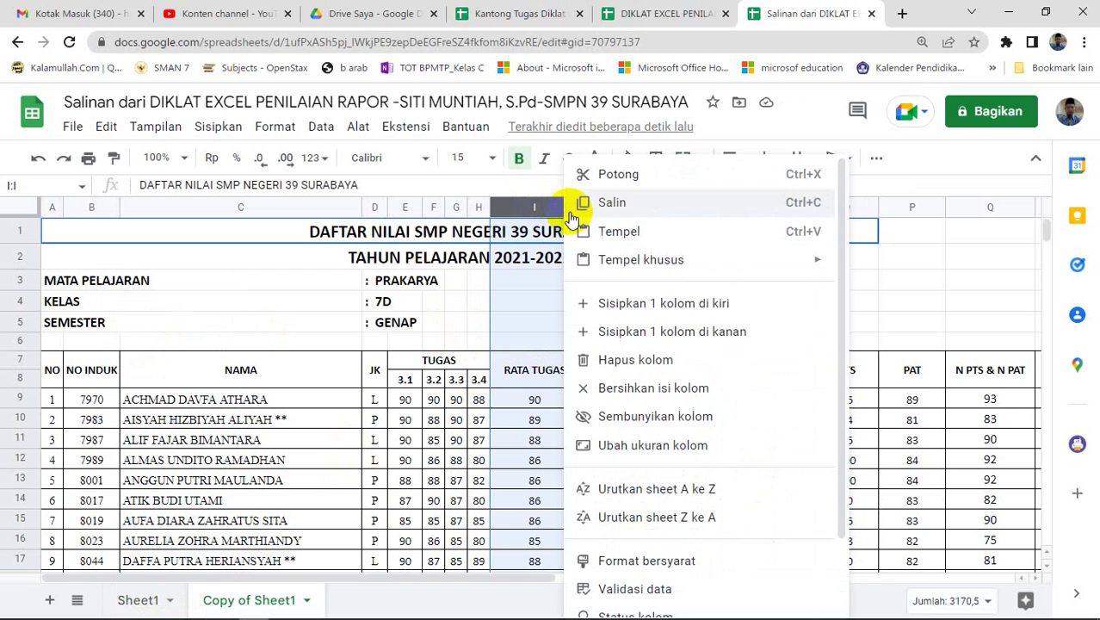
{"action": "left_click", "coordinate": [605, 372]}
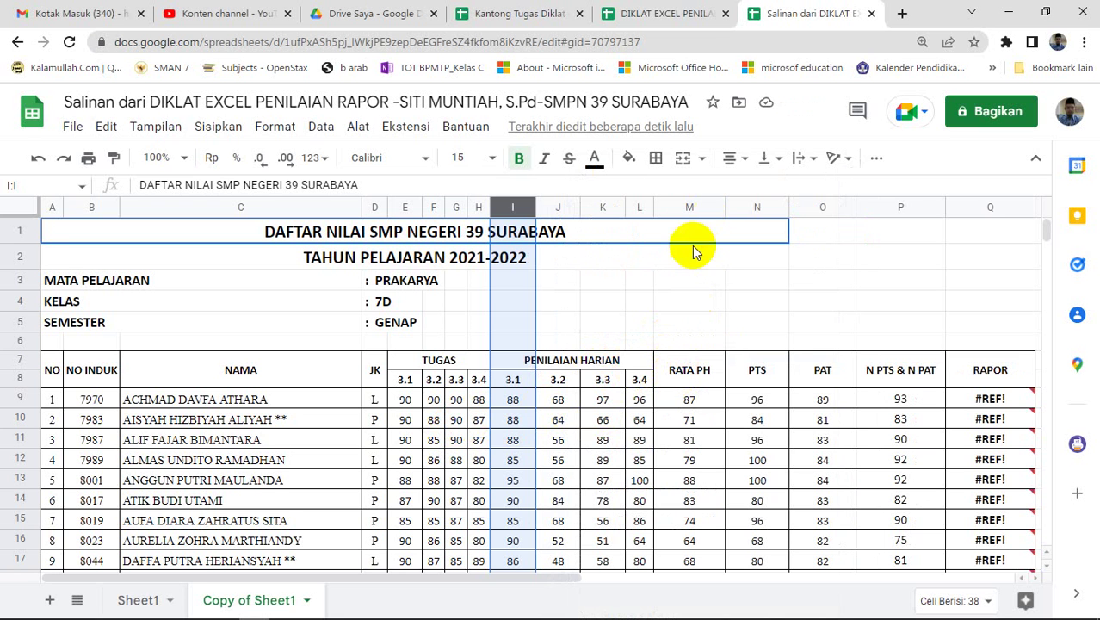
{"action": "left_click", "coordinate": [680, 378]}
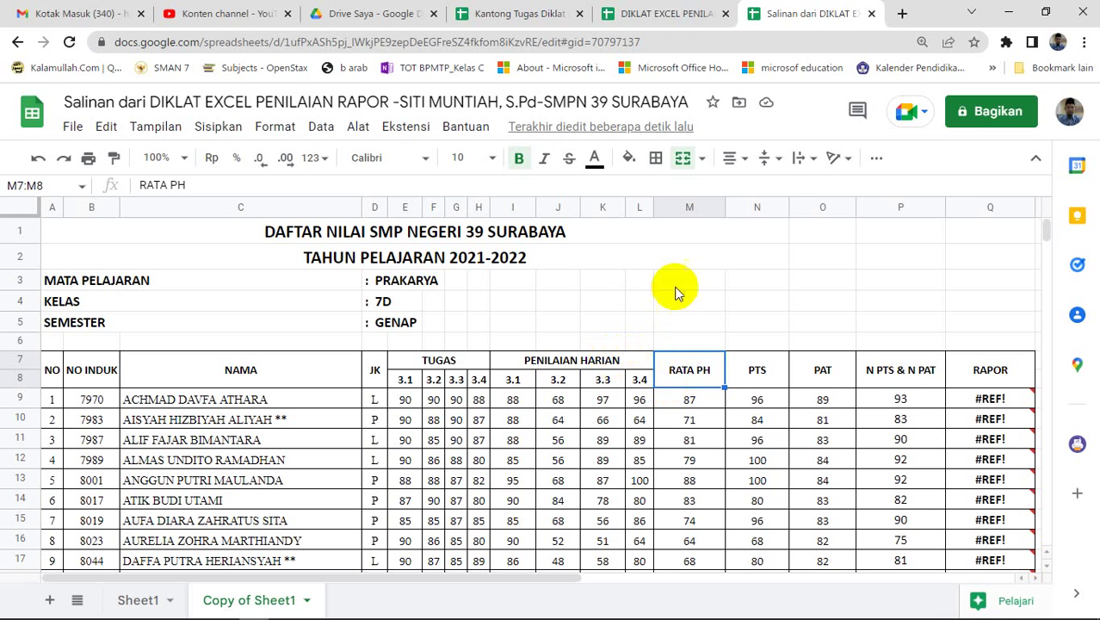
{"action": "left_click", "coordinate": [714, 211]}
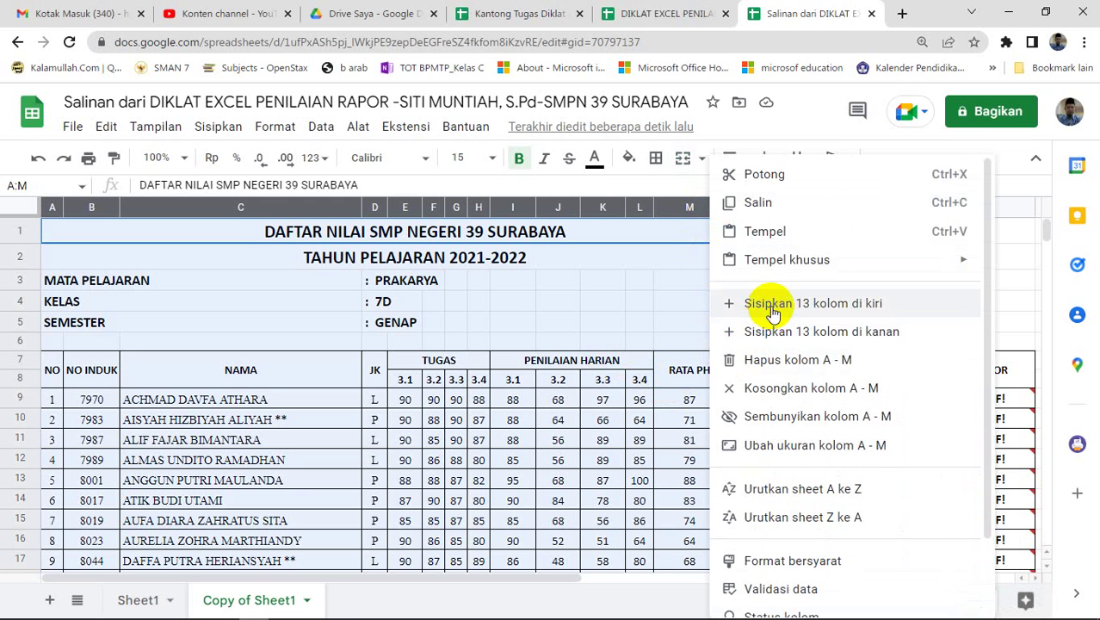
{"action": "left_click", "coordinate": [685, 320]}
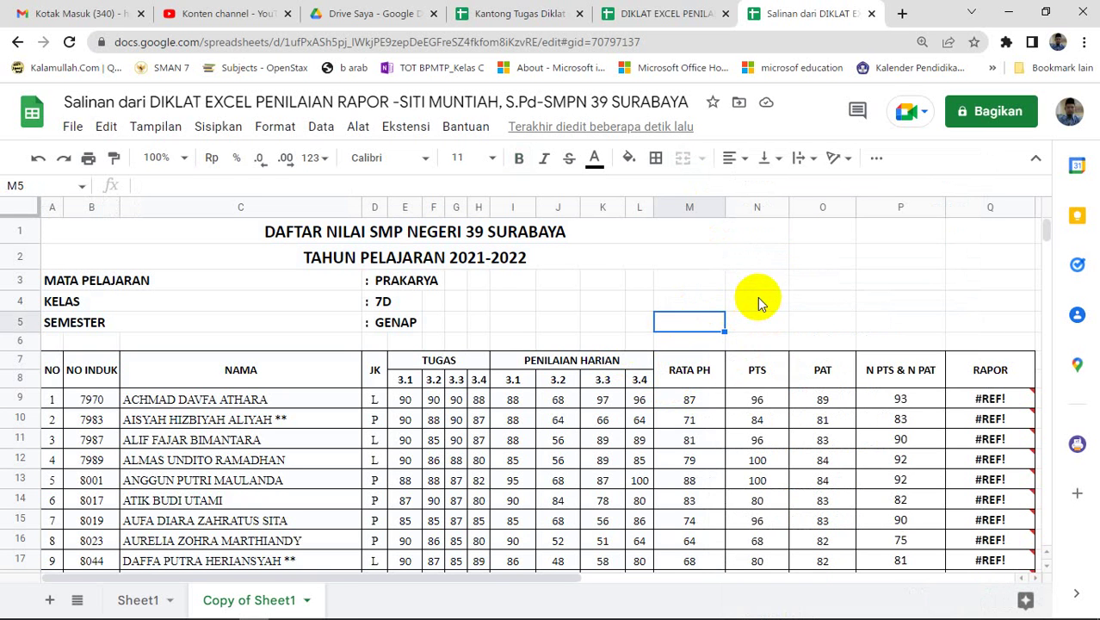
{"action": "left_click", "coordinate": [715, 209]}
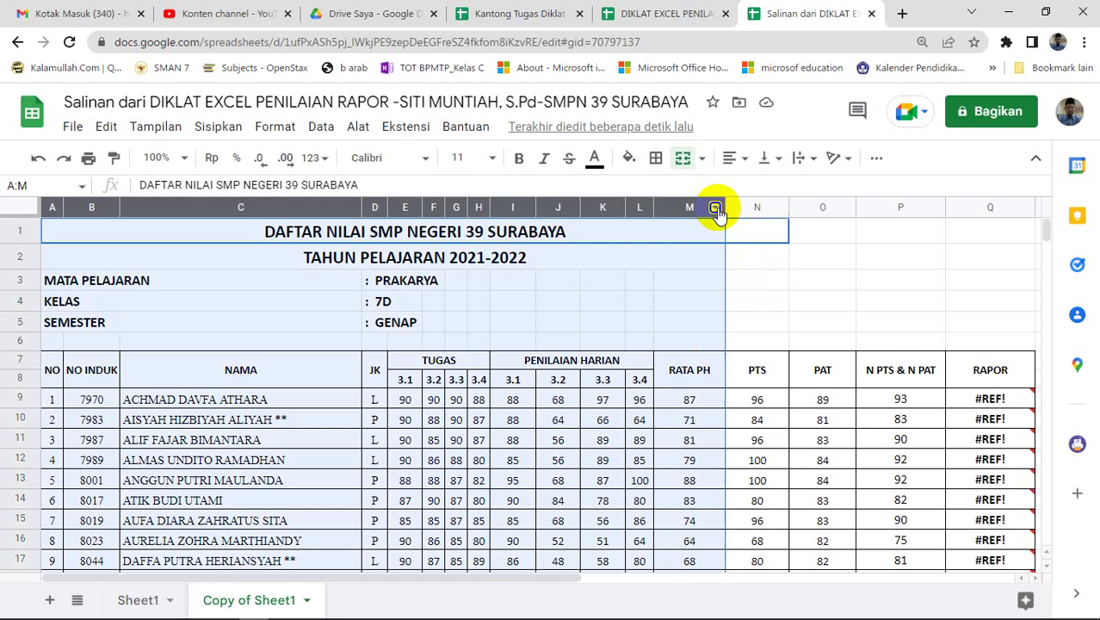
{"action": "left_click", "coordinate": [646, 293]}
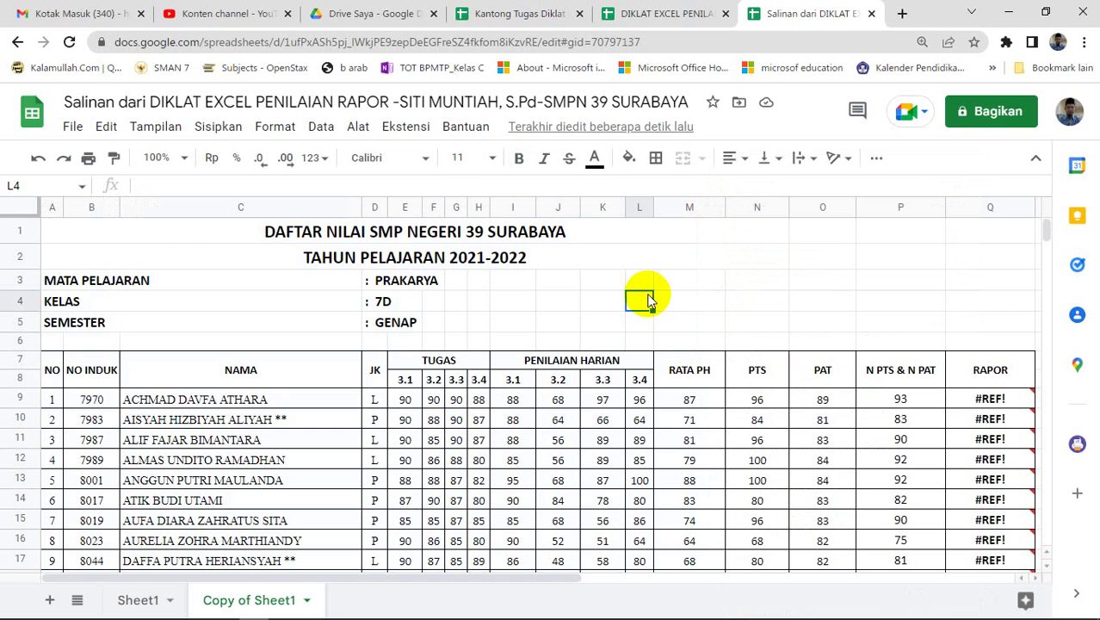
Try inserting one column before the RATA PH column, and undo the insertion.
{"action": "left_click", "coordinate": [686, 204]}
{"action": "left_click", "coordinate": [715, 208]}
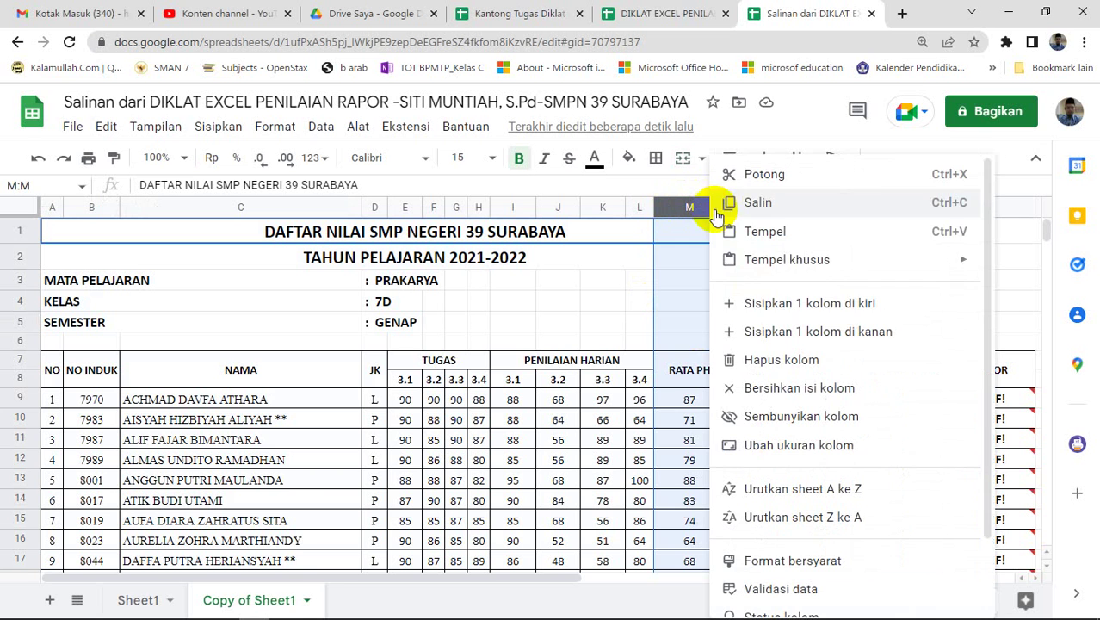
{"action": "left_click", "coordinate": [750, 304]}
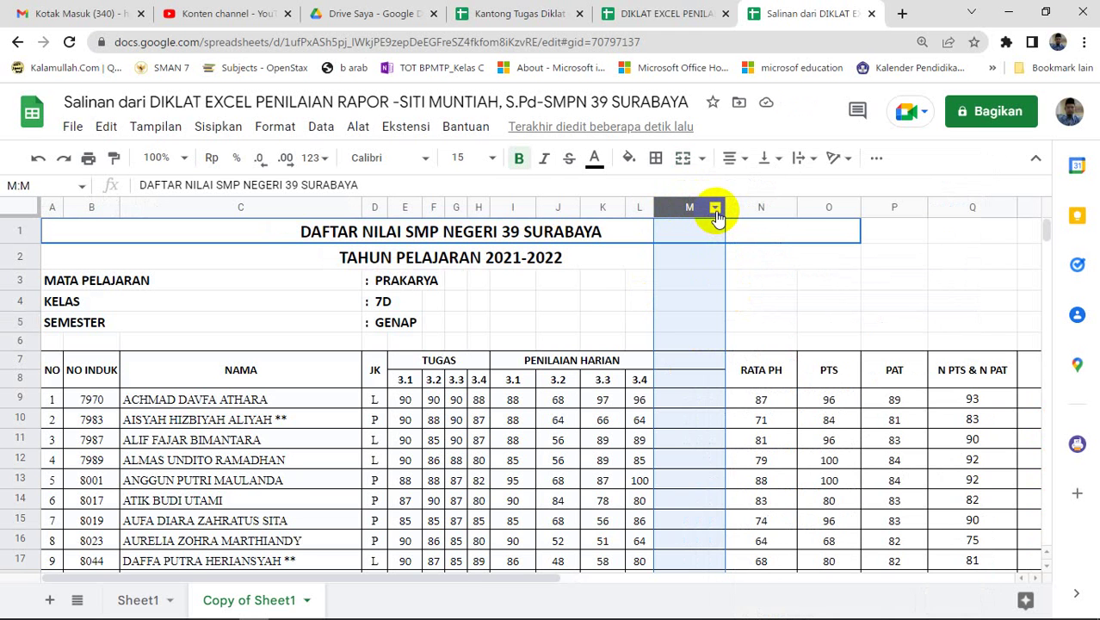
{"action": "key", "text": "ctrl+z"}
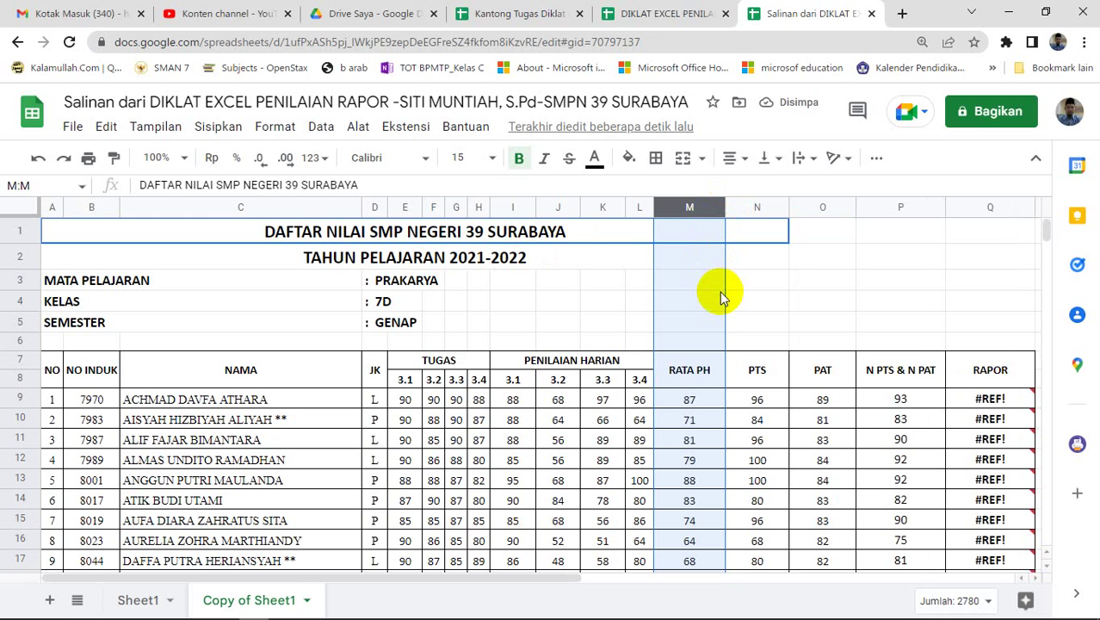
Insert four blank columns between the RATA PH and PTS columns.
{"action": "left_click", "coordinate": [758, 207]}
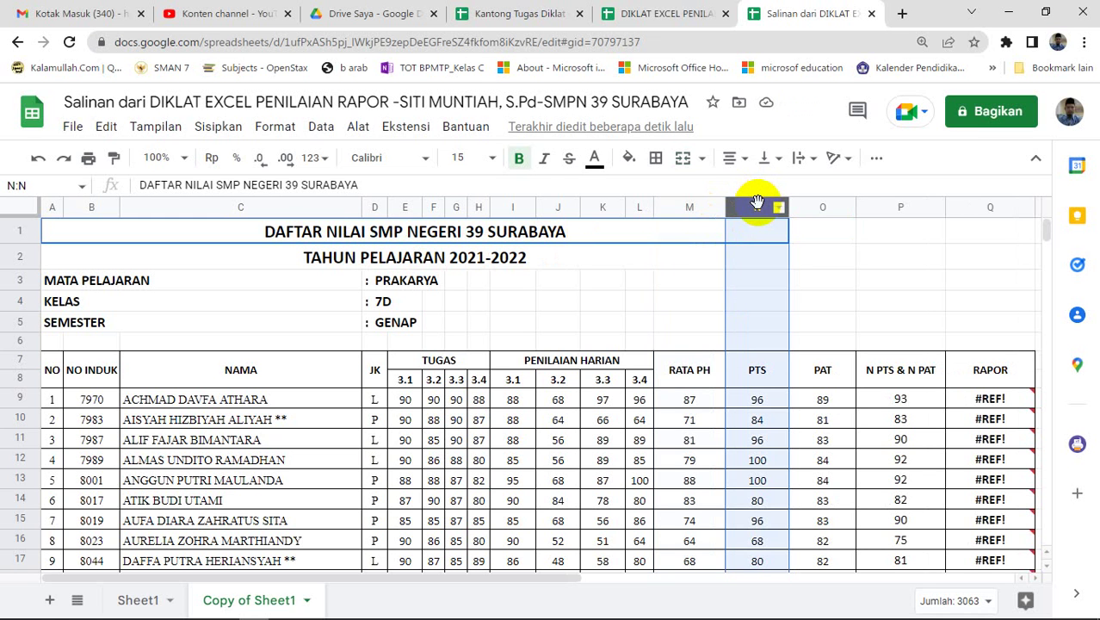
{"action": "left_click", "coordinate": [689, 202]}
{"action": "right_click", "coordinate": [691, 204]}
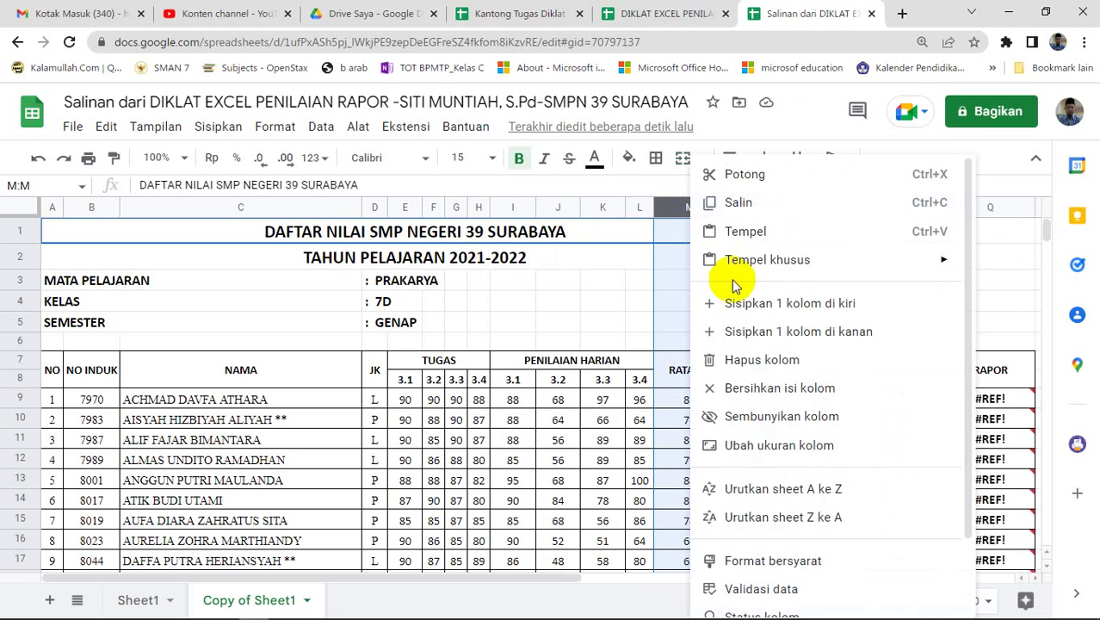
{"action": "left_click", "coordinate": [746, 334]}
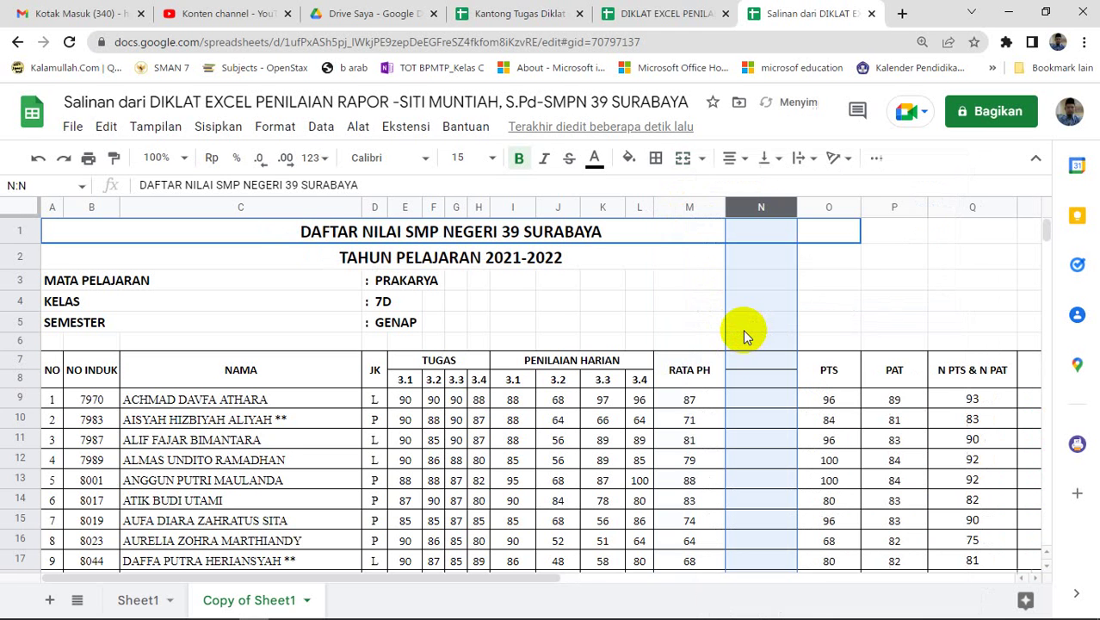
{"action": "right_click", "coordinate": [756, 207]}
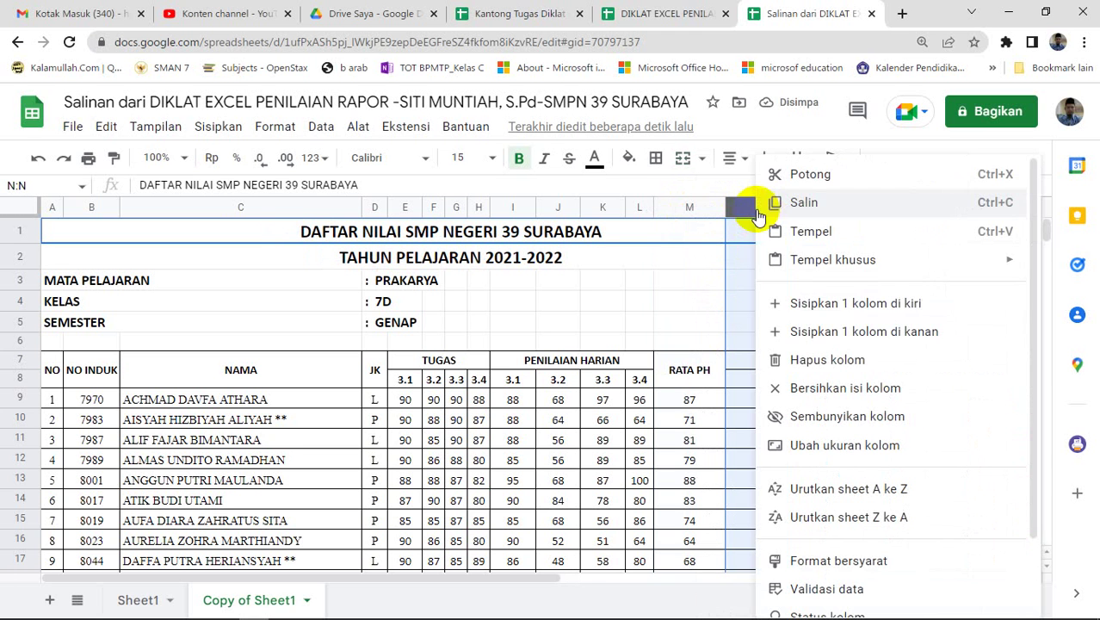
{"action": "left_click", "coordinate": [792, 334]}
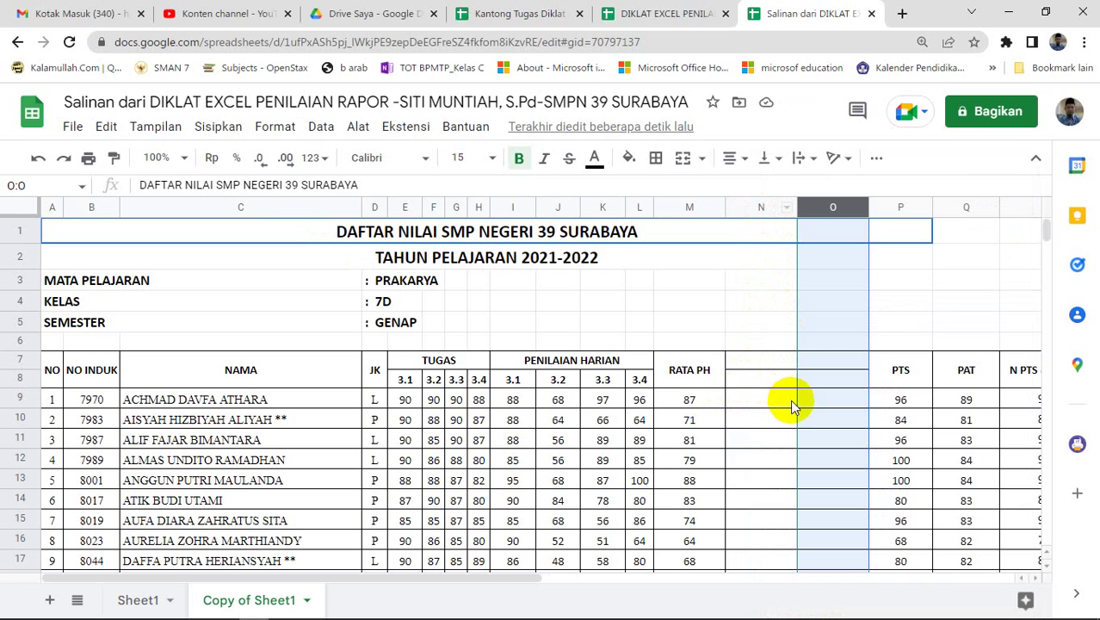
{"action": "right_click", "coordinate": [813, 210]}
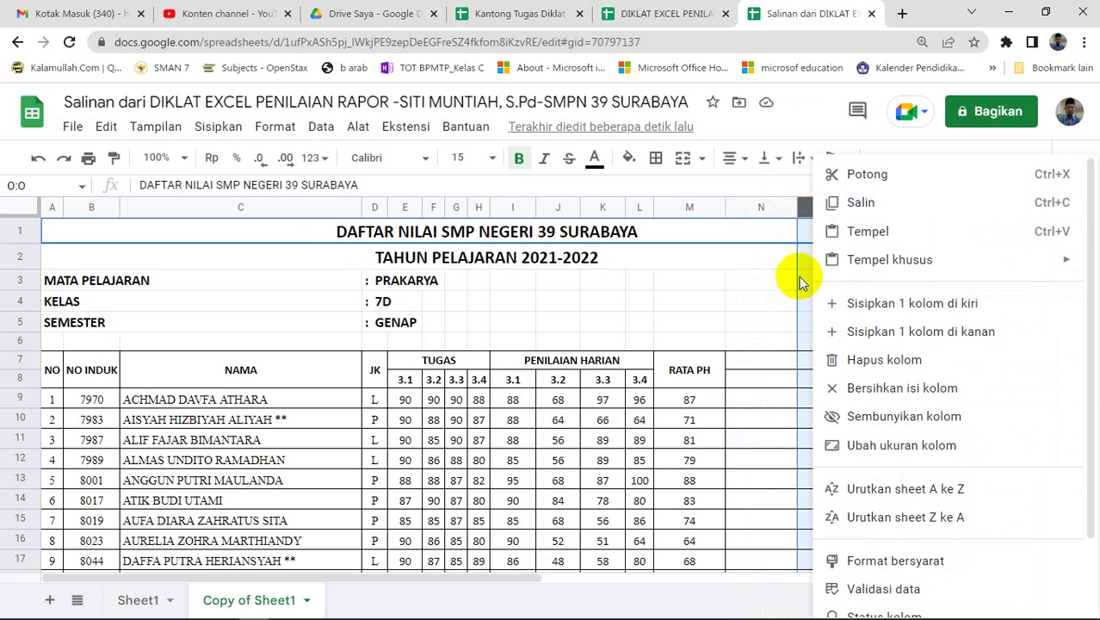
{"action": "left_click", "coordinate": [864, 306]}
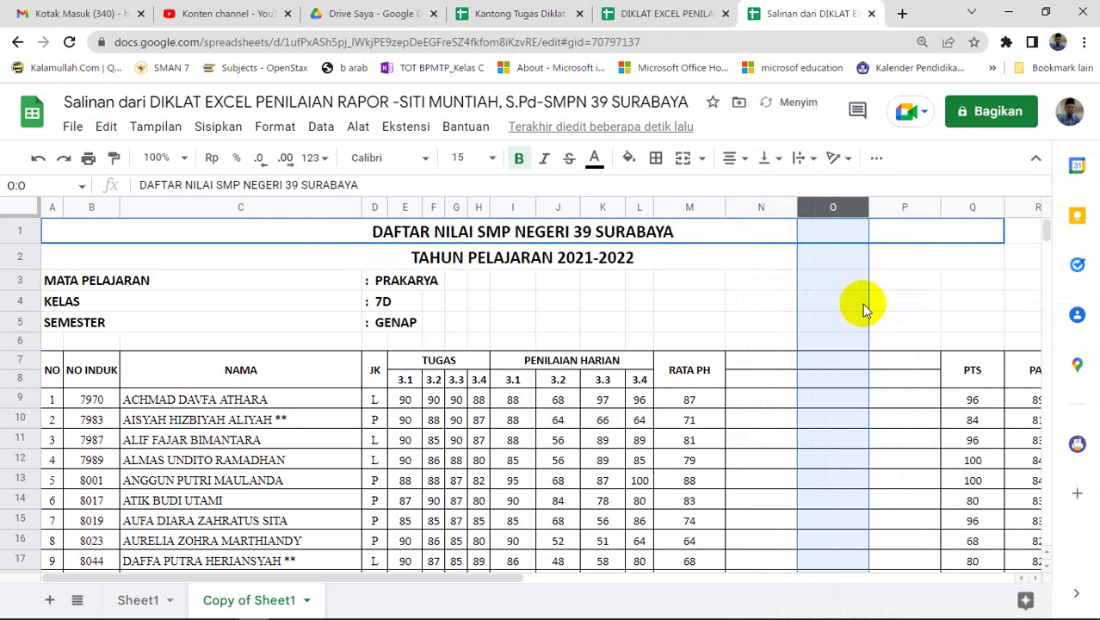
{"action": "right_click", "coordinate": [820, 211]}
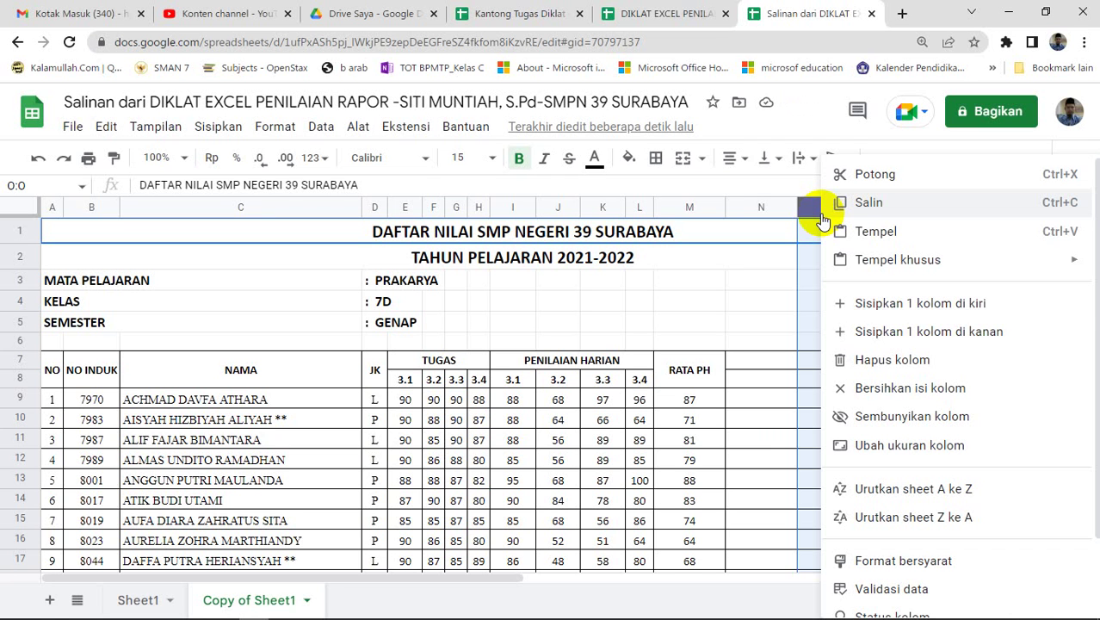
{"action": "left_click", "coordinate": [858, 304]}
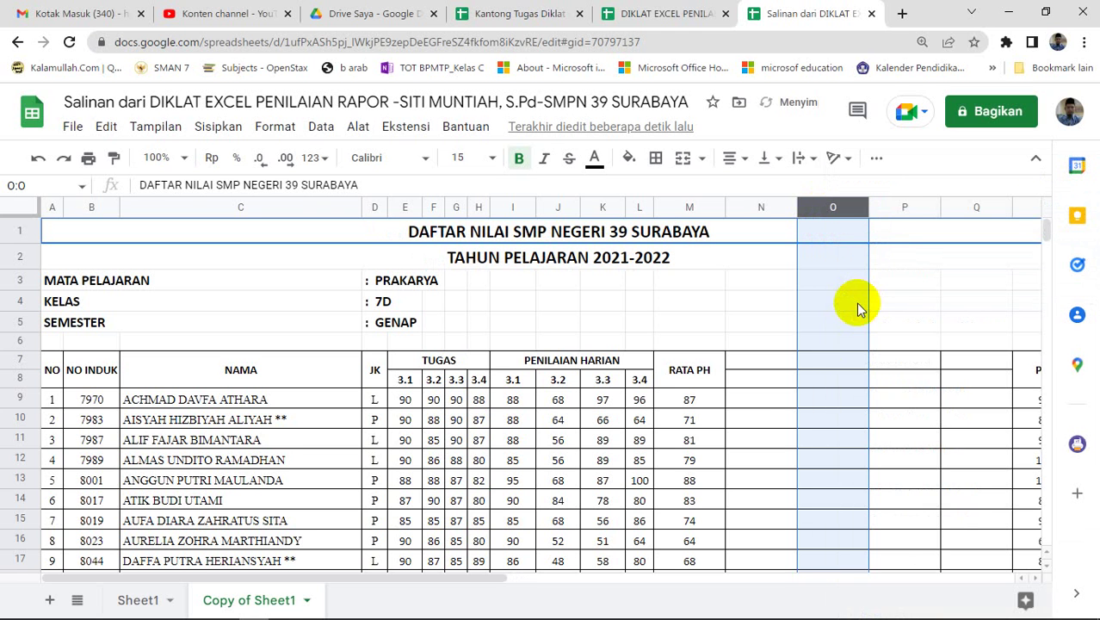
Unmerge the RATA PH header cell M7:M8 into separate cells.
{"action": "left_click", "coordinate": [699, 377]}
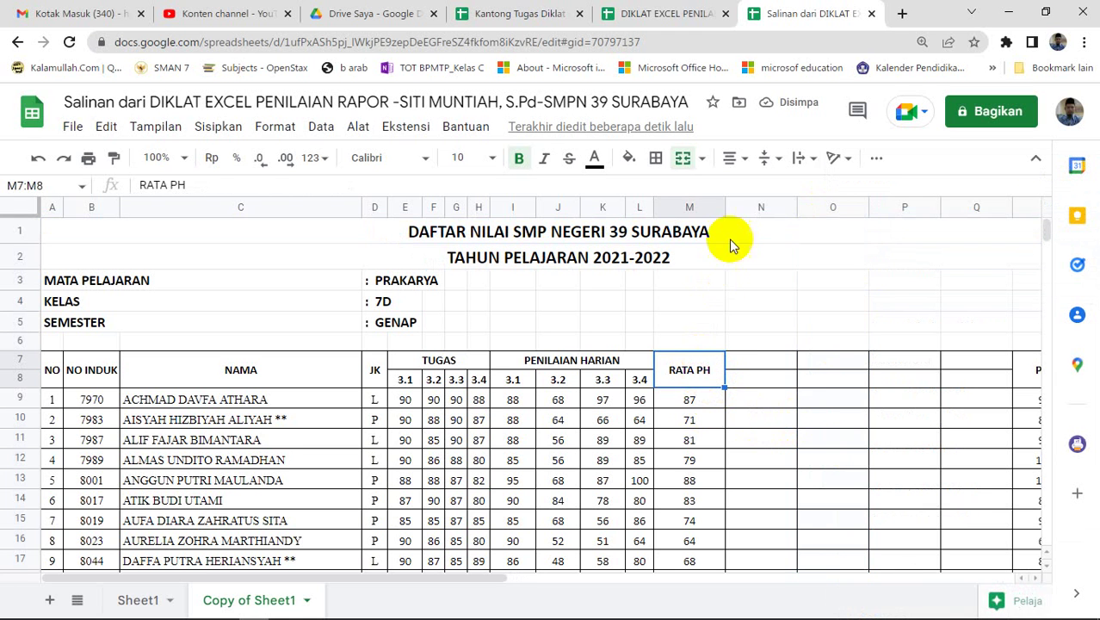
{"action": "left_click", "coordinate": [702, 164]}
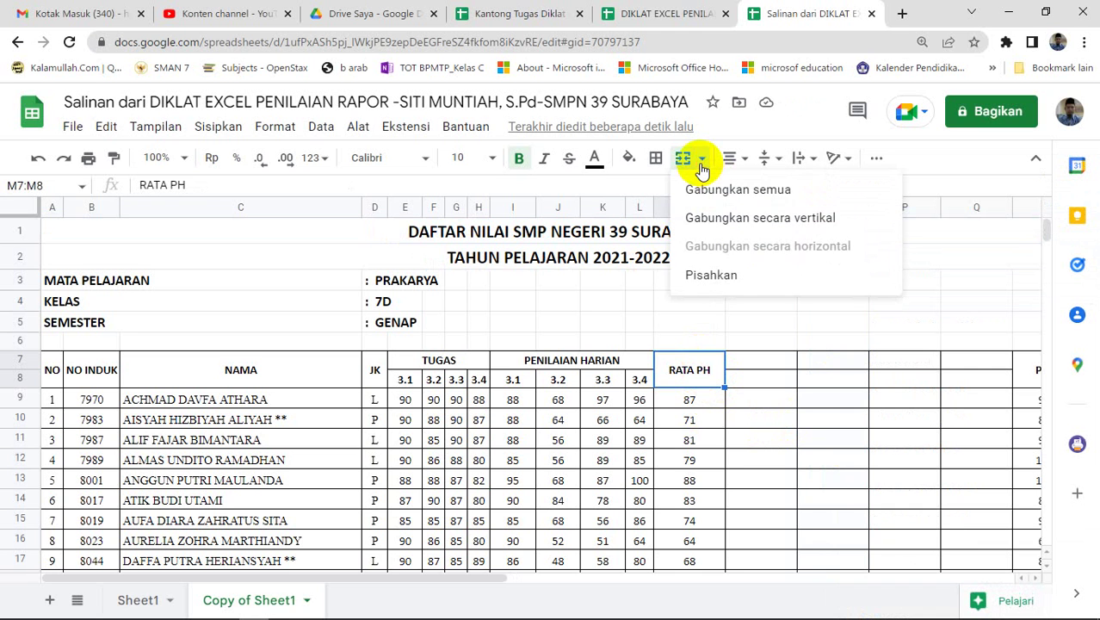
{"action": "left_click", "coordinate": [729, 287]}
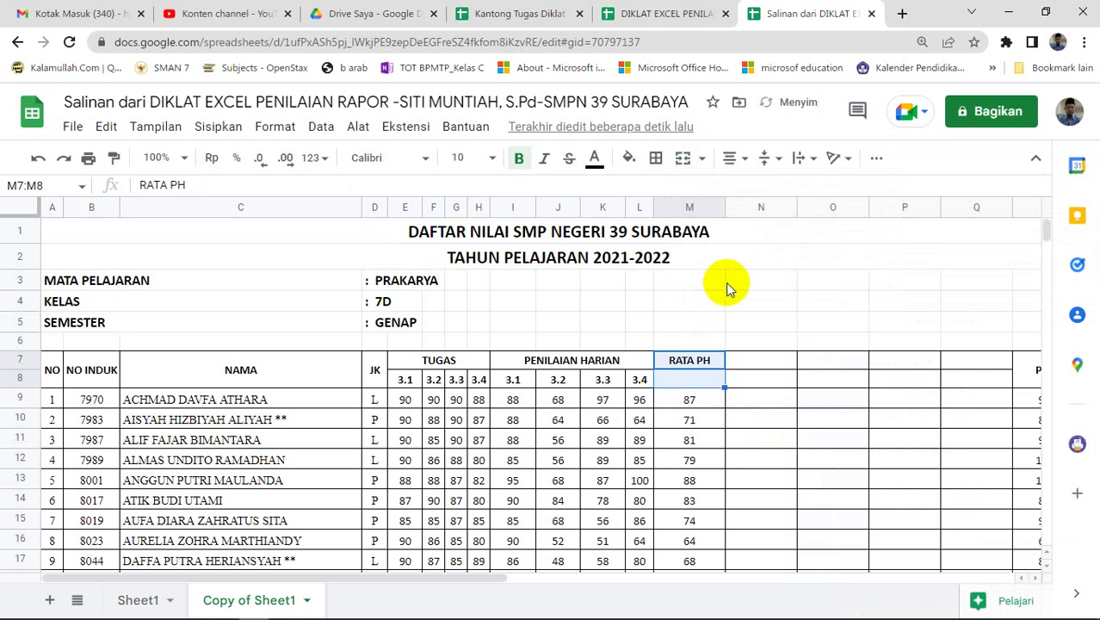
Merge cells M7:P7 so the RATA PH header spans four columns.
{"action": "left_click", "coordinate": [696, 365]}
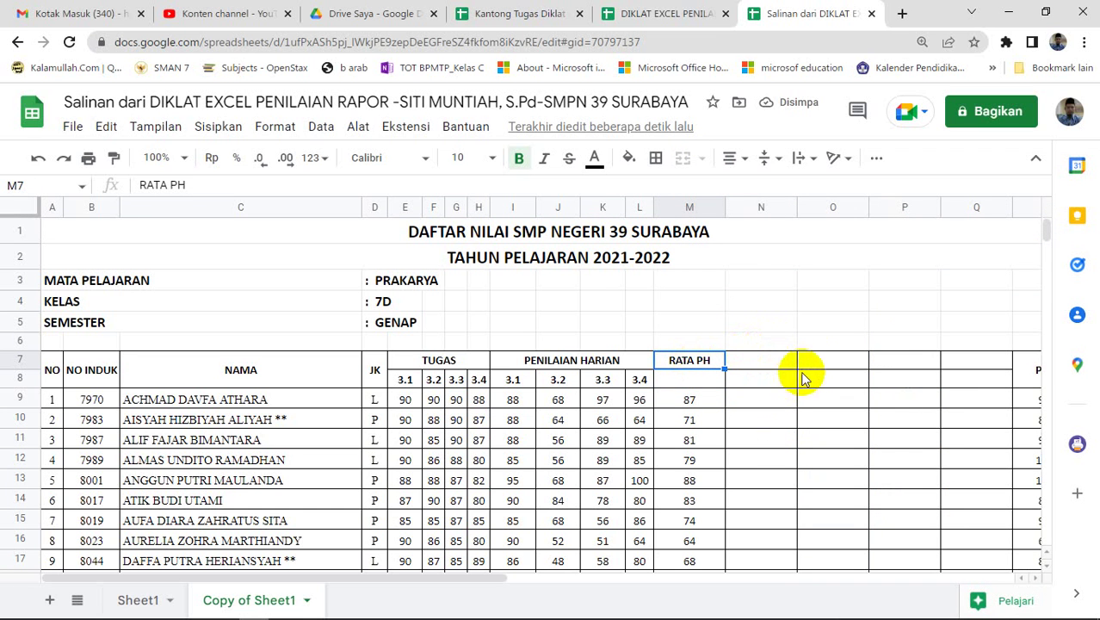
{"action": "left_click", "coordinate": [878, 370], "text": "shift"}
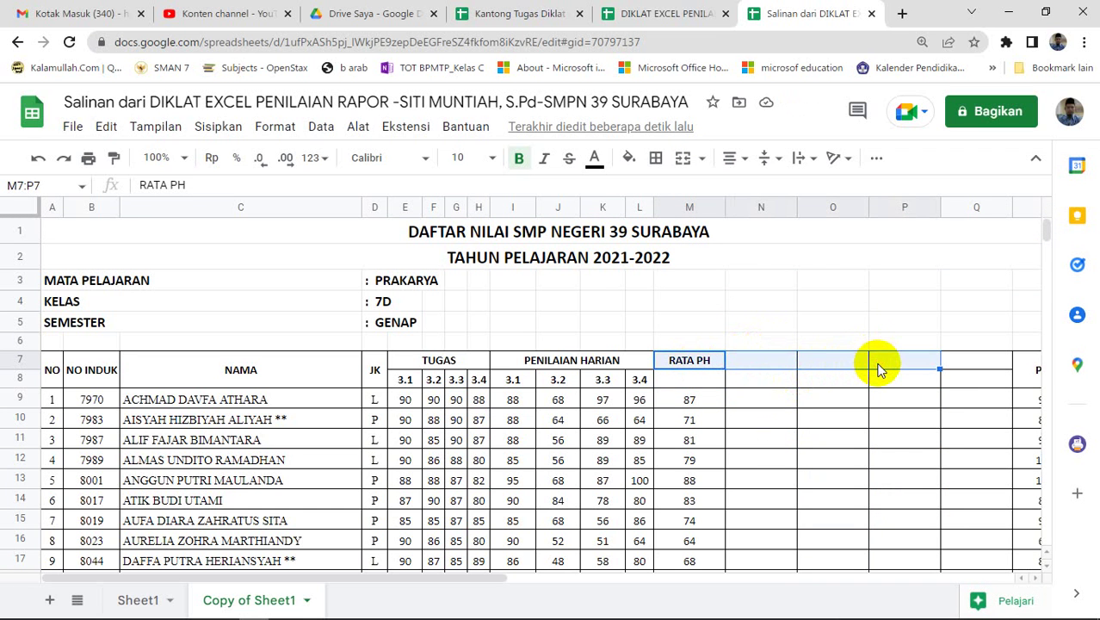
{"action": "left_click", "coordinate": [685, 158]}
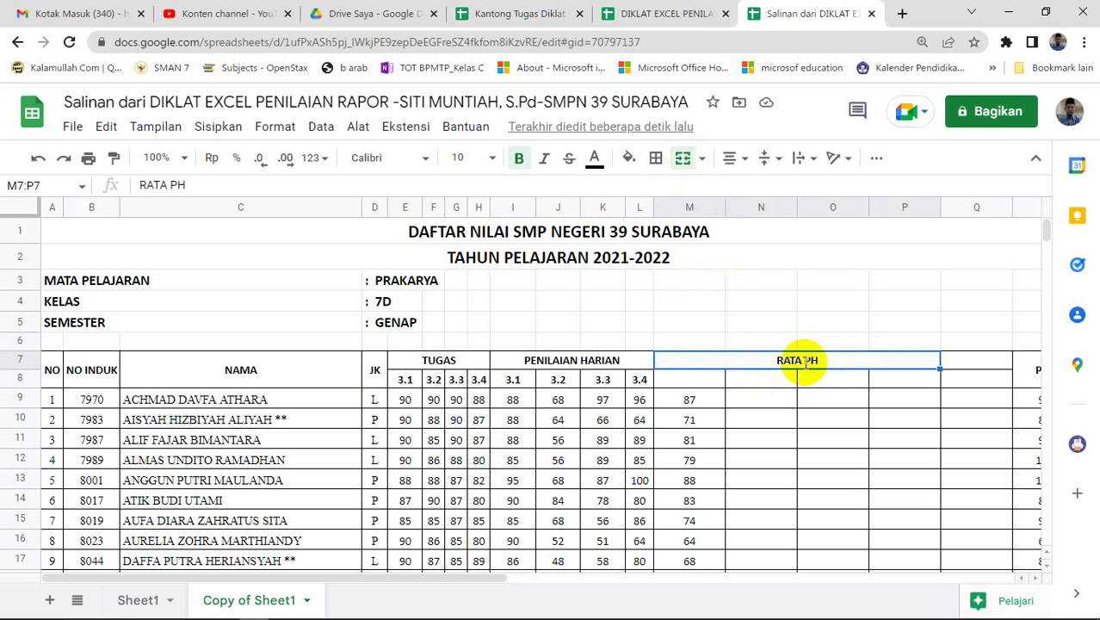
Replace the RATA PH header text in the merged cell M7:P7 with NPH.
{"action": "type", "text": "NP"}
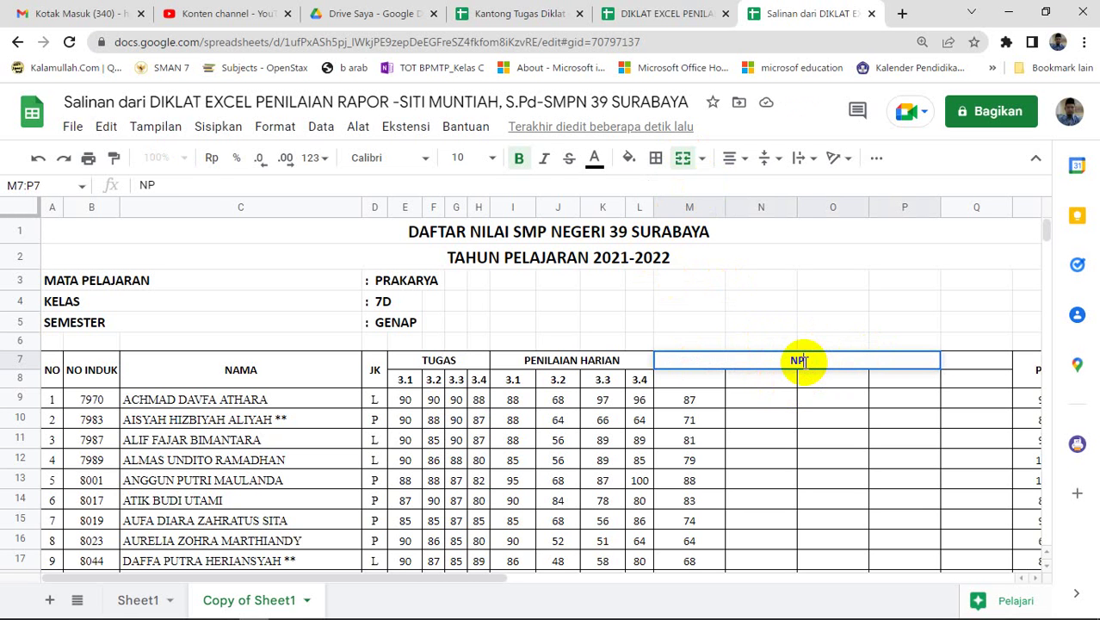
{"action": "type", "text": "H"}
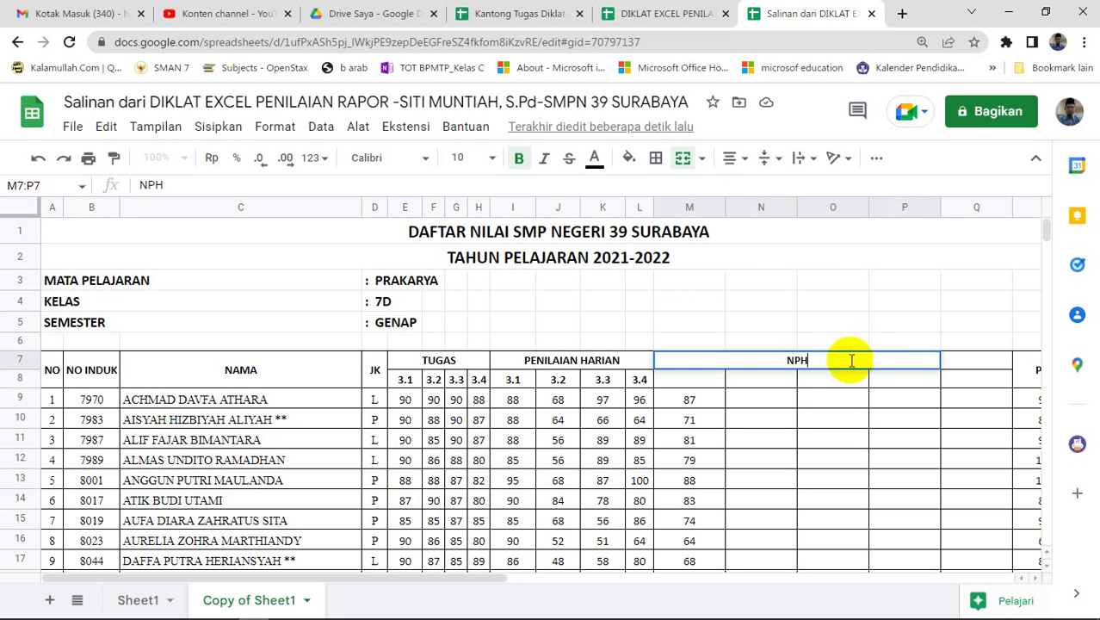
{"action": "left_click", "coordinate": [704, 387]}
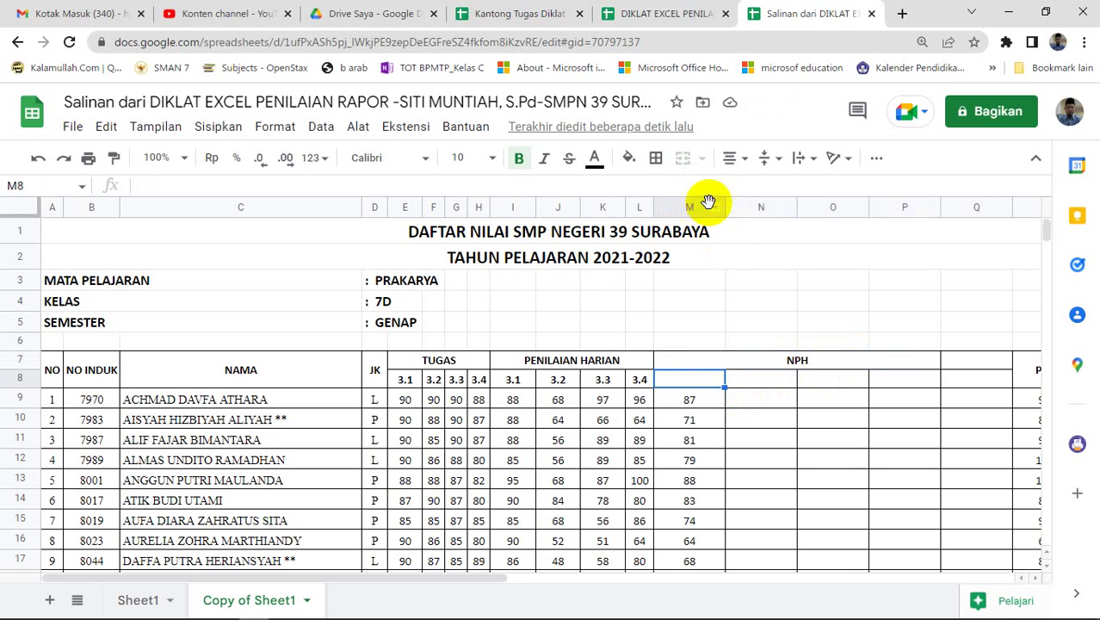
Narrow columns M through P together to one equal width, close to that of the neighbouring score columns.
{"action": "left_click_drag", "start_coordinate": [774, 207], "coordinate": [832, 207]}
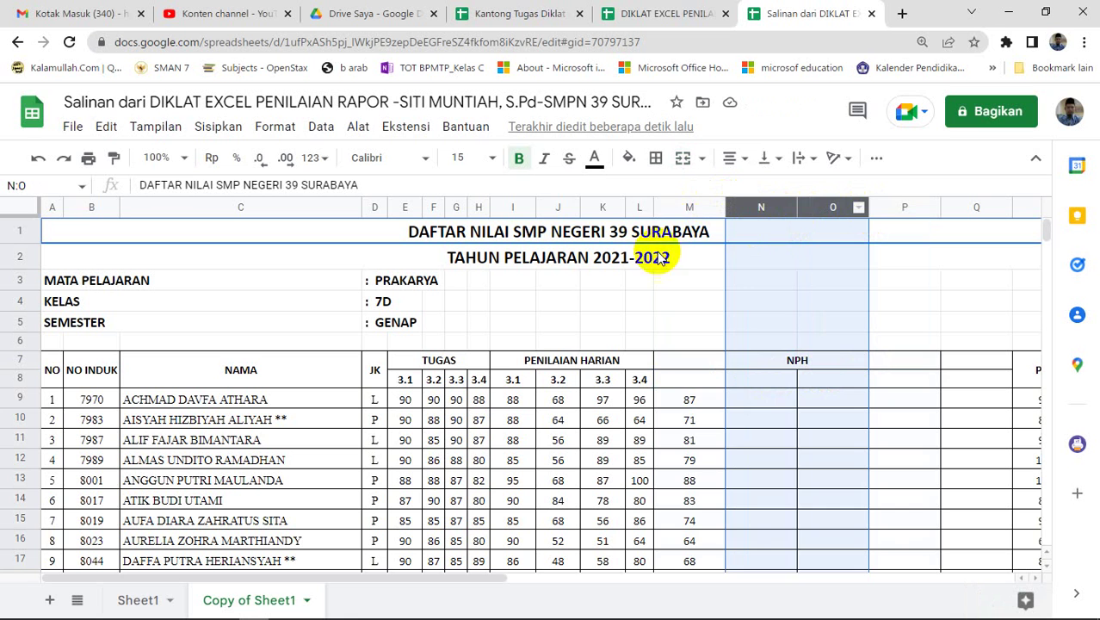
{"action": "left_click", "coordinate": [679, 206]}
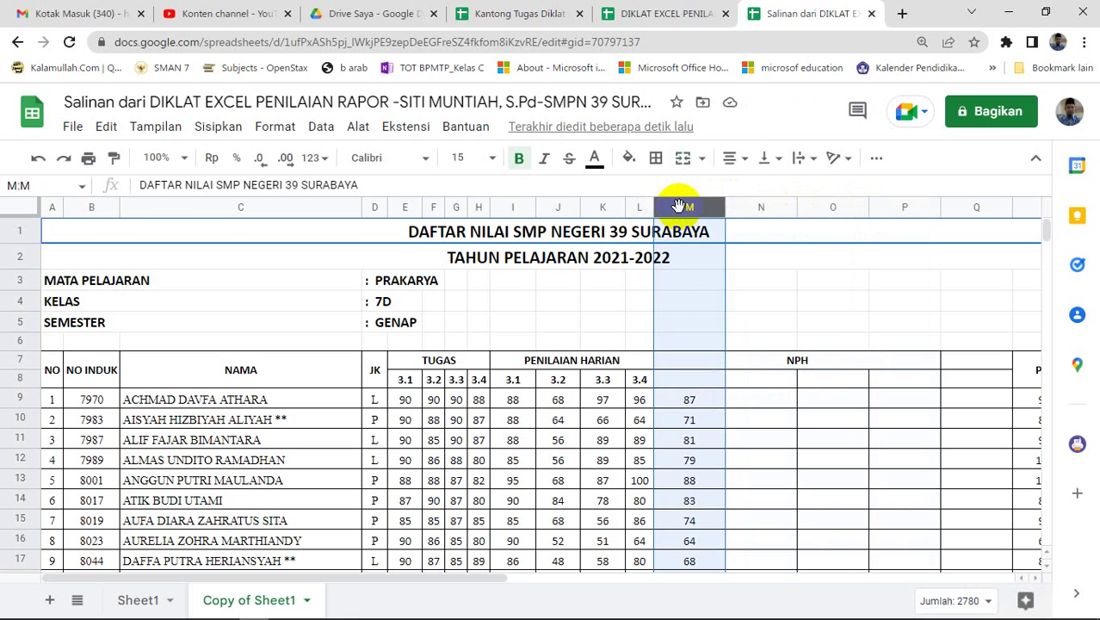
{"action": "left_click", "coordinate": [913, 207], "text": "shift"}
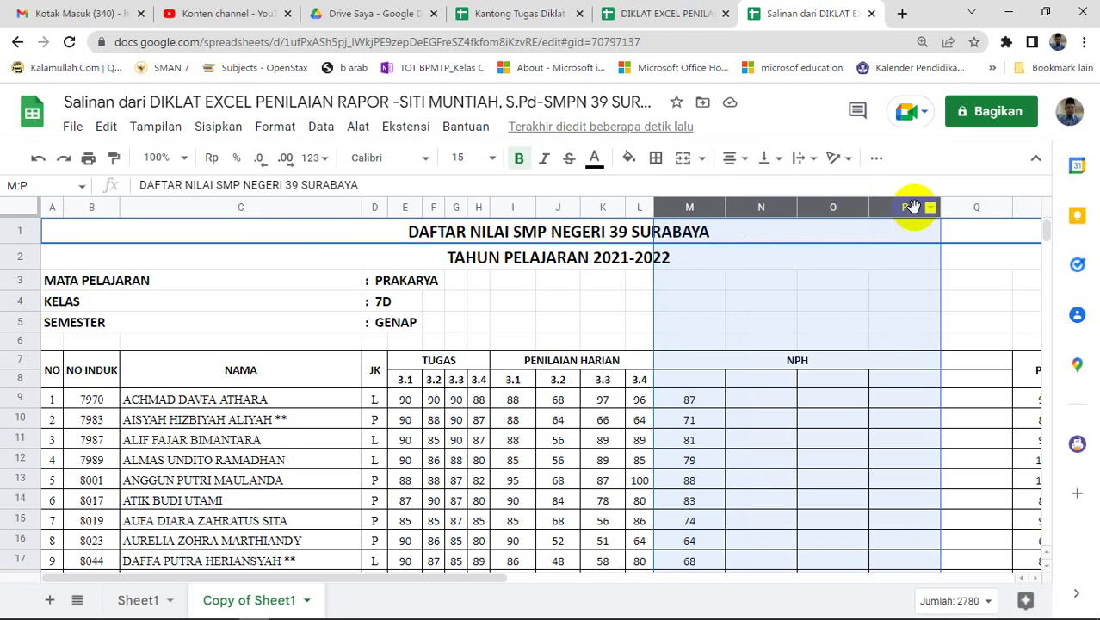
{"action": "left_click_drag", "start_coordinate": [866, 207], "coordinate": [830, 211]}
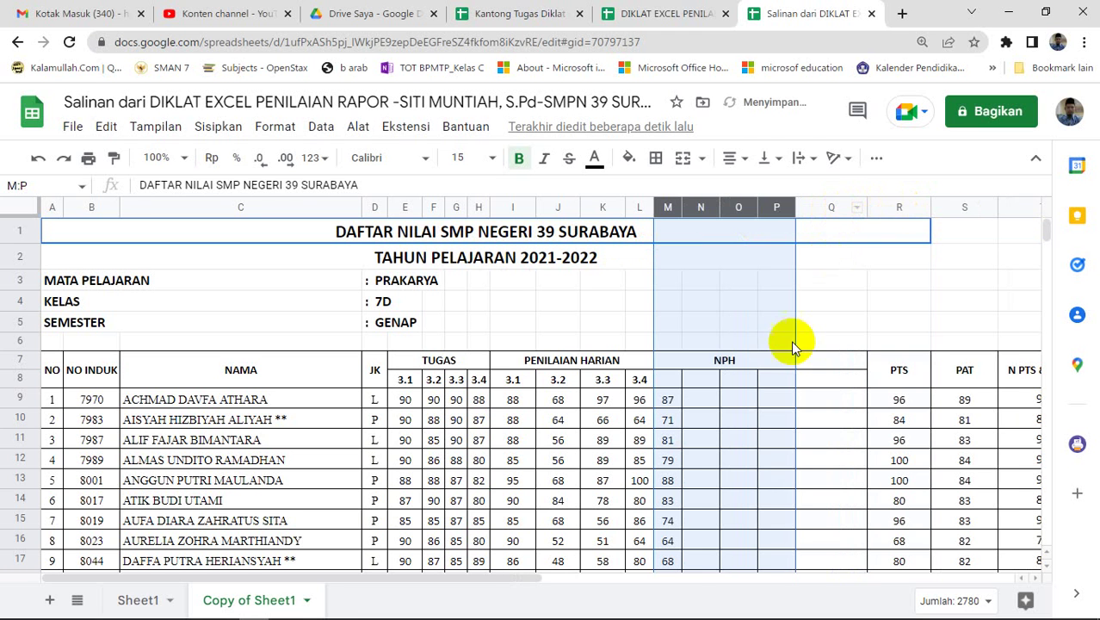
Label the four subheader cells M8 to P8 under NPH as 3.1, 3.2, 3.3 and 3.4.
{"action": "left_click", "coordinate": [674, 384]}
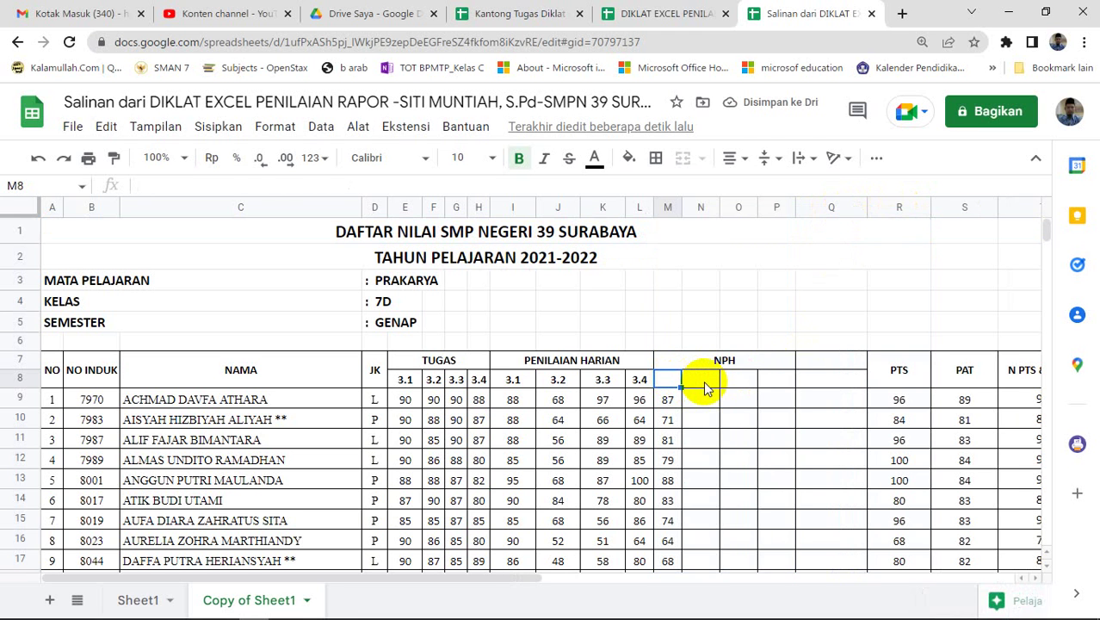
{"action": "type", "text": "31"}
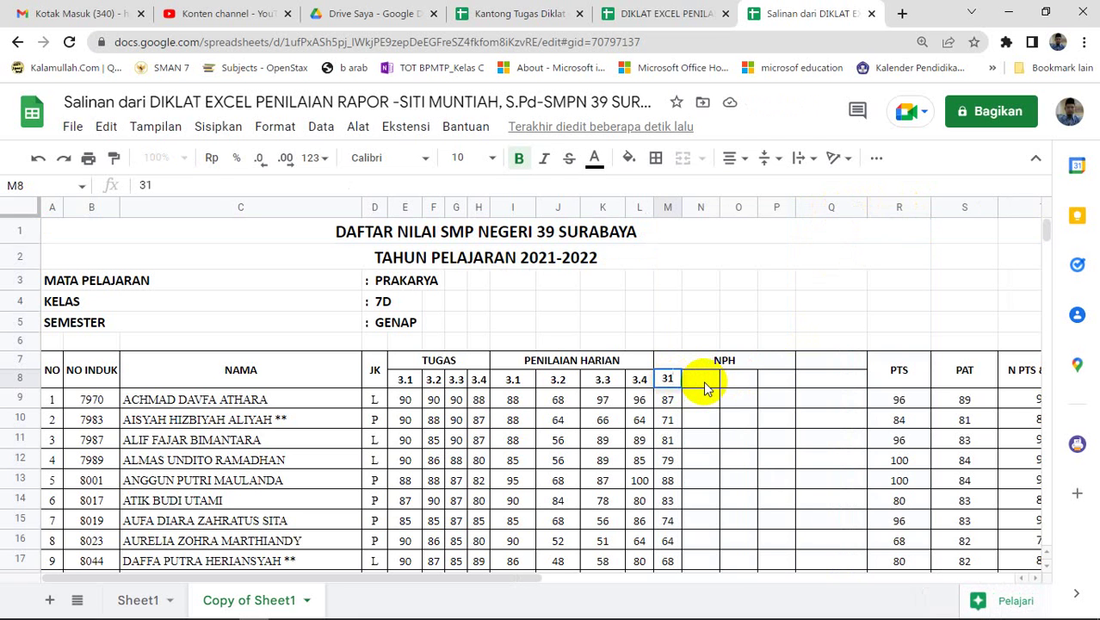
{"action": "key", "text": "BackSpace"}
{"action": "type", "text": ".1"}
{"action": "left_click", "coordinate": [704, 387]}
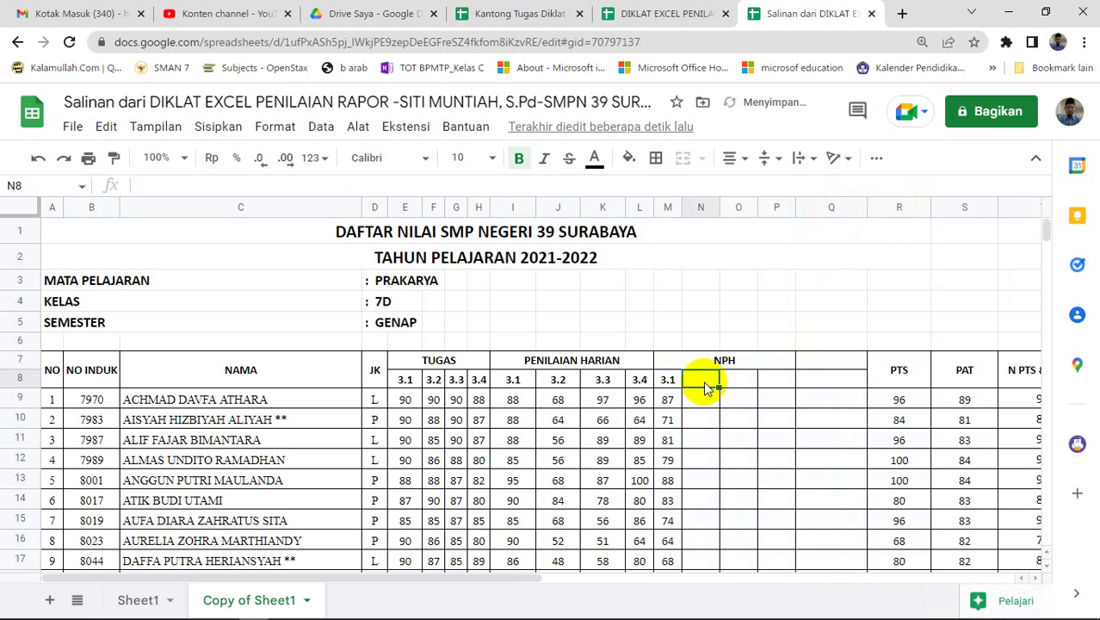
{"action": "type", "text": "3.2"}
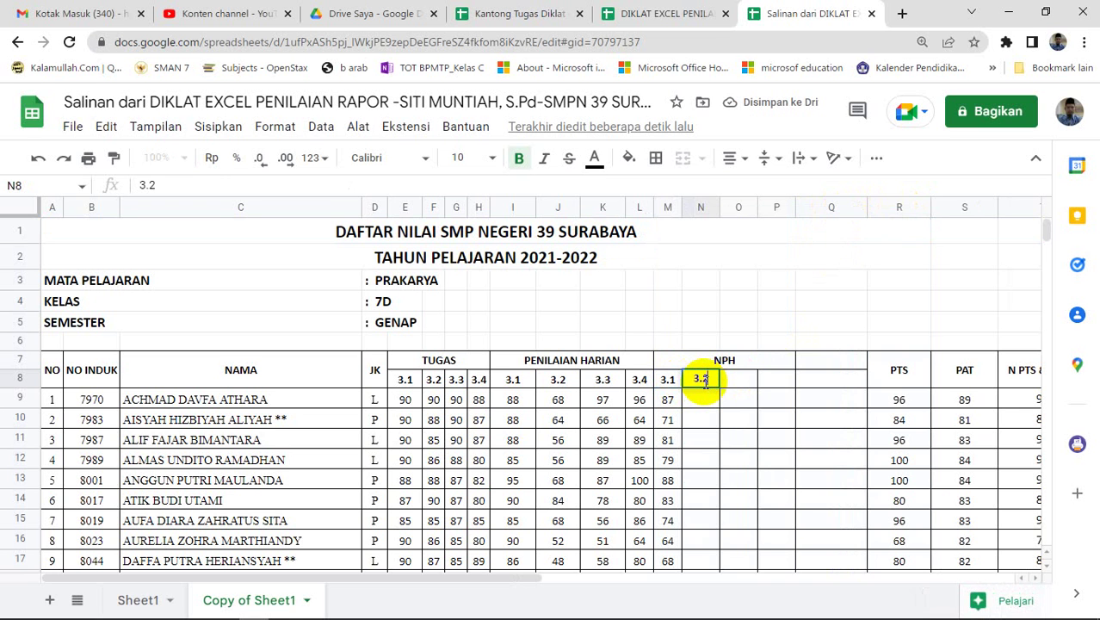
{"action": "key", "text": "Tab"}
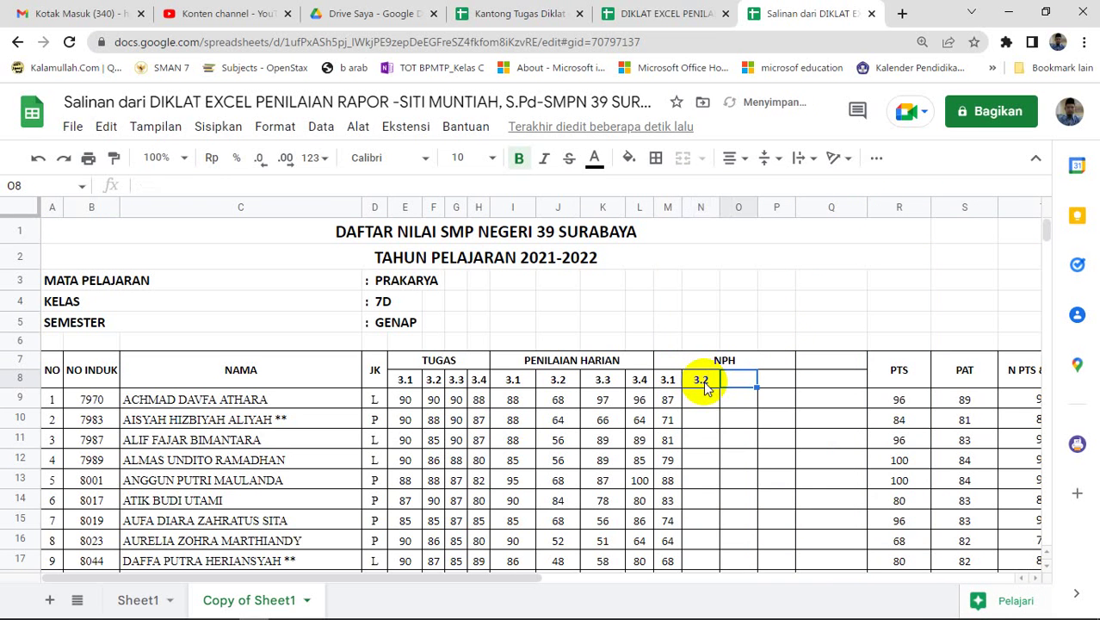
{"action": "type", "text": "3.2"}
{"action": "key", "text": "BackSpace"}
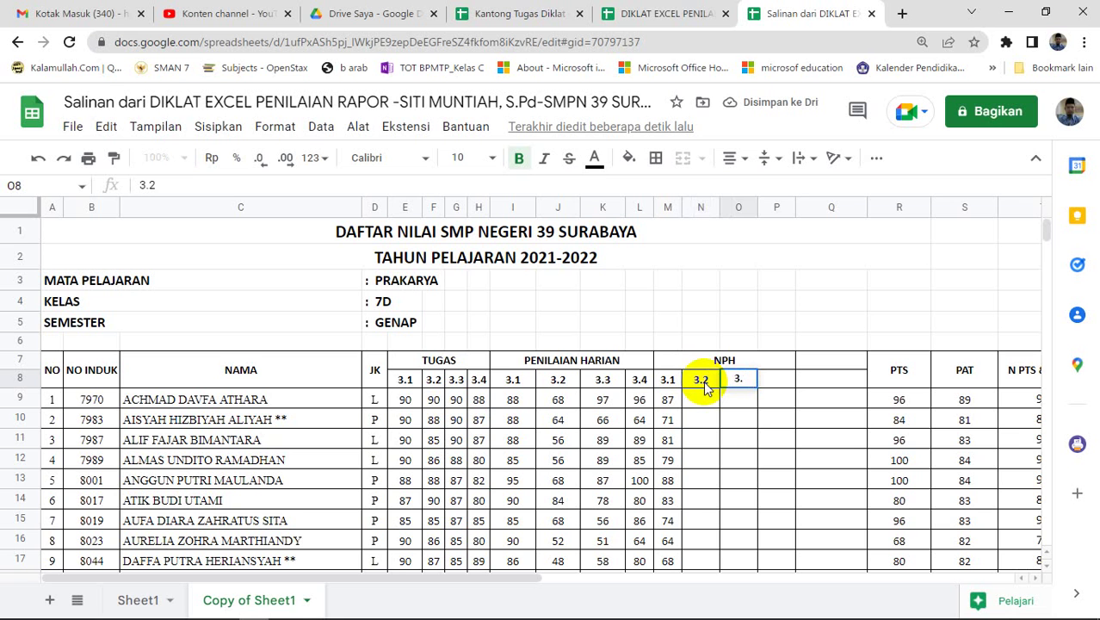
{"action": "type", "text": "3"}
{"action": "key", "text": "Tab"}
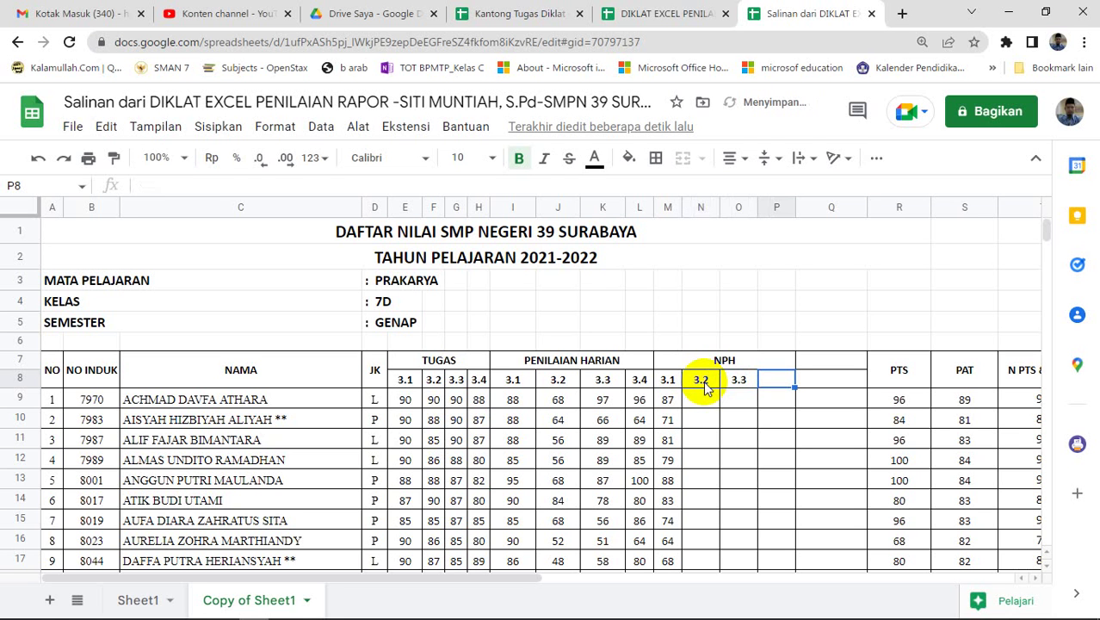
{"action": "type", "text": "3.4"}
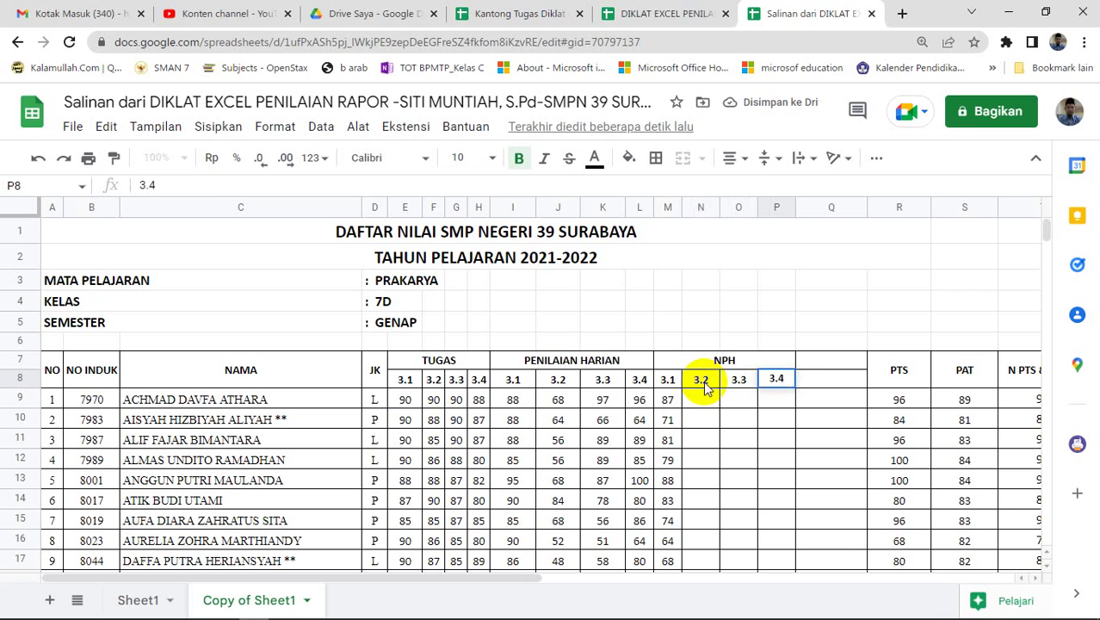
Merge cells Q7:Q8 and enter the header Rata-rata NPH there, with NPH on a second line.
{"action": "left_click", "coordinate": [834, 363]}
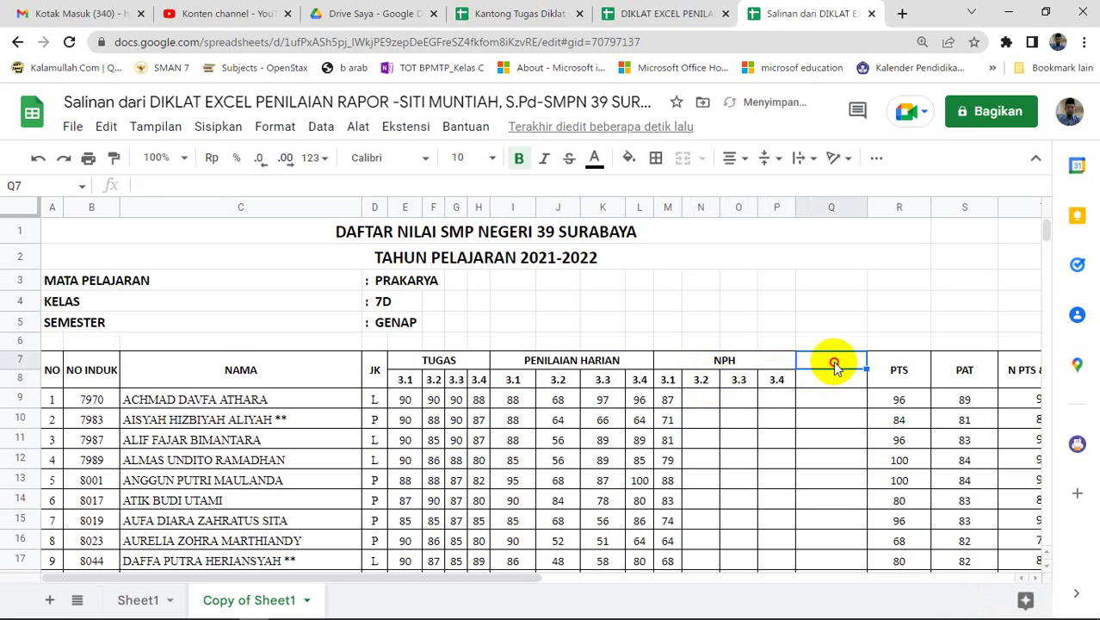
{"action": "double_click", "coordinate": [835, 369]}
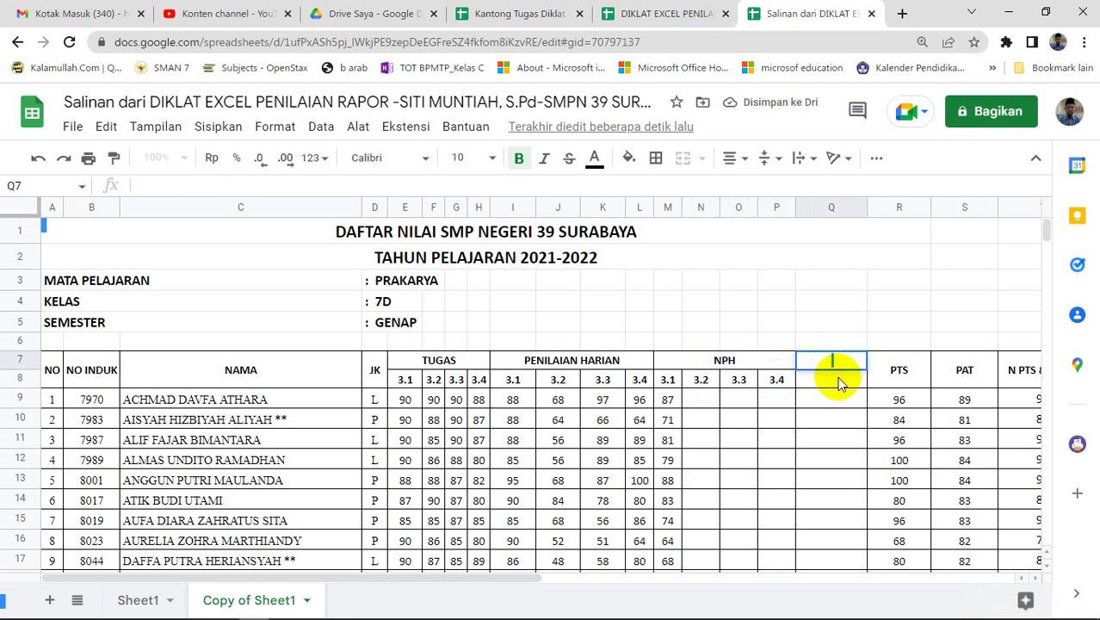
{"action": "left_click", "coordinate": [839, 383], "text": "shift"}
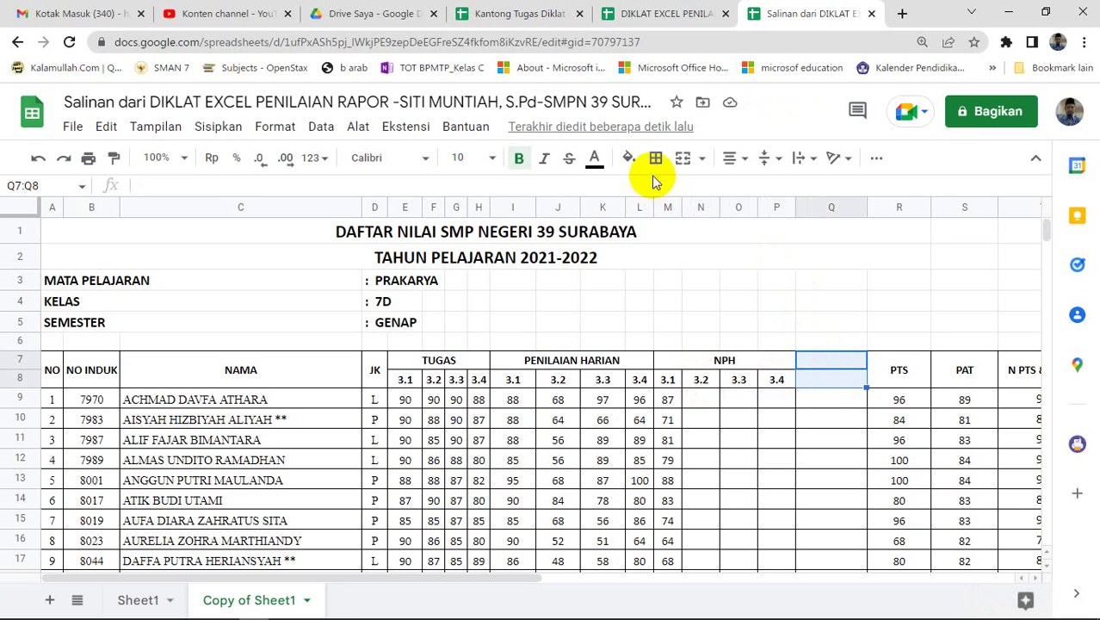
{"action": "left_click", "coordinate": [694, 160]}
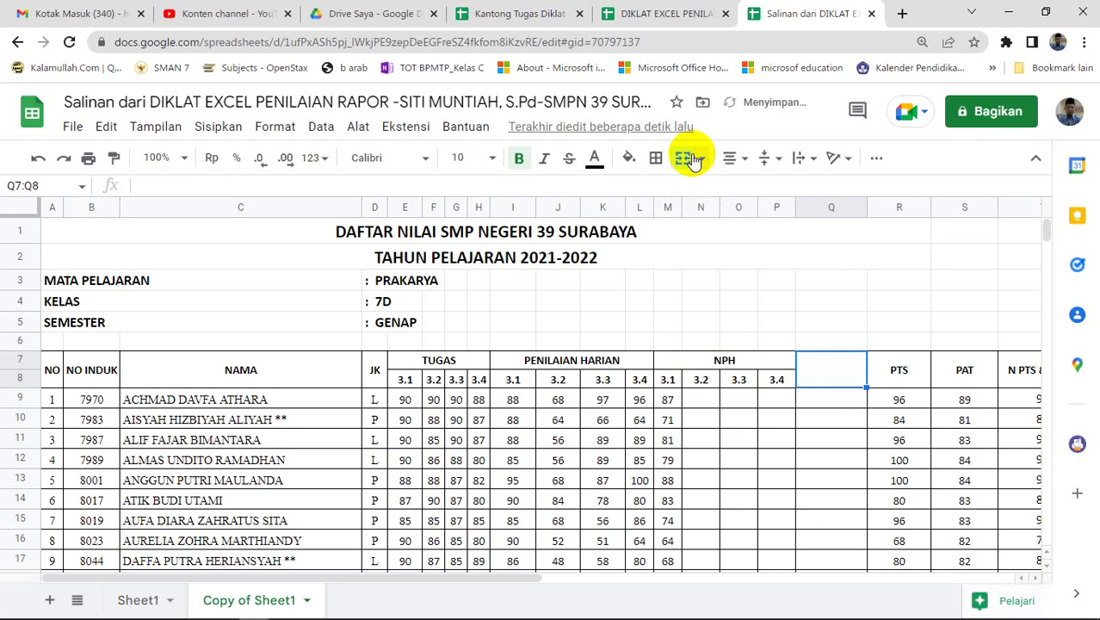
{"action": "type", "text": "Rata"}
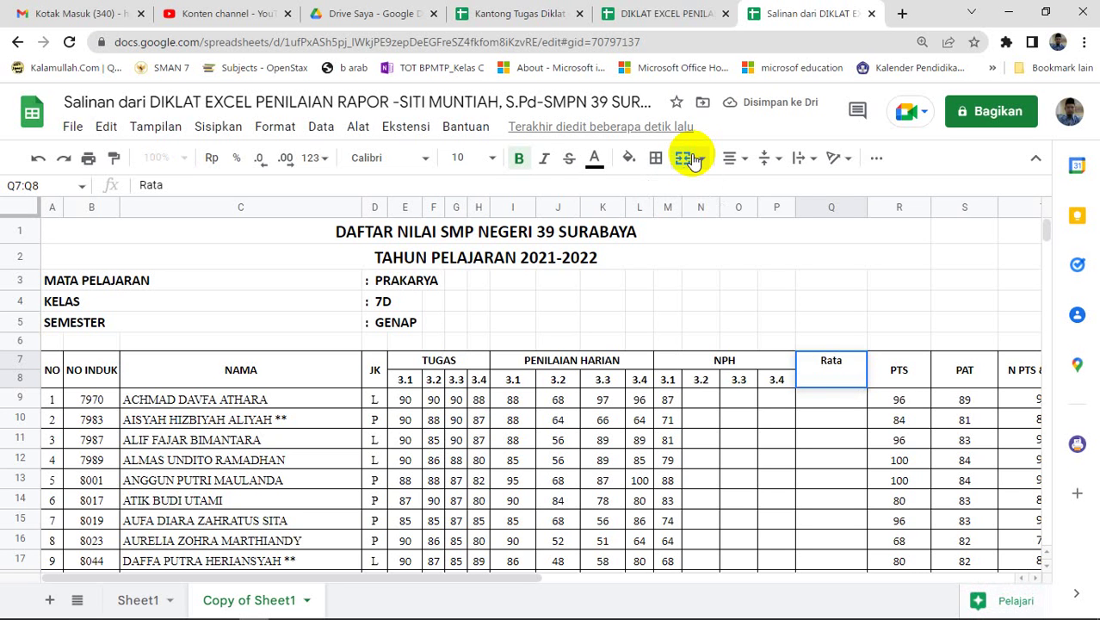
{"action": "type", "text": "-rata"}
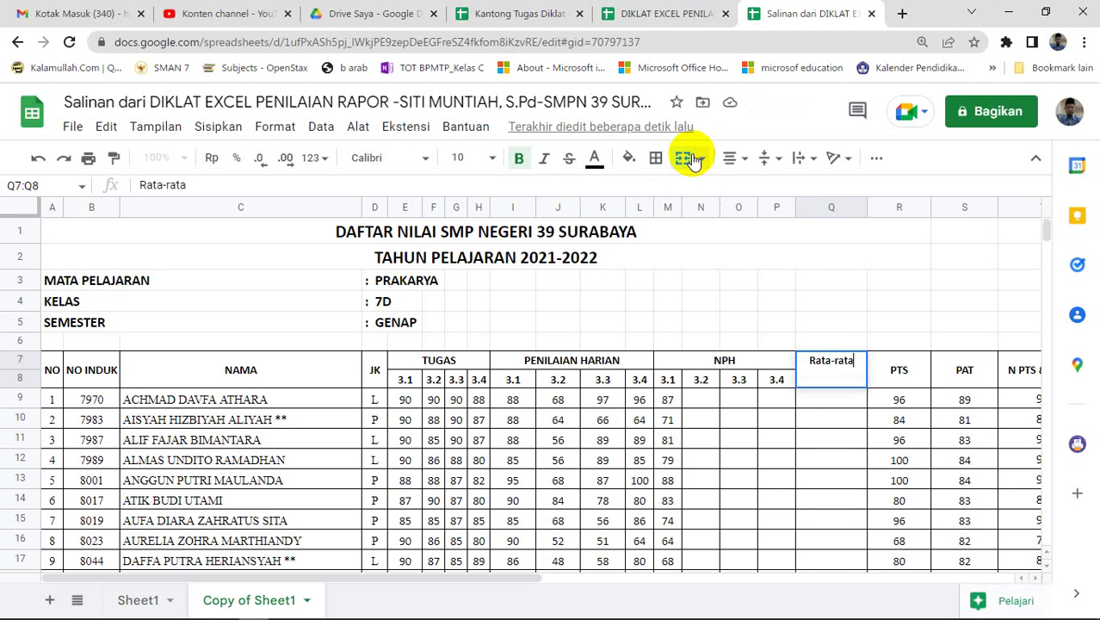
{"action": "key", "text": "alt+Return"}
{"action": "type", "text": "NPH"}
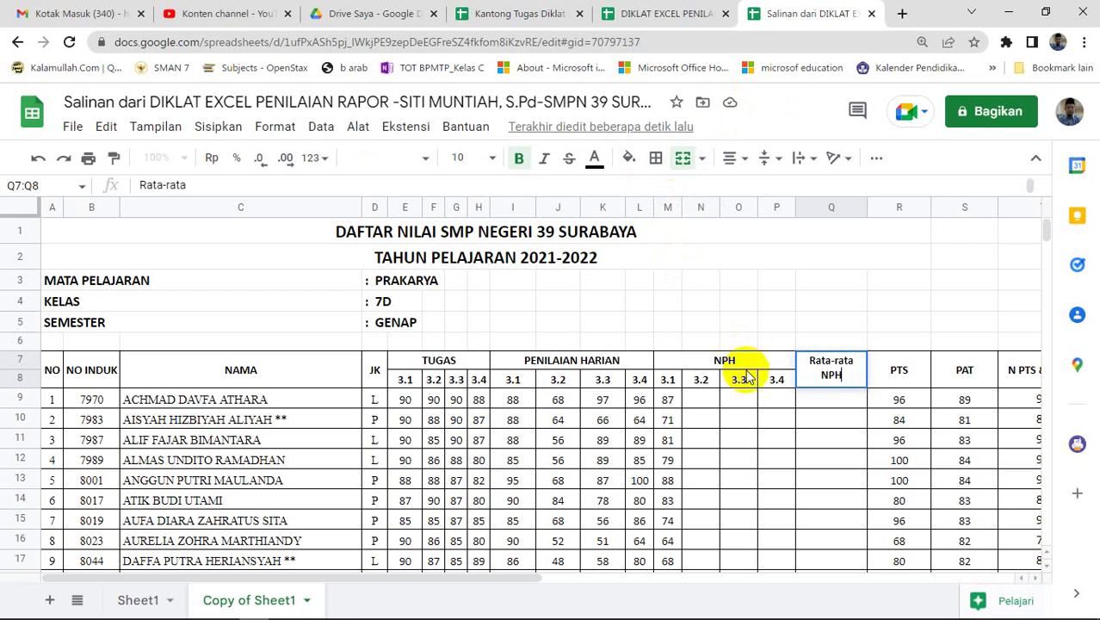
Clear the old average formulas from M9:M39 in the NPH 3.1 column and select M9 again.
{"action": "left_click", "coordinate": [672, 403]}
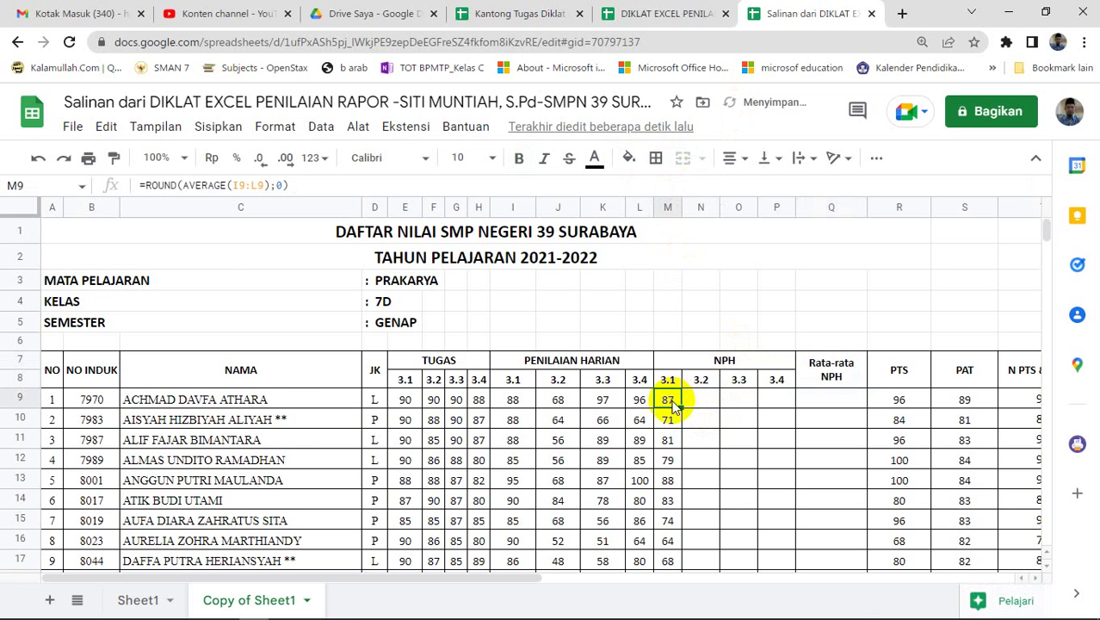
{"action": "key", "text": "ctrl+shift+Down"}
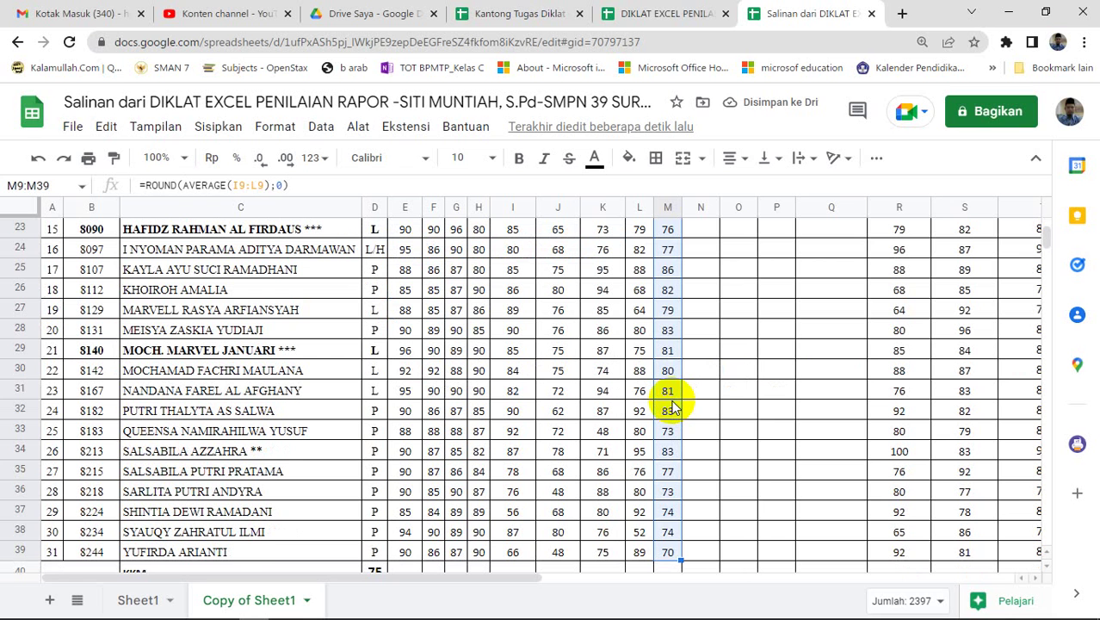
{"action": "key", "text": "Delete"}
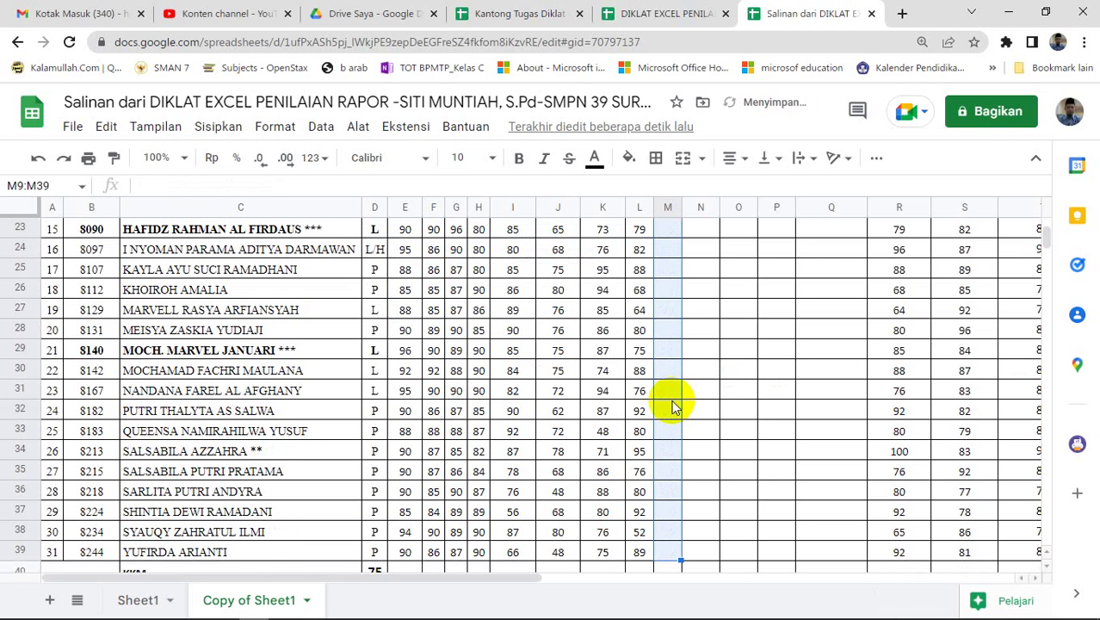
{"action": "scroll", "coordinate": [674, 407], "scroll_direction": "up", "scroll_amount": 6}
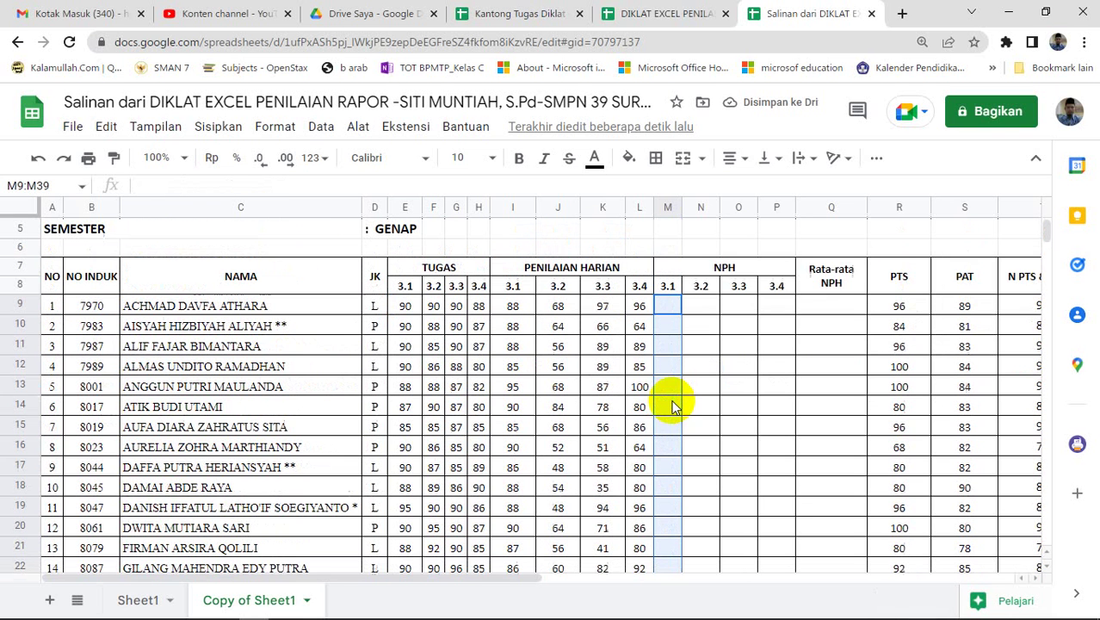
{"action": "left_click", "coordinate": [677, 311]}
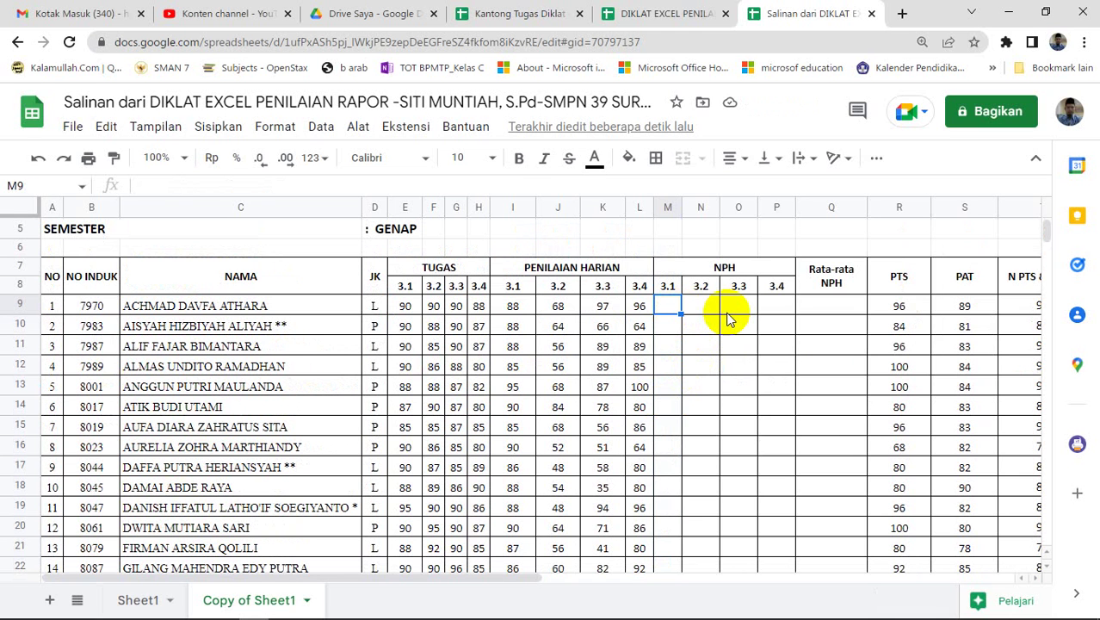
Review the NPH calculation example on the Penilaian SMP sheet in Excel, and return to the copied grade sheet in Google Sheets.
{"action": "mouse_move", "coordinate": [293, 612]}
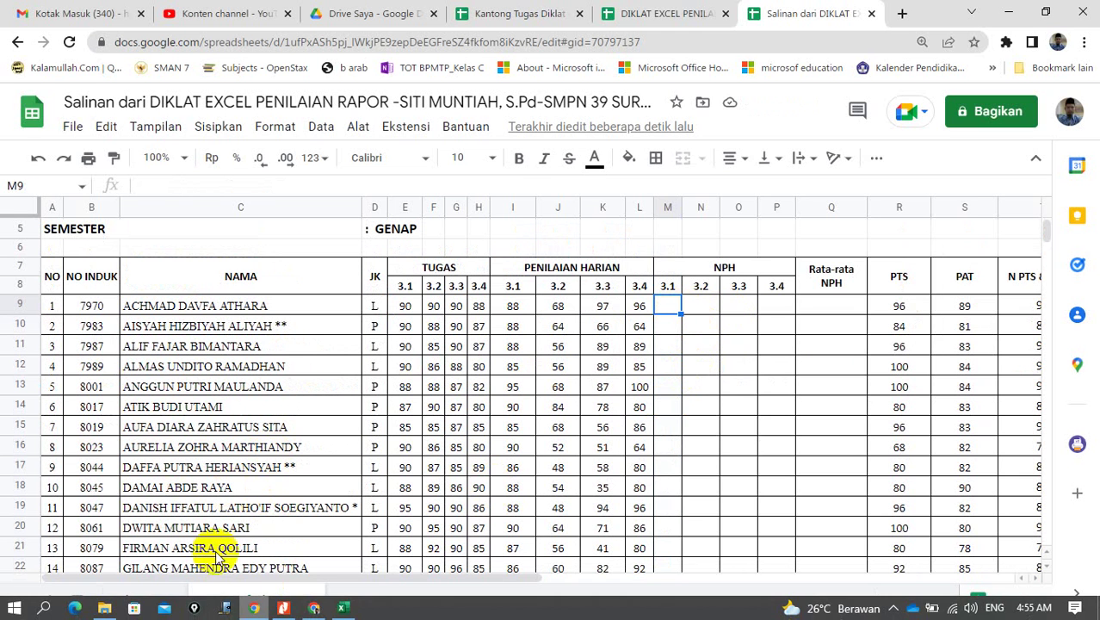
{"action": "left_click", "coordinate": [342, 610]}
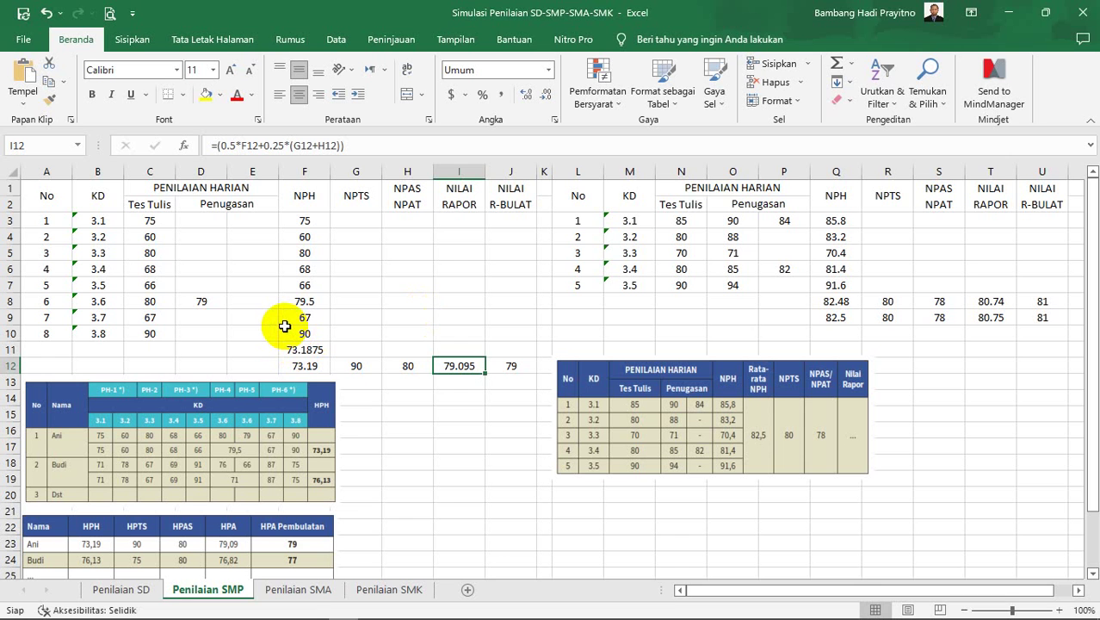
{"action": "mouse_move", "coordinate": [368, 609]}
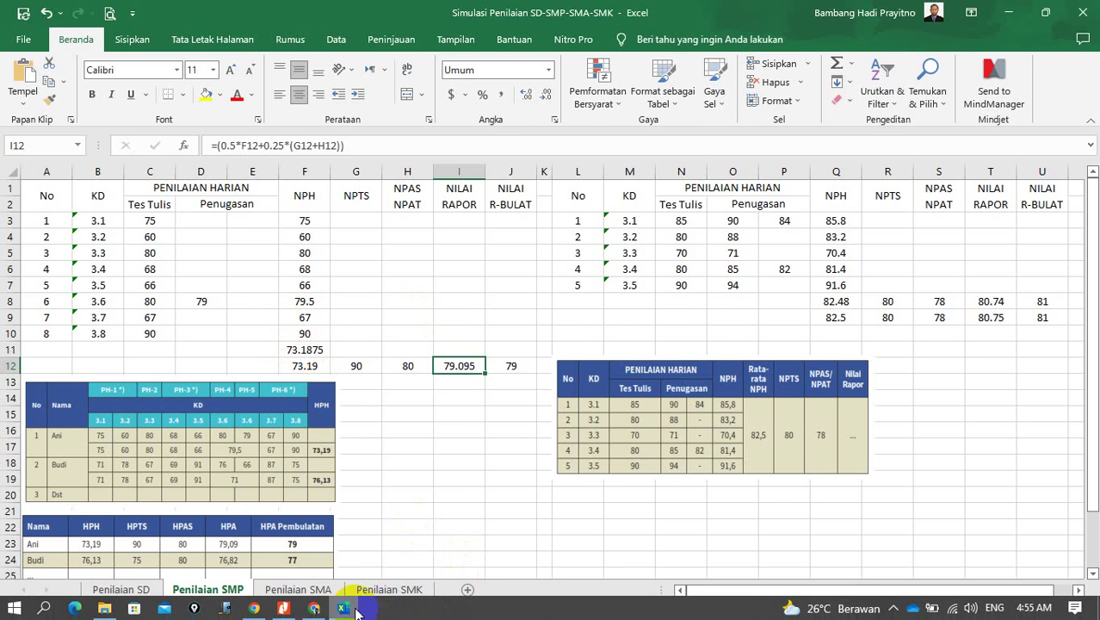
{"action": "left_click", "coordinate": [255, 612]}
{"action": "left_click", "coordinate": [551, 13]}
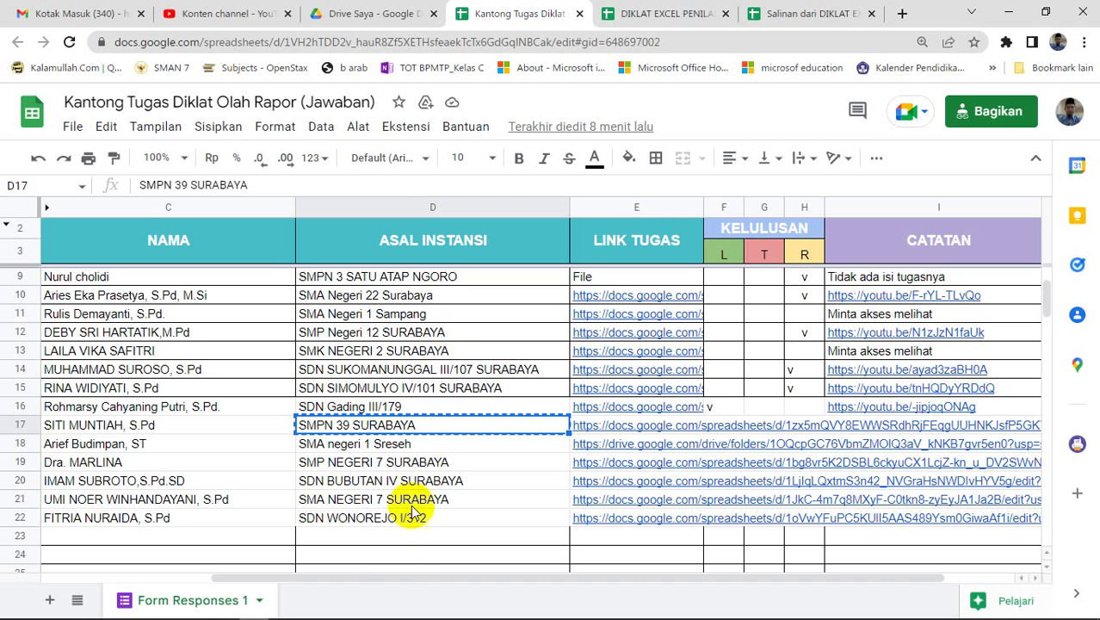
{"action": "left_click", "coordinate": [794, 12]}
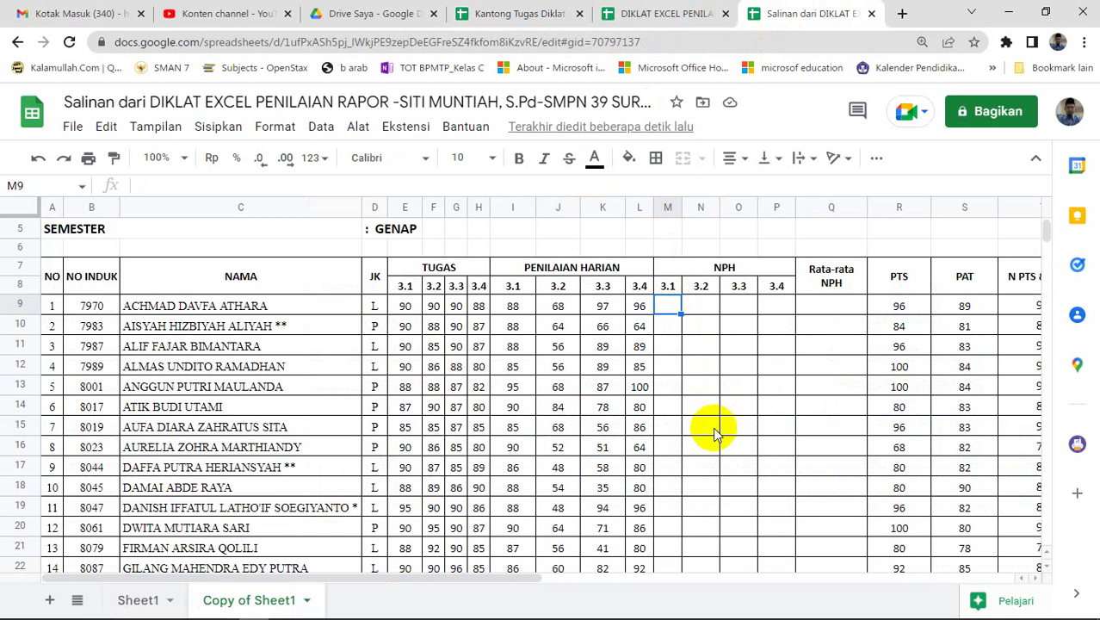
Merge cells M6:Q6 above the NPH and Rata-rata NPH headers.
{"action": "left_click", "coordinate": [665, 250]}
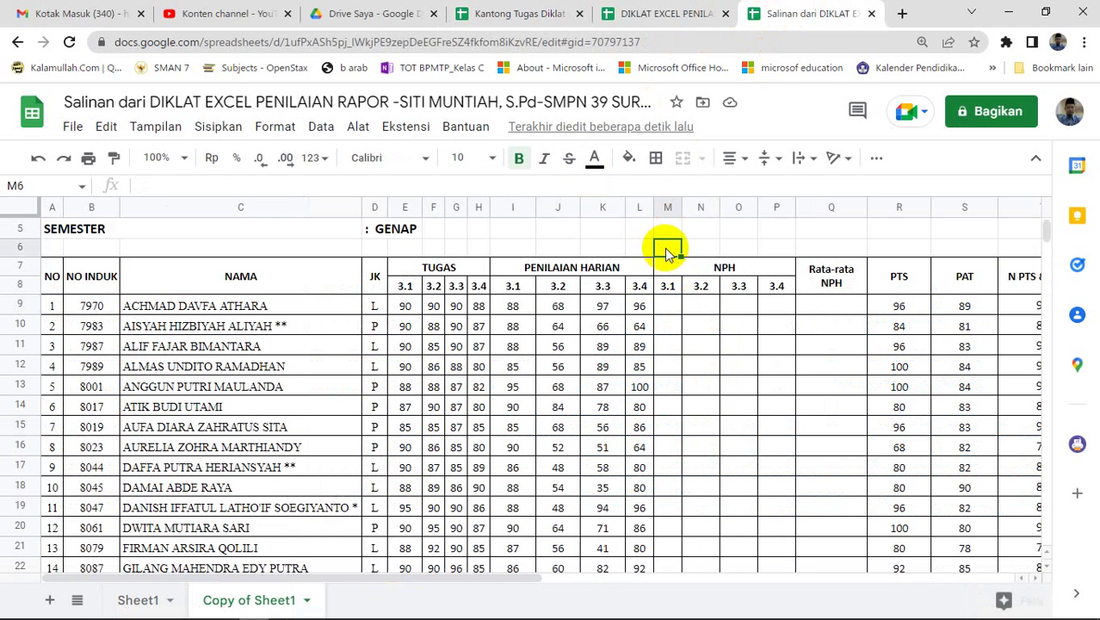
{"action": "left_click", "coordinate": [841, 246], "text": "shift"}
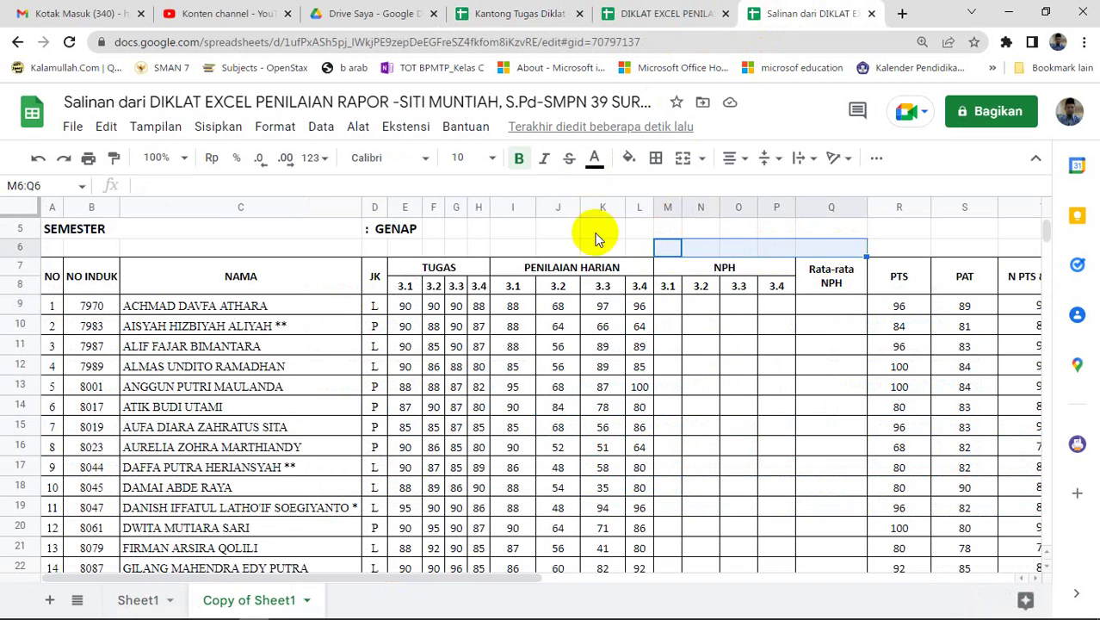
{"action": "left_click", "coordinate": [683, 159]}
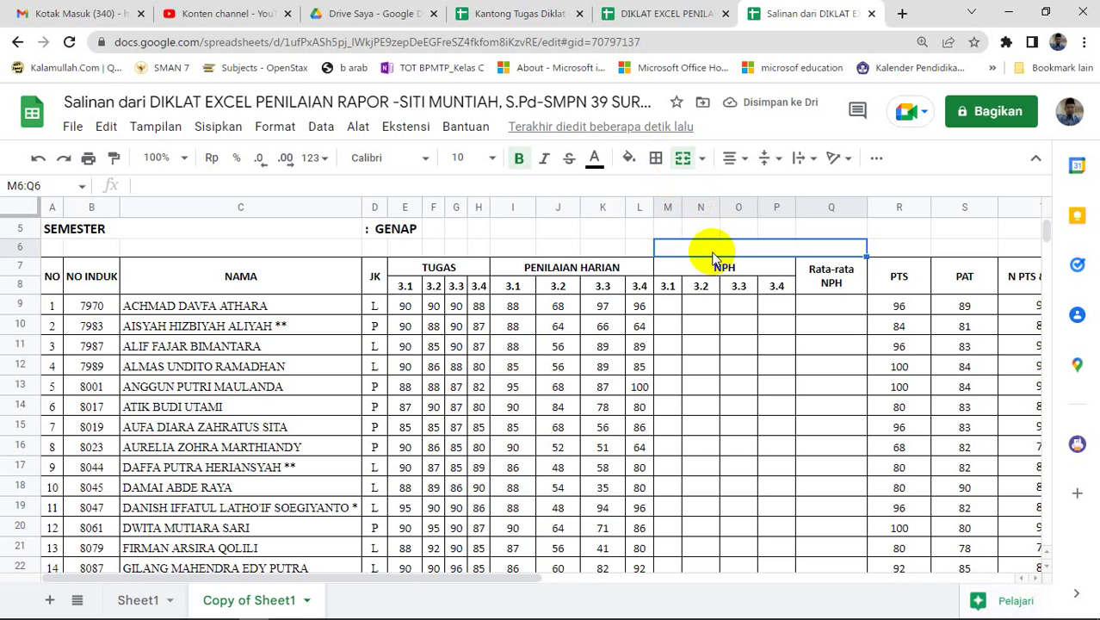
Enter the weighting label 60-40 in the merged cell above the NPH headers and select M9.
{"action": "type", "text": "60"}
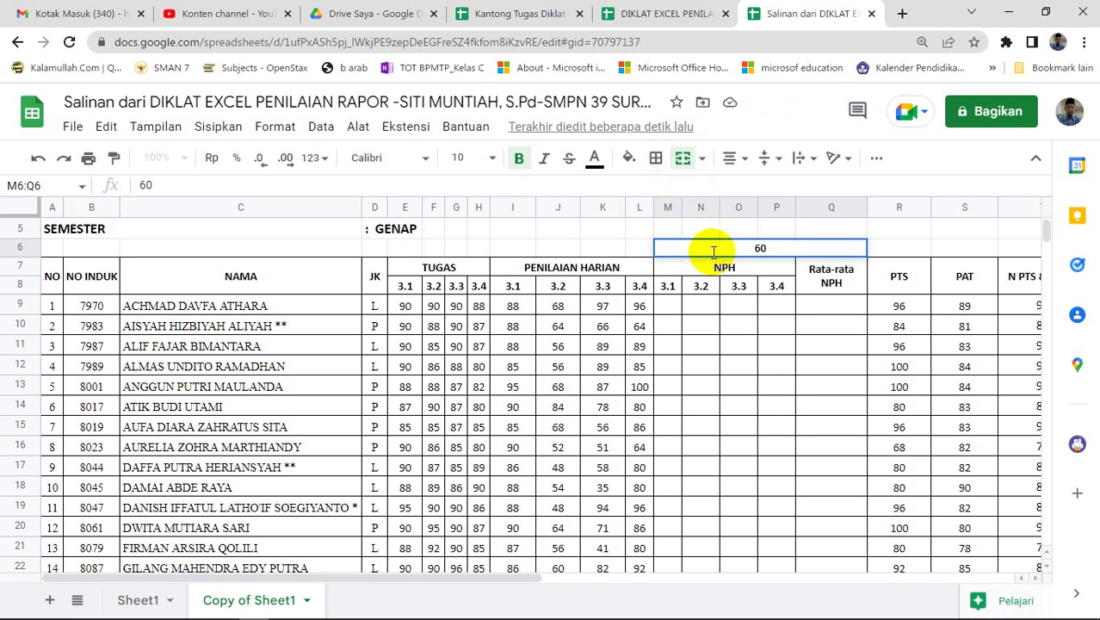
{"action": "type", "text": "-40"}
{"action": "left_click", "coordinate": [668, 306]}
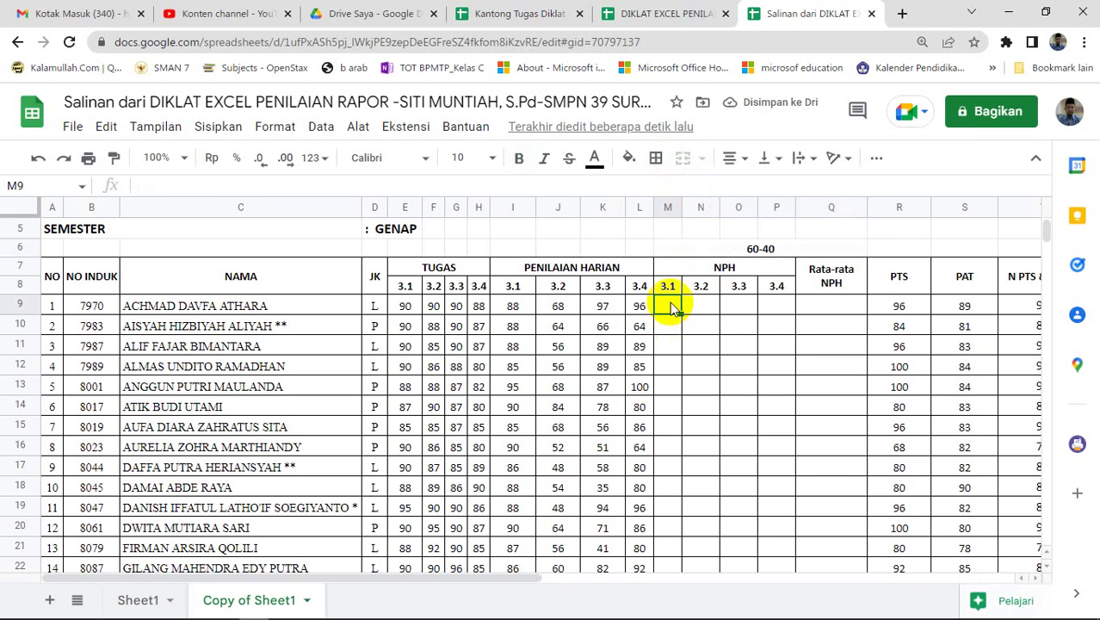
Enter the formula =ROUND(60%*I9+40%*E9;0) in M9 to calculate the first student's NPH for competency 3.1.
{"action": "type", "text": "="}
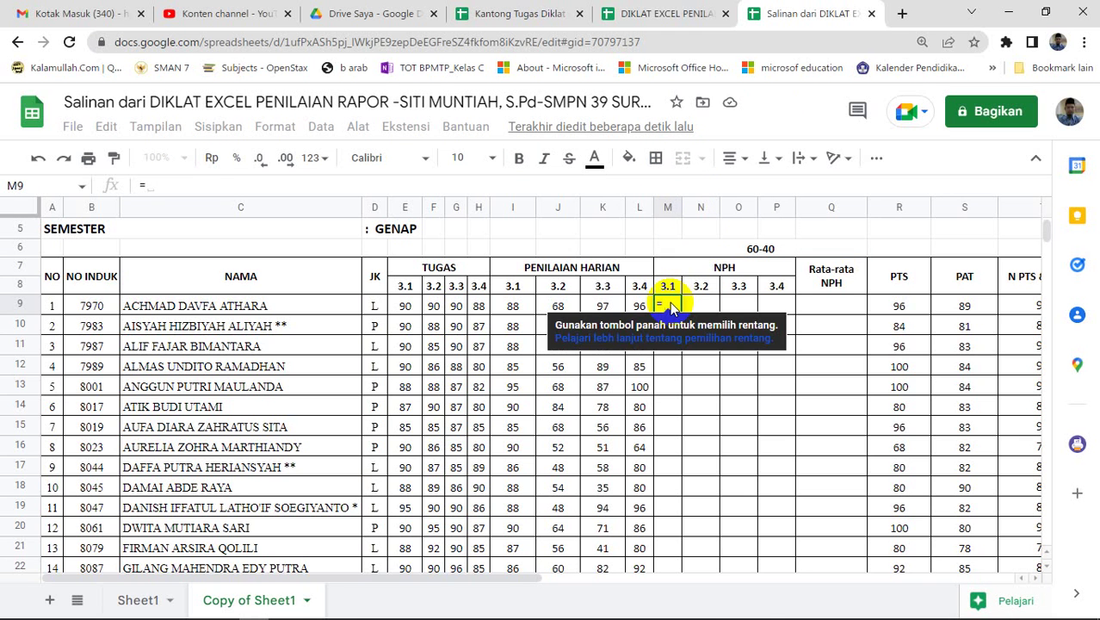
{"action": "type", "text": "r"}
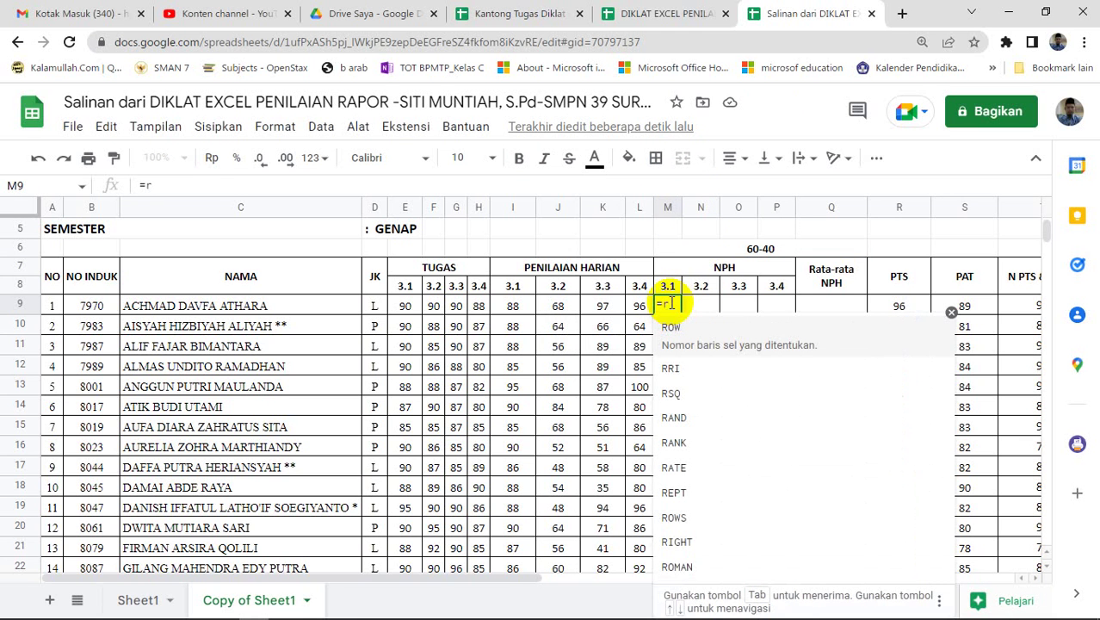
{"action": "type", "text": "o"}
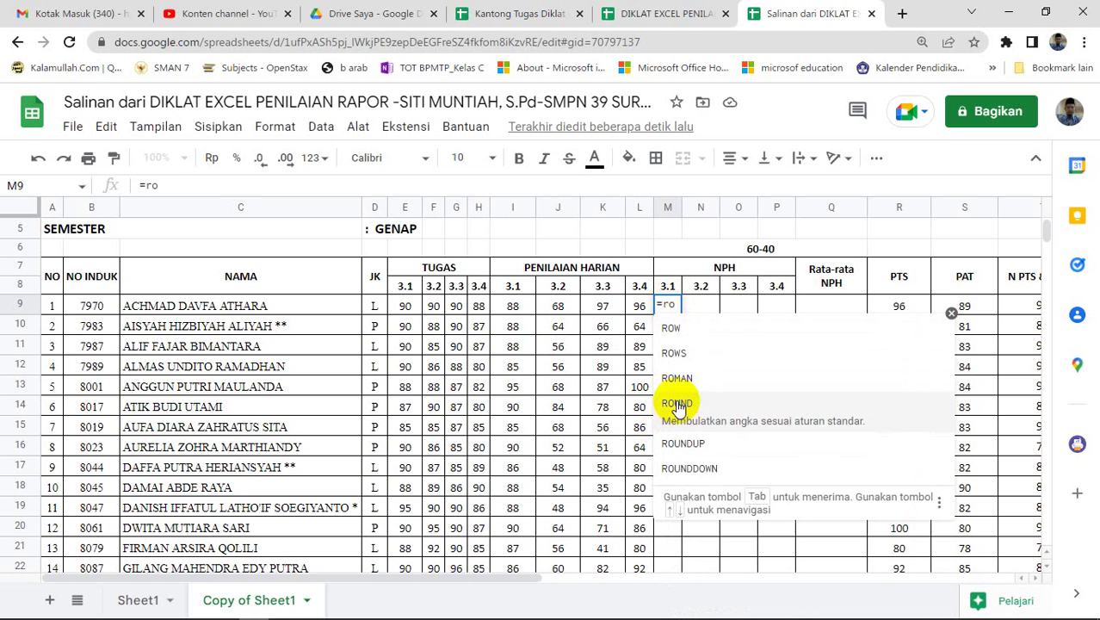
{"action": "left_click", "coordinate": [677, 405]}
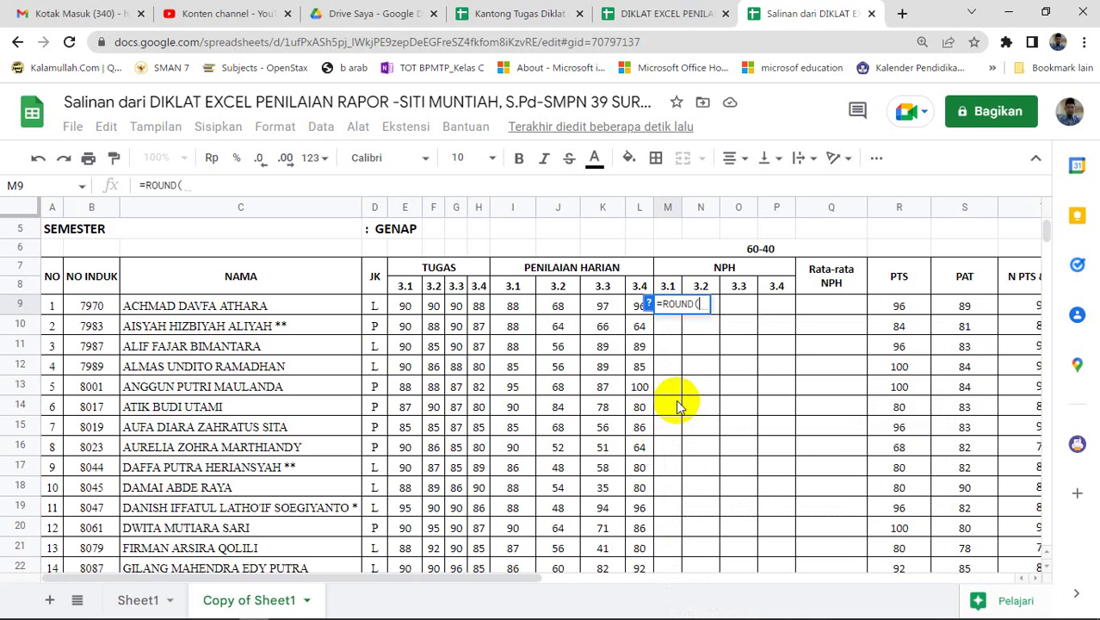
{"action": "type", "text": "60"}
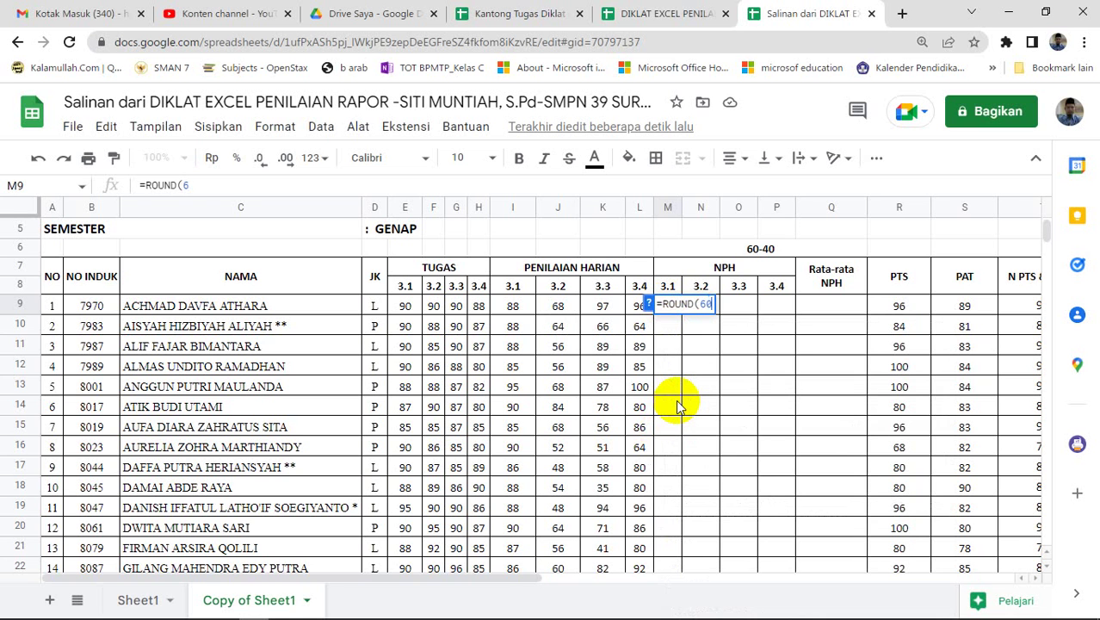
{"action": "type", "text": "%*"}
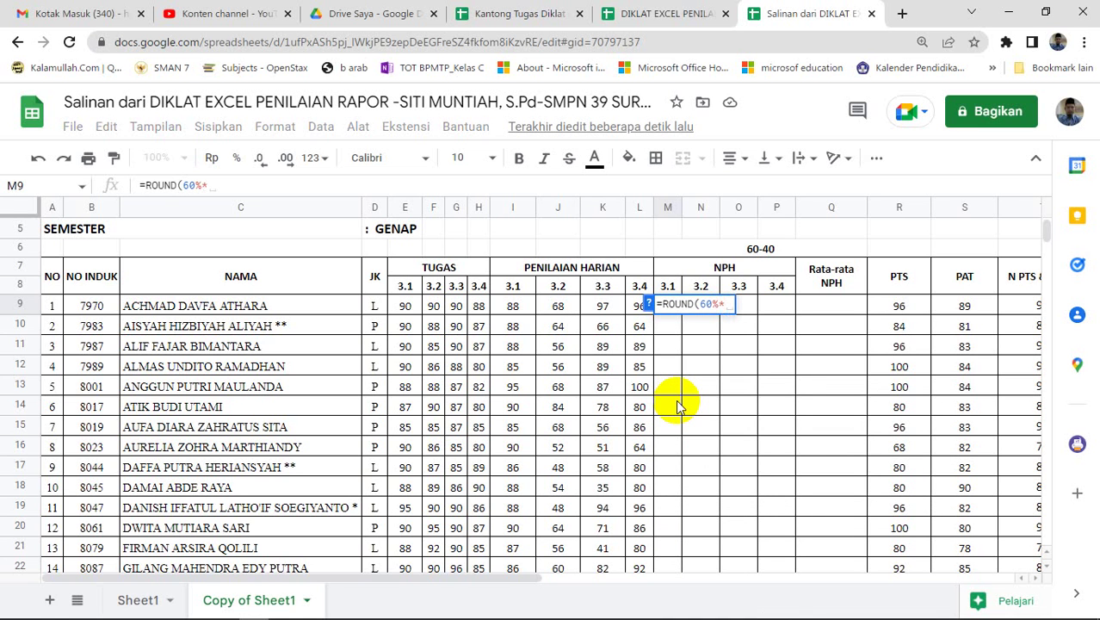
{"action": "left_click", "coordinate": [521, 308]}
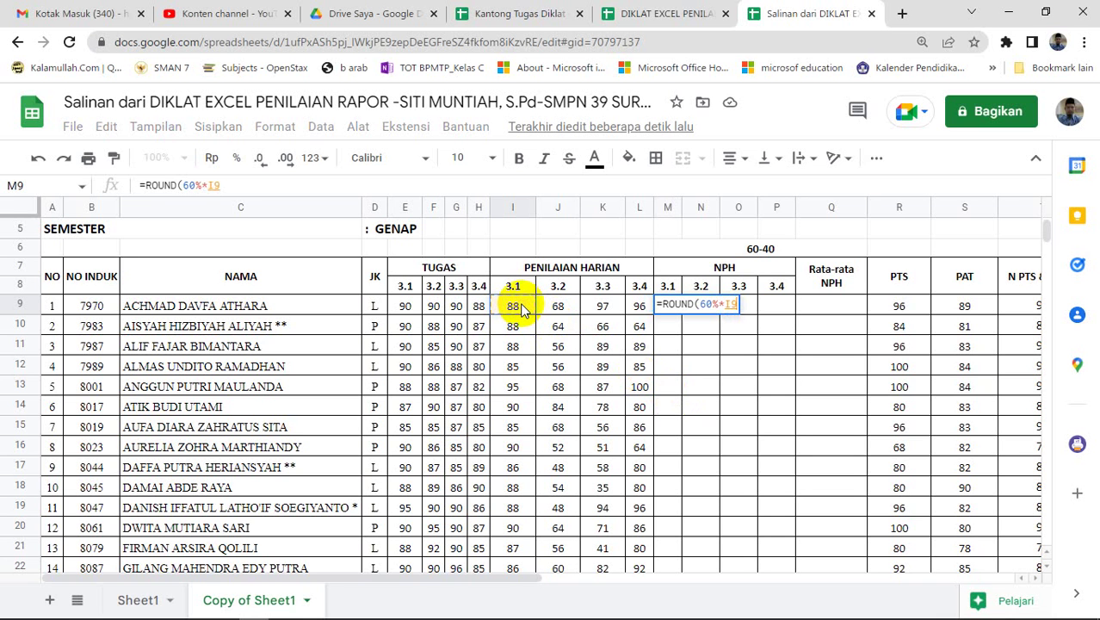
{"action": "type", "text": "+4"}
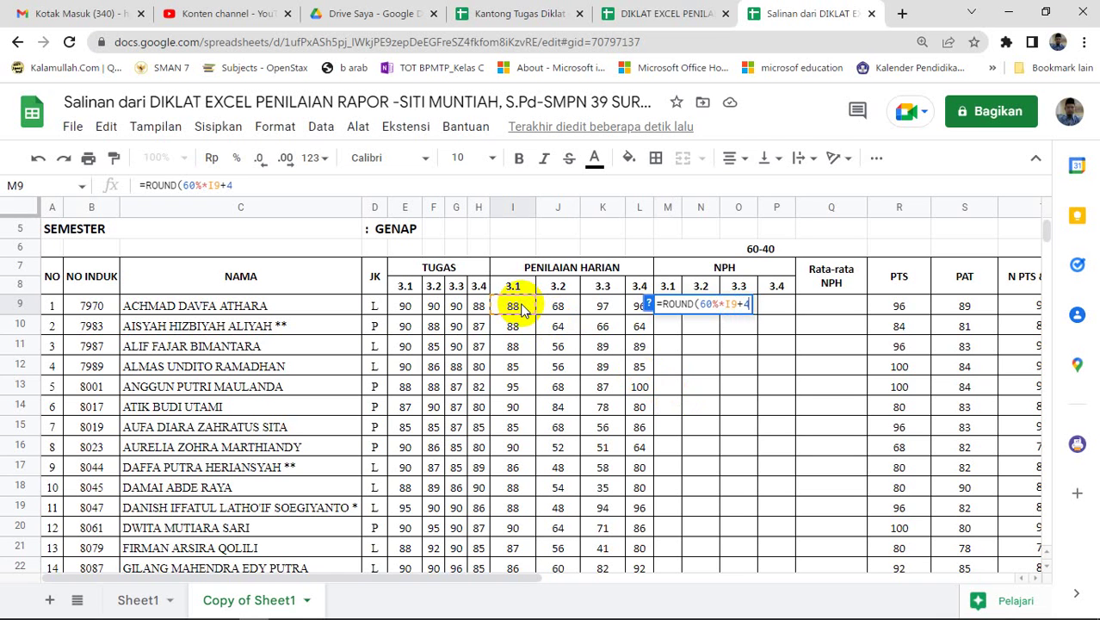
{"action": "type", "text": "0%"}
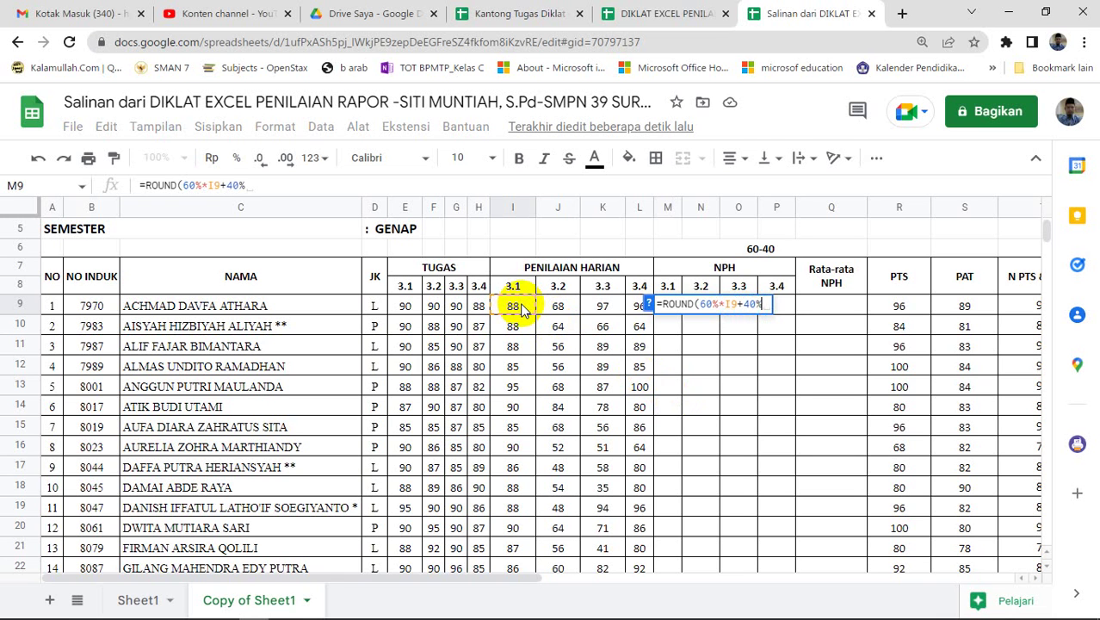
{"action": "type", "text": "*"}
{"action": "left_click", "coordinate": [410, 306]}
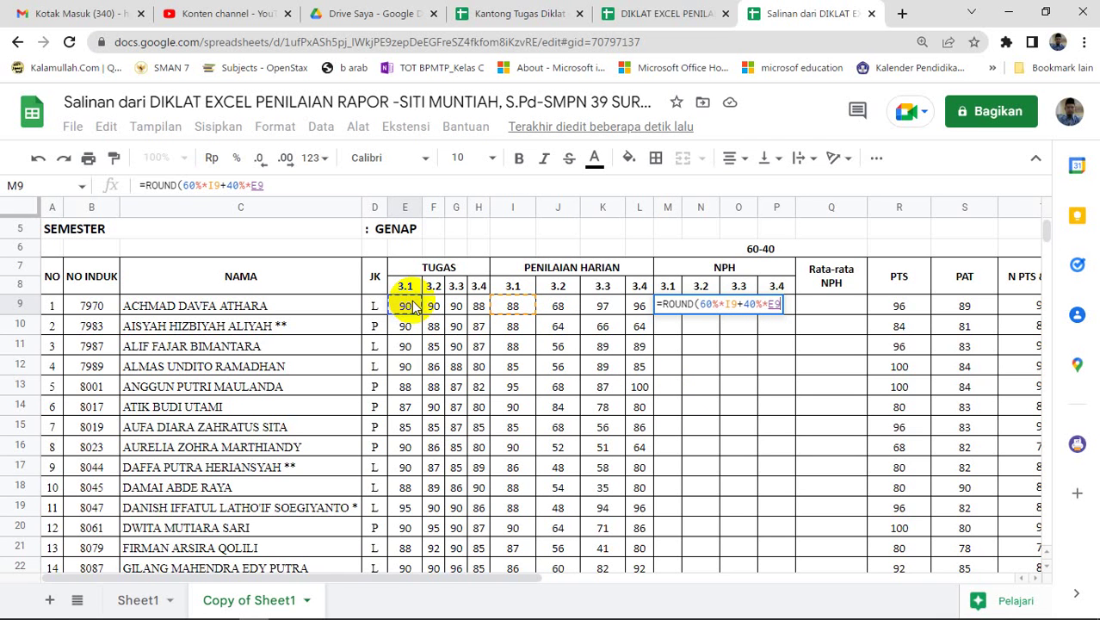
{"action": "type", "text": ";0"}
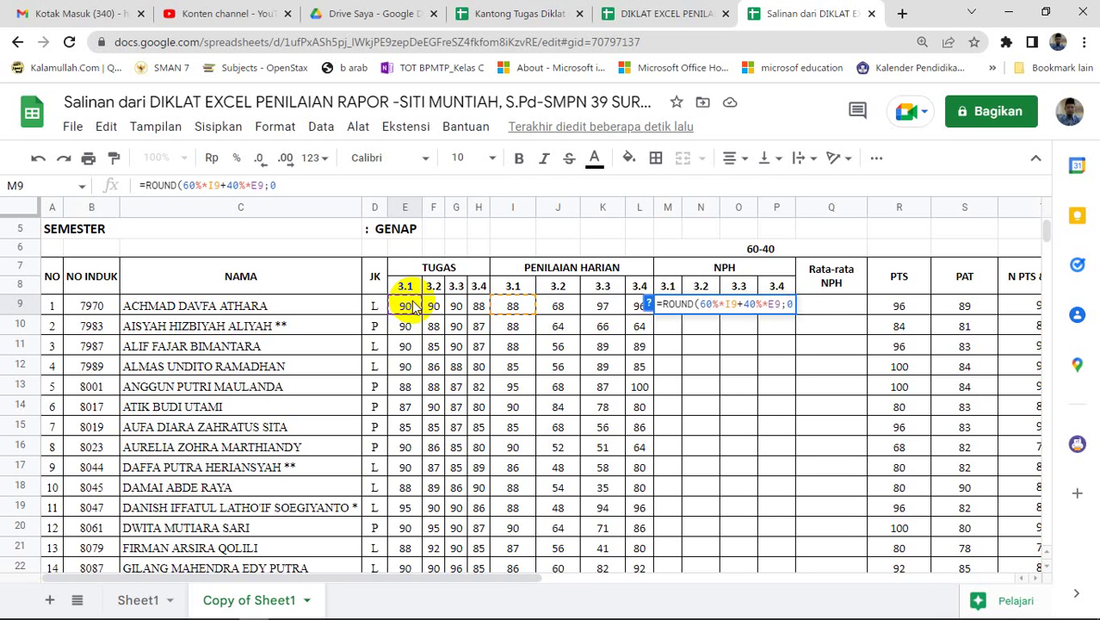
{"action": "type", "text": ")"}
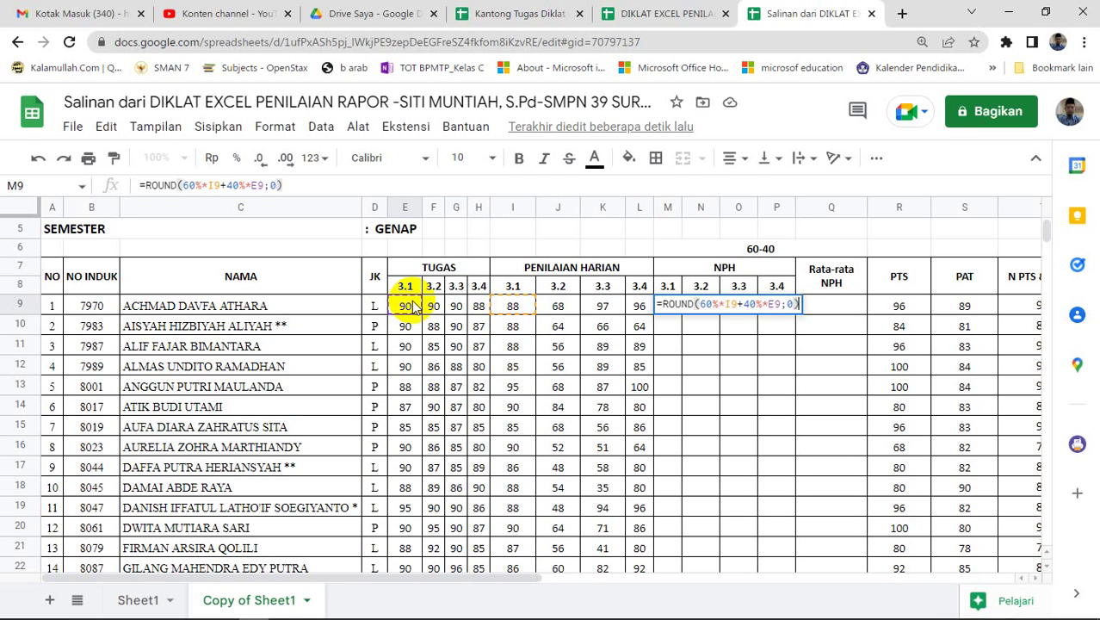
{"action": "key", "text": "Return"}
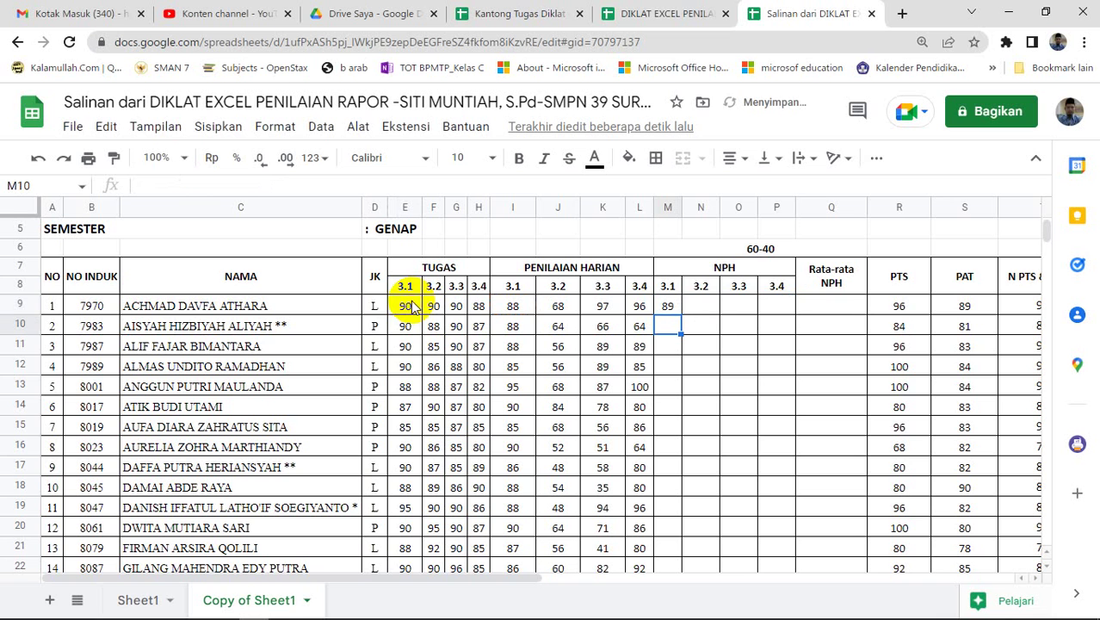
Copy the NPH formula from M9 across to N9:O9 and check the cell references of the copy in N9.
{"action": "left_click", "coordinate": [699, 306]}
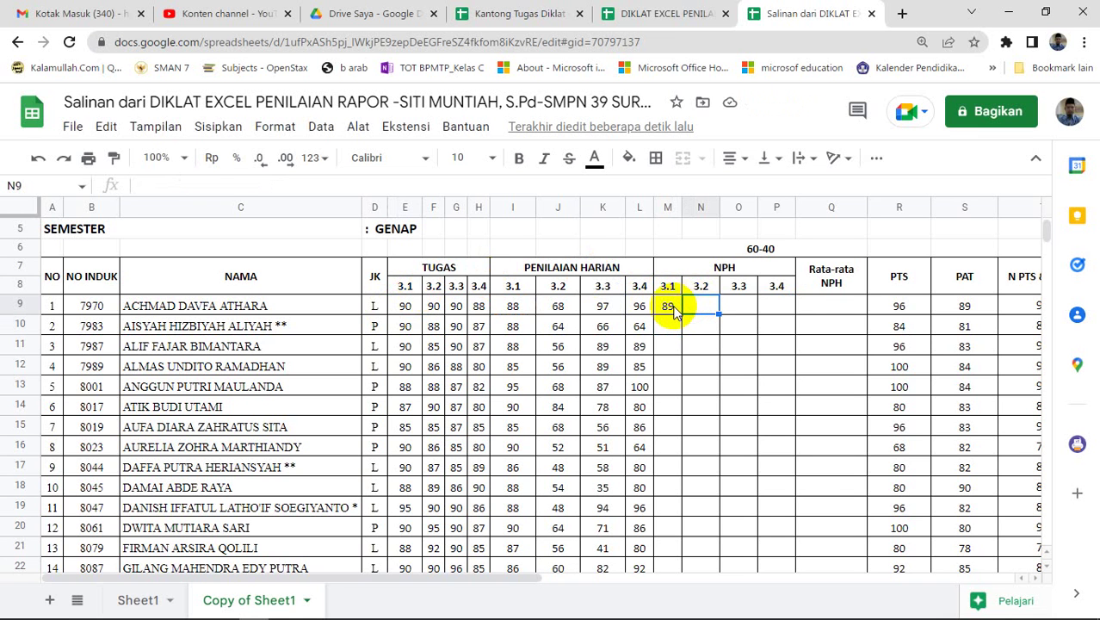
{"action": "left_click", "coordinate": [671, 311]}
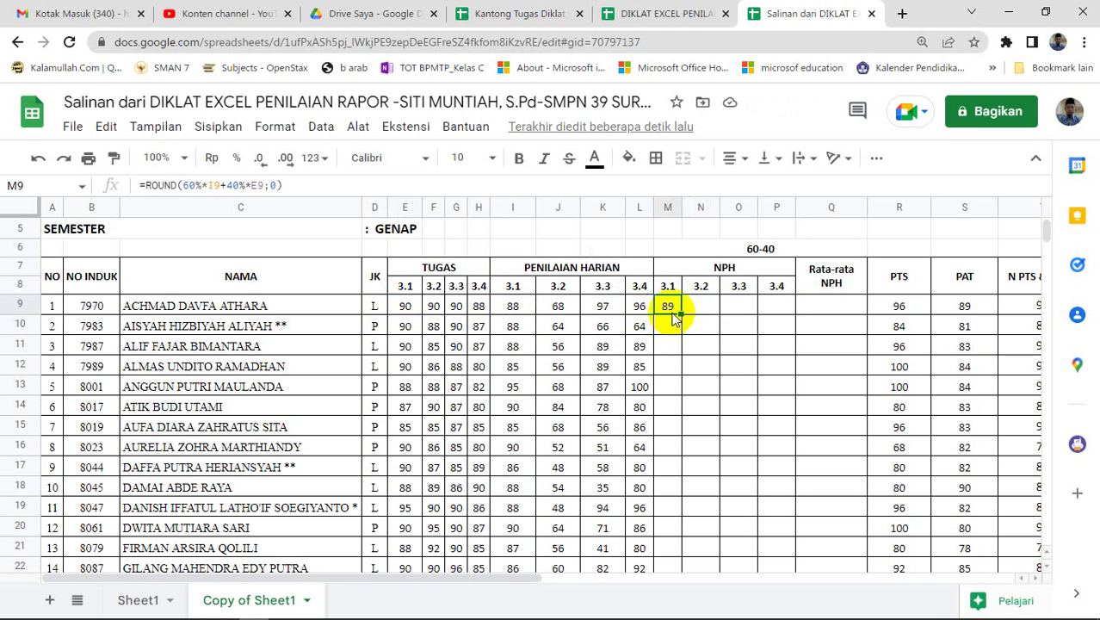
{"action": "left_click_drag", "start_coordinate": [678, 315], "coordinate": [756, 312]}
{"action": "left_click", "coordinate": [790, 310]}
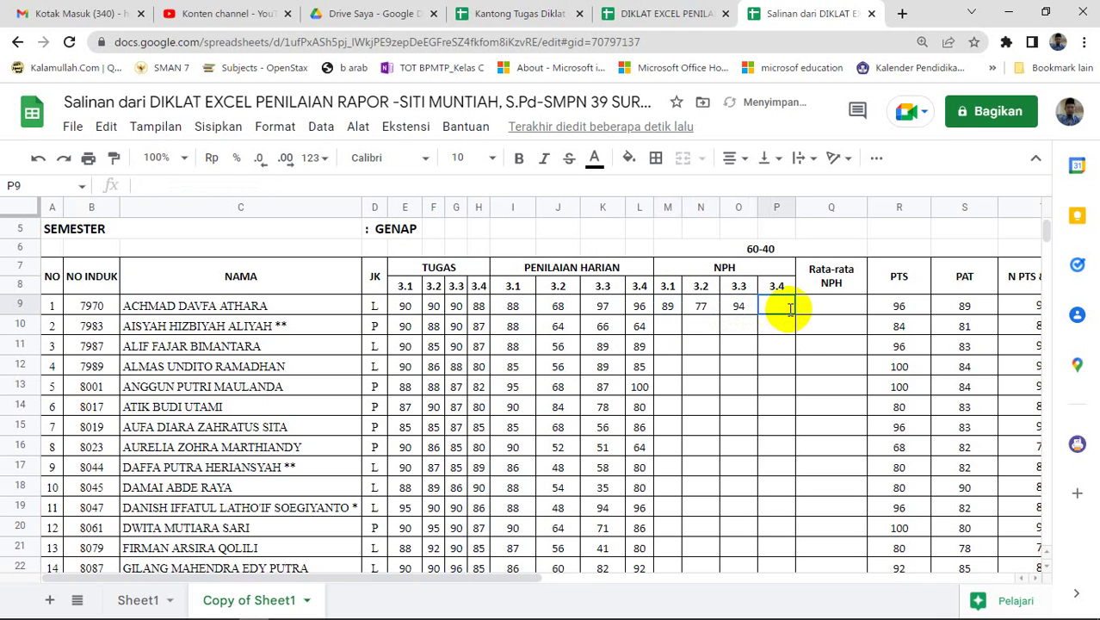
{"action": "left_click", "coordinate": [729, 348]}
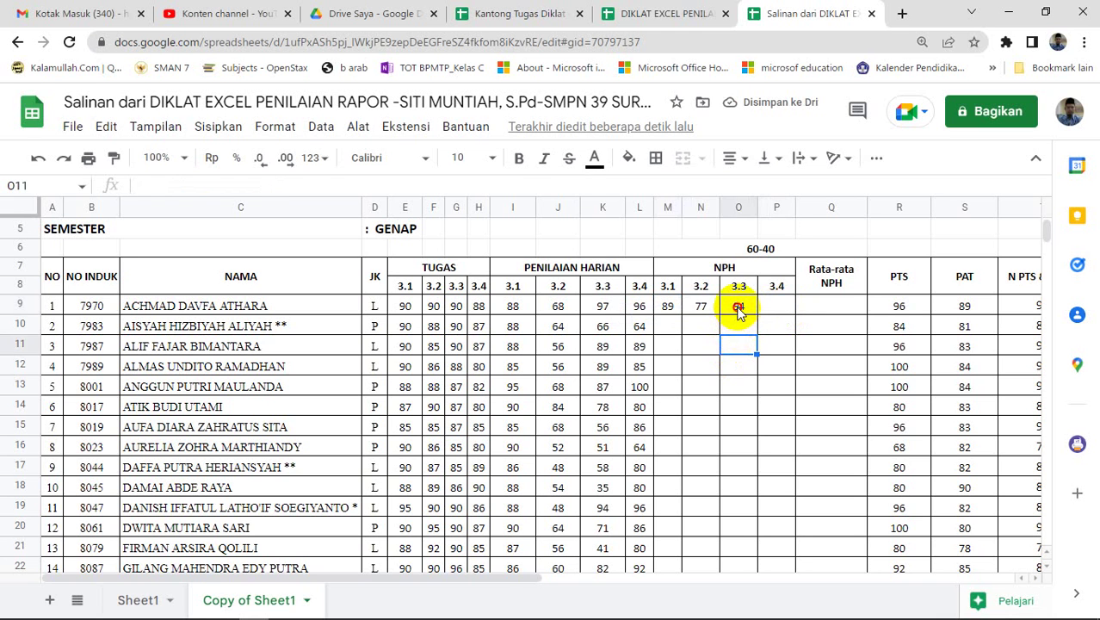
{"action": "left_click", "coordinate": [736, 312]}
{"action": "left_click", "coordinate": [701, 309]}
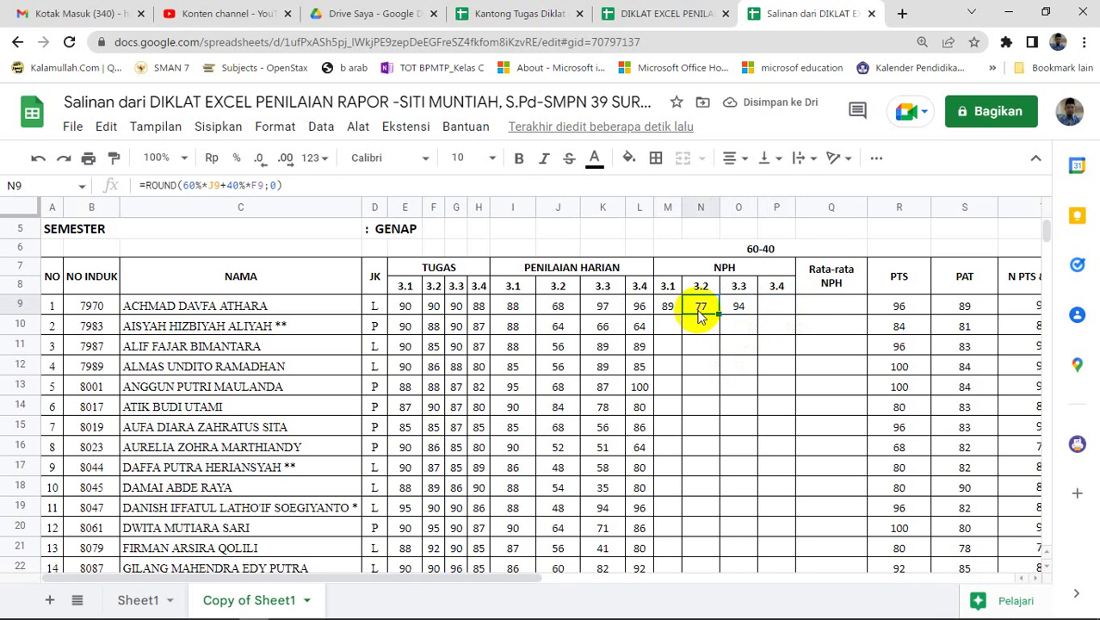
{"action": "left_click", "coordinate": [457, 183]}
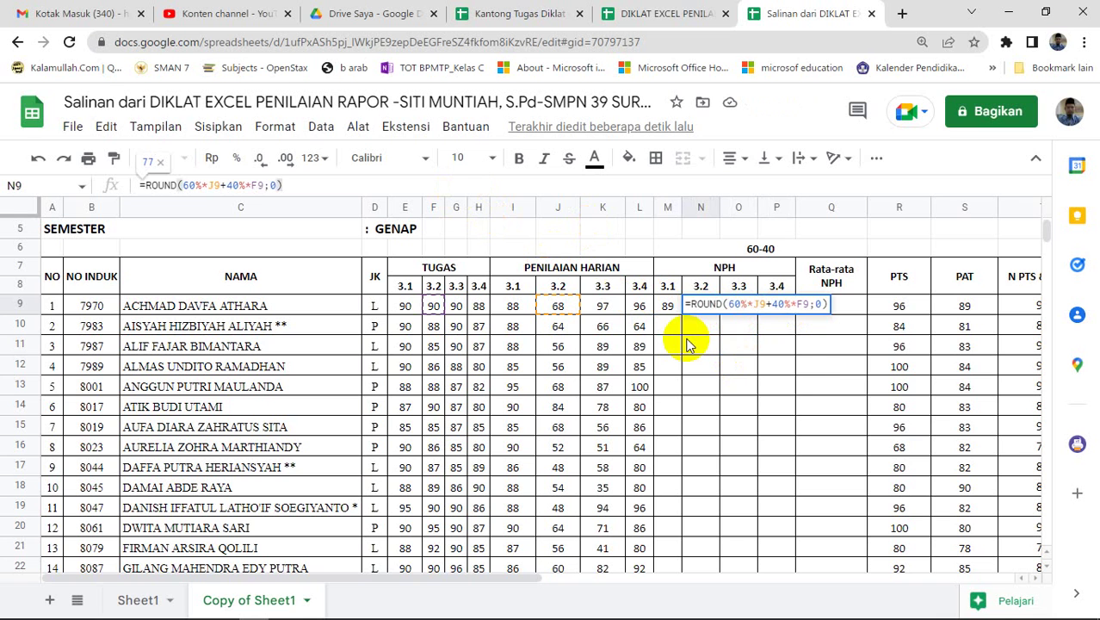
{"action": "key", "text": "Return"}
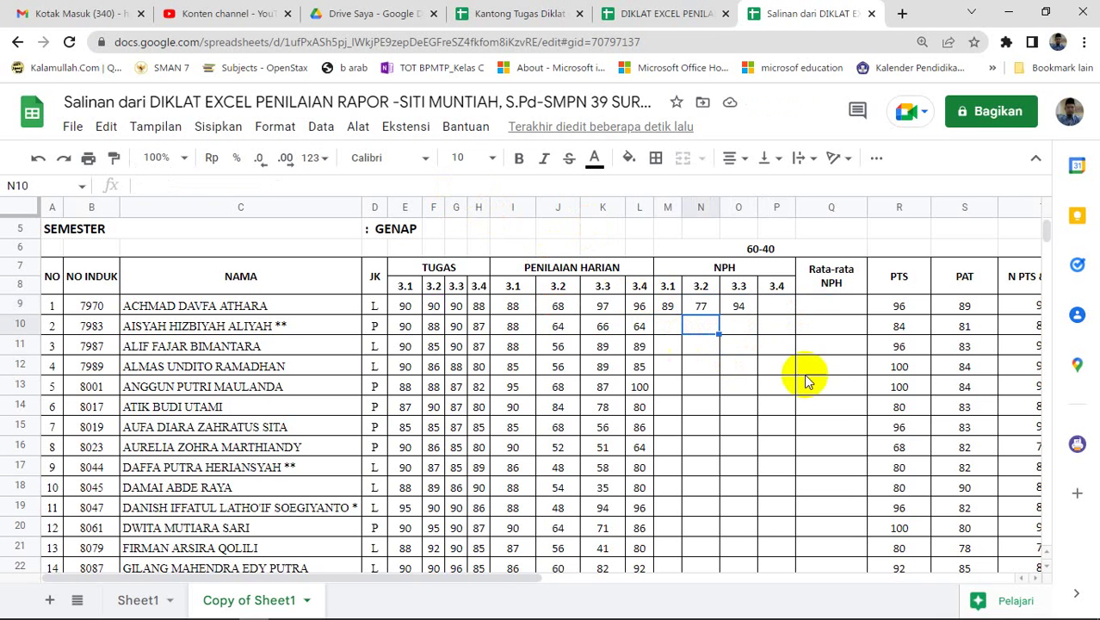
Extend the NPH formula from O9 to P9 for competency 3.4.
{"action": "left_click", "coordinate": [751, 311]}
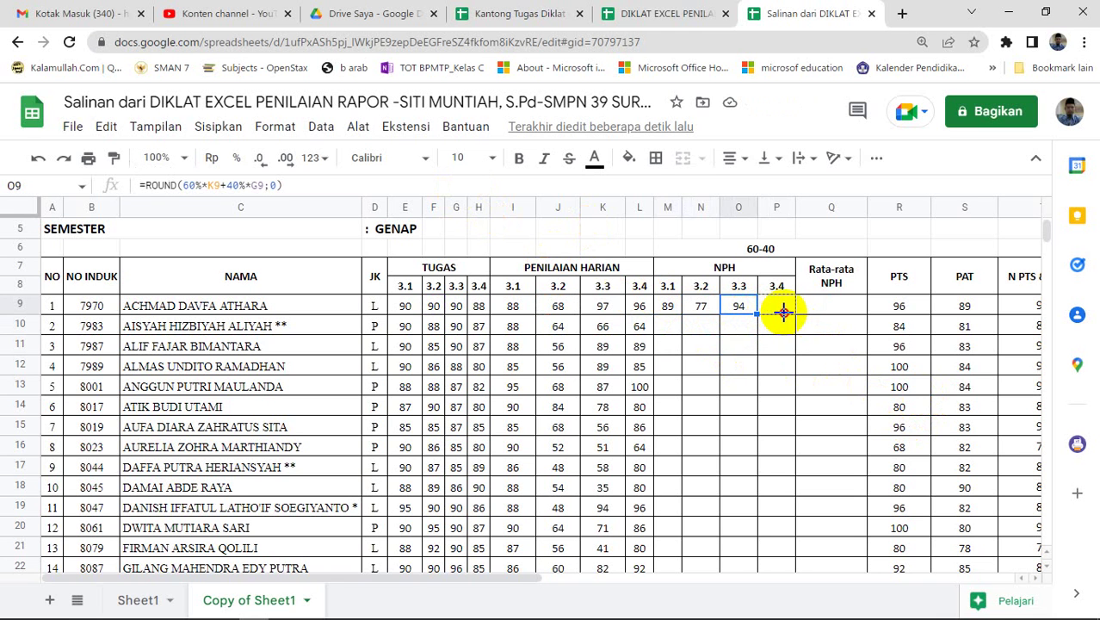
{"action": "left_click_drag", "start_coordinate": [783, 311], "coordinate": [788, 313]}
{"action": "left_click", "coordinate": [785, 315]}
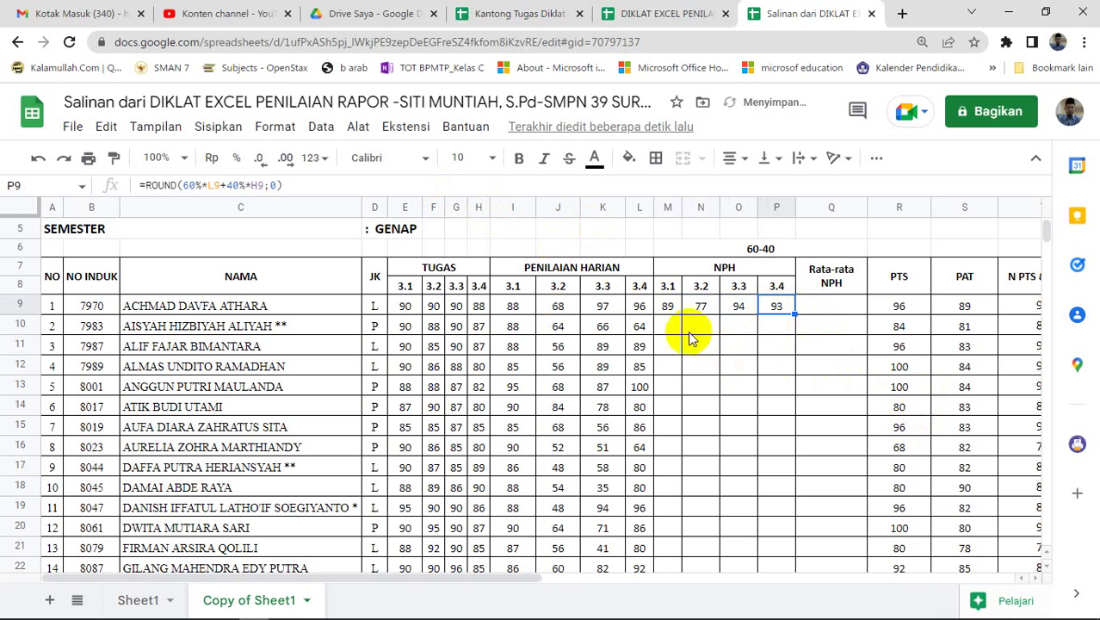
Fill the four NPH formulas in M9:P9 down through all the student rows.
{"action": "left_click", "coordinate": [668, 310]}
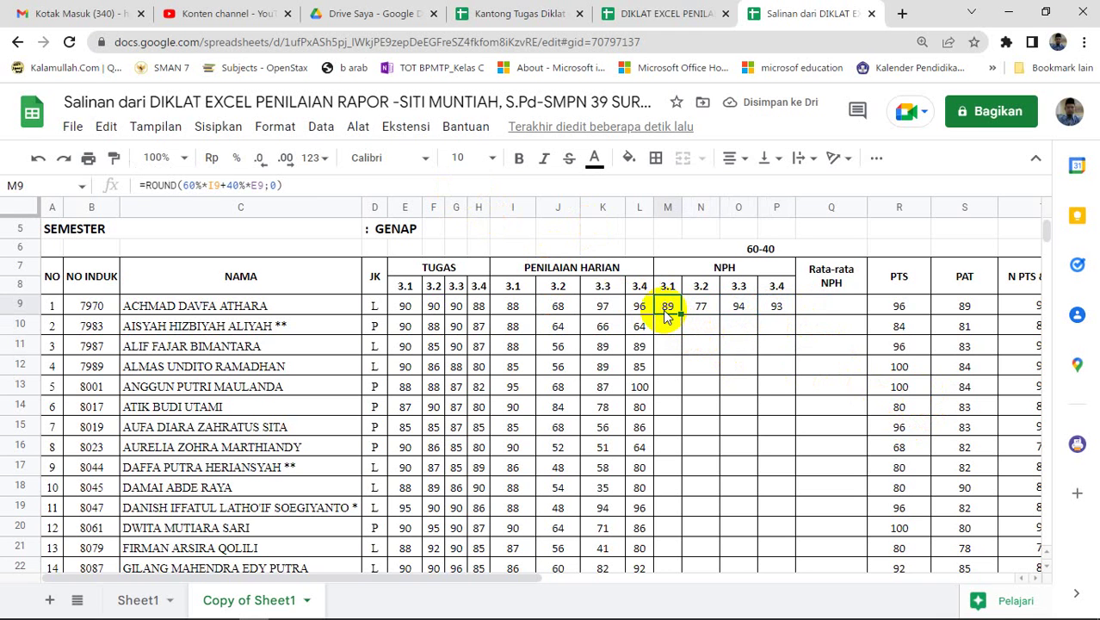
{"action": "left_click", "coordinate": [778, 308], "text": "shift"}
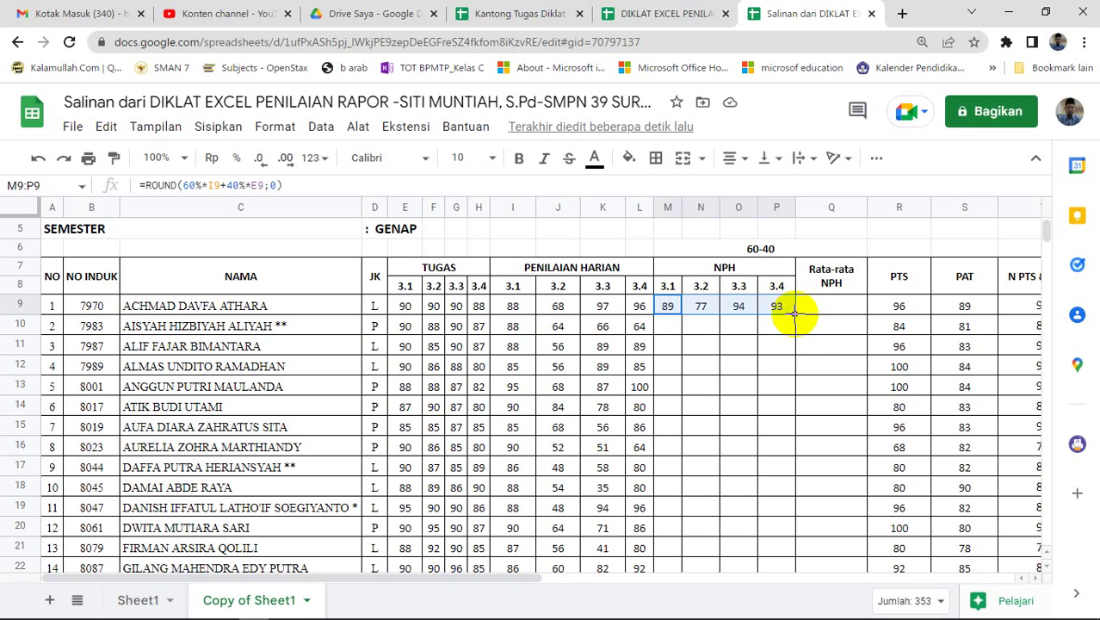
{"action": "double_click", "coordinate": [795, 312]}
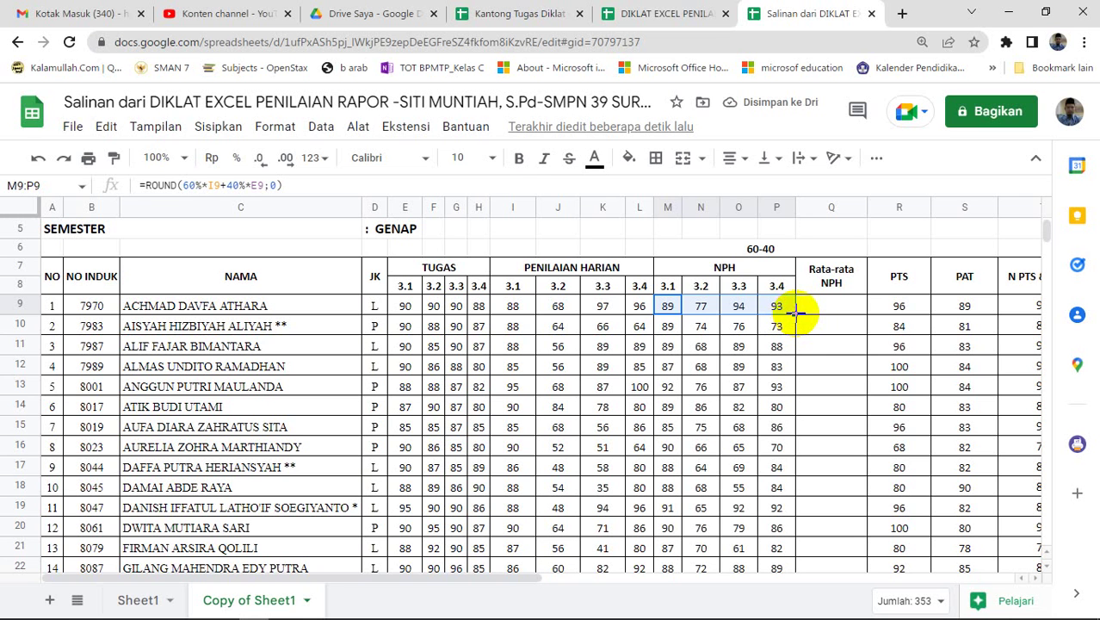
Enter the formula =ROUND(AVERAGE(M9:P9);0) in Q9 to calculate the first student's Rata-rata NPH.
{"action": "left_click", "coordinate": [849, 313]}
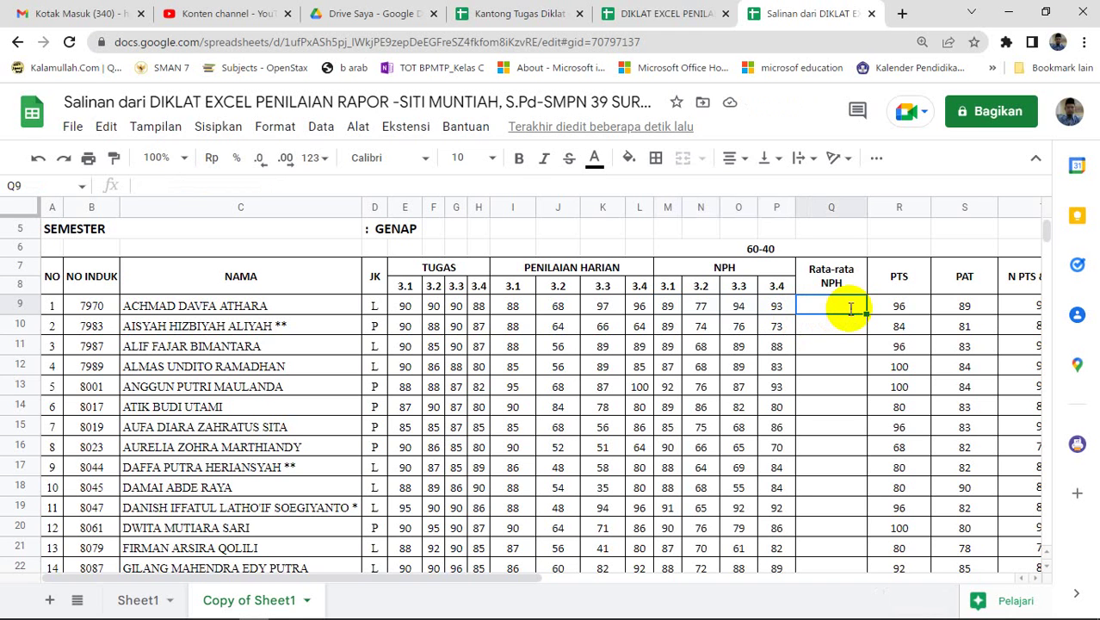
{"action": "type", "text": "=rou"}
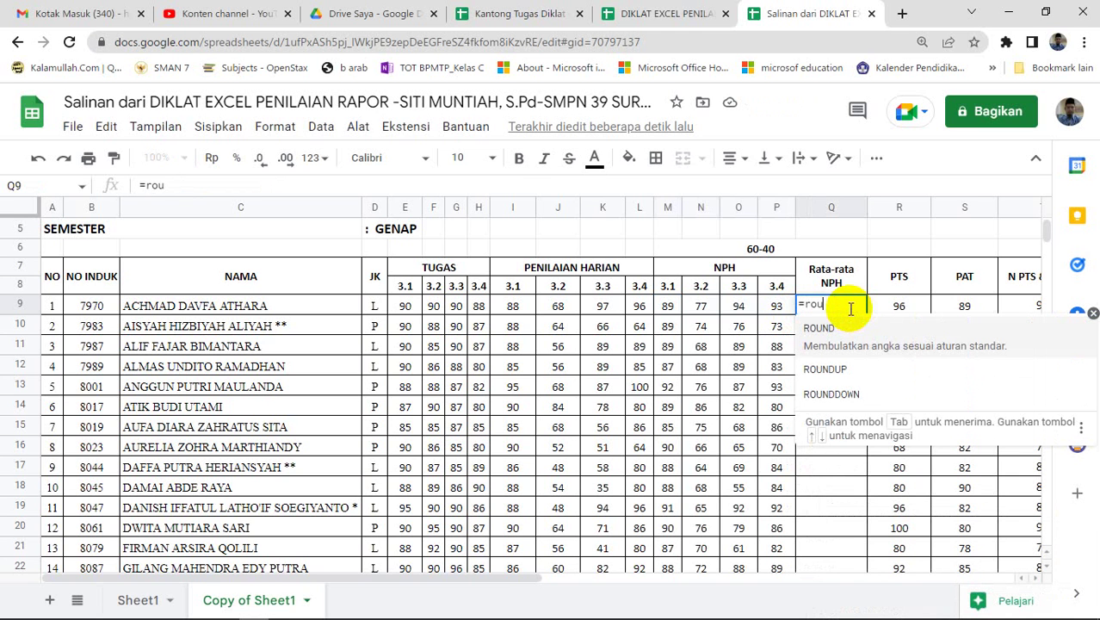
{"action": "left_click", "coordinate": [831, 325]}
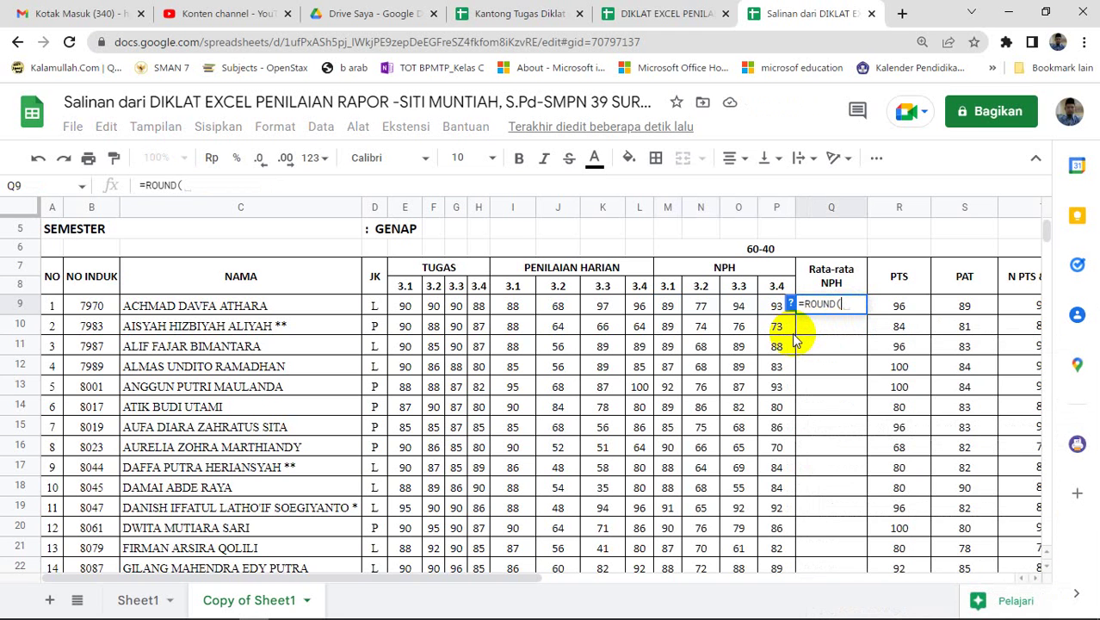
{"action": "type", "text": "ave"}
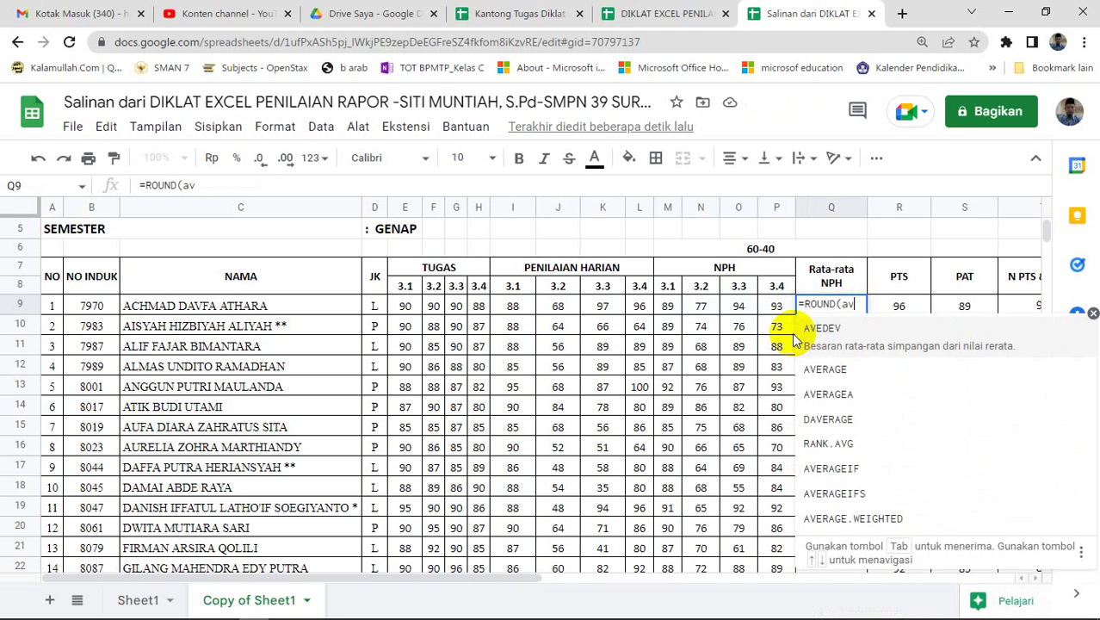
{"action": "left_click", "coordinate": [824, 363]}
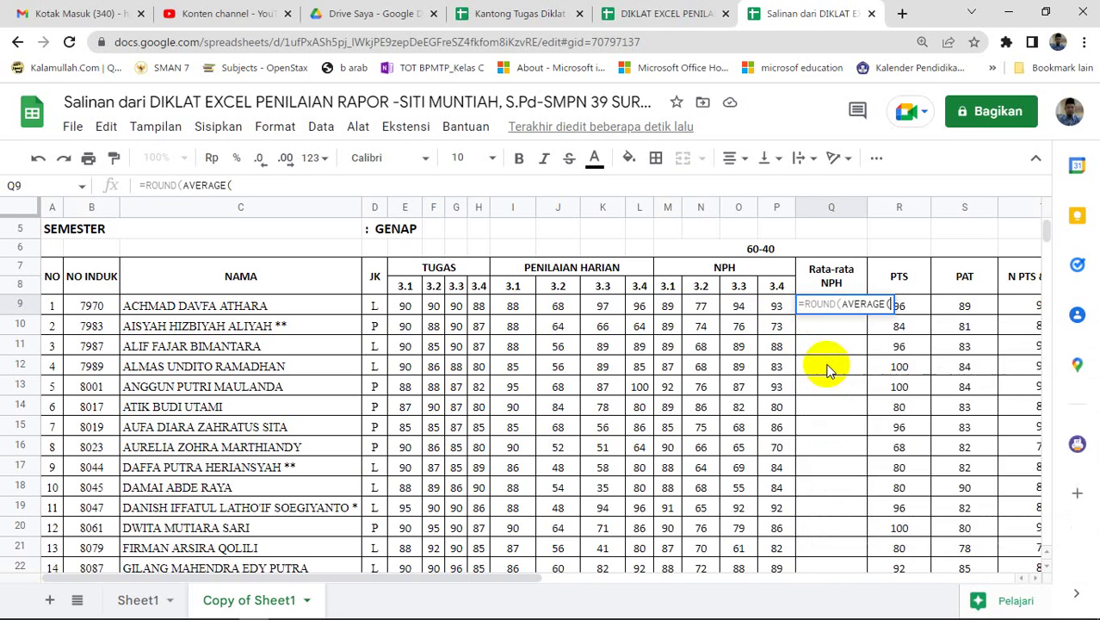
{"action": "left_click", "coordinate": [669, 311]}
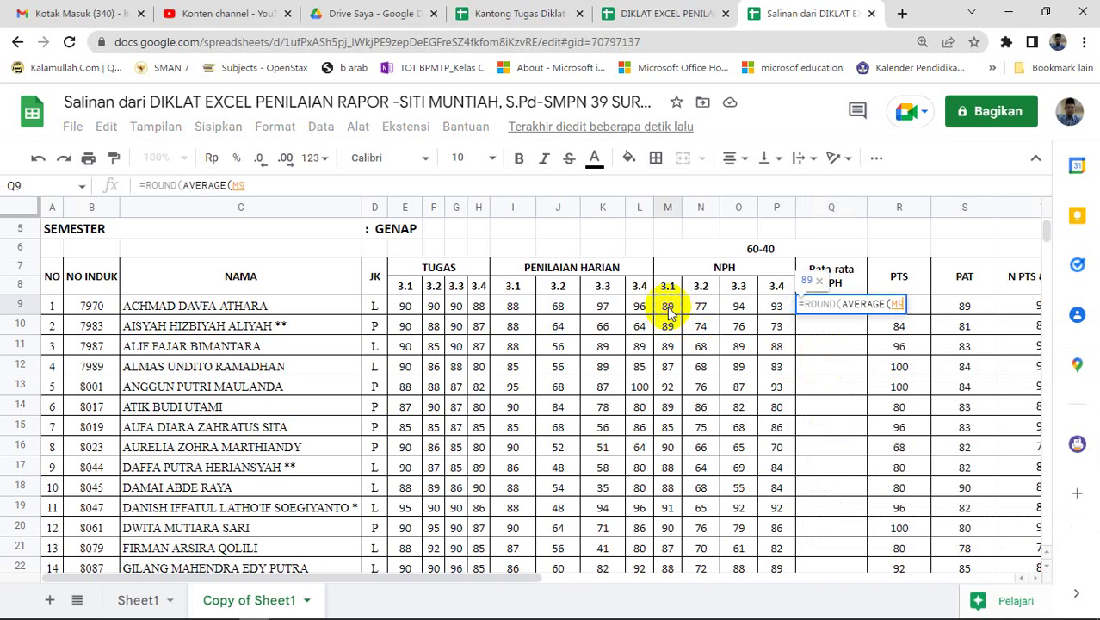
{"action": "left_click_drag", "start_coordinate": [669, 312], "coordinate": [787, 310]}
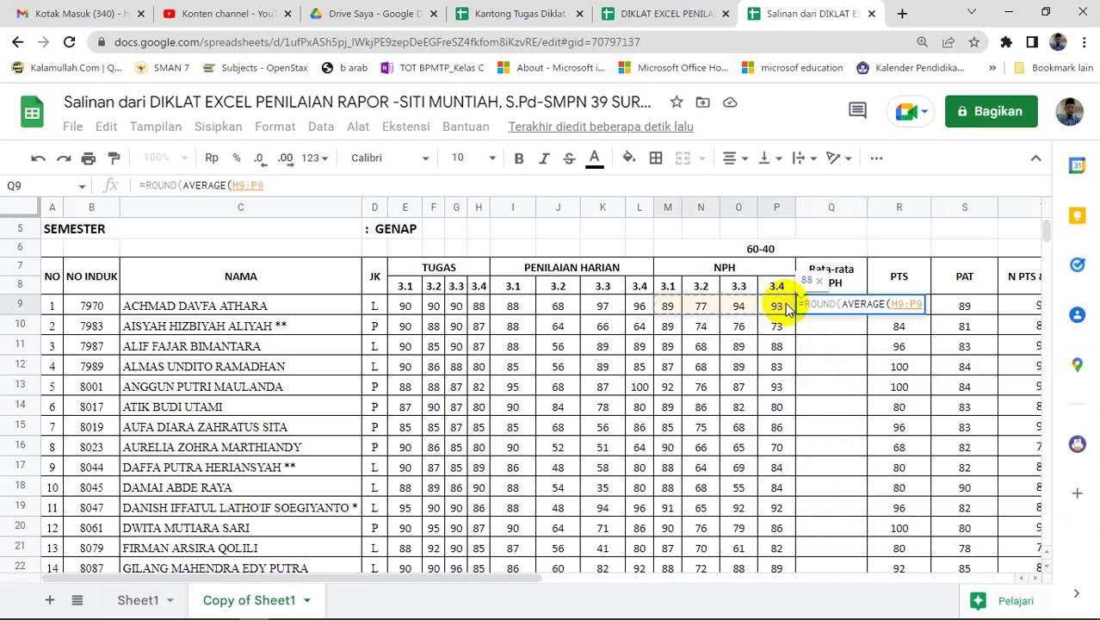
{"action": "type", "text": ");"}
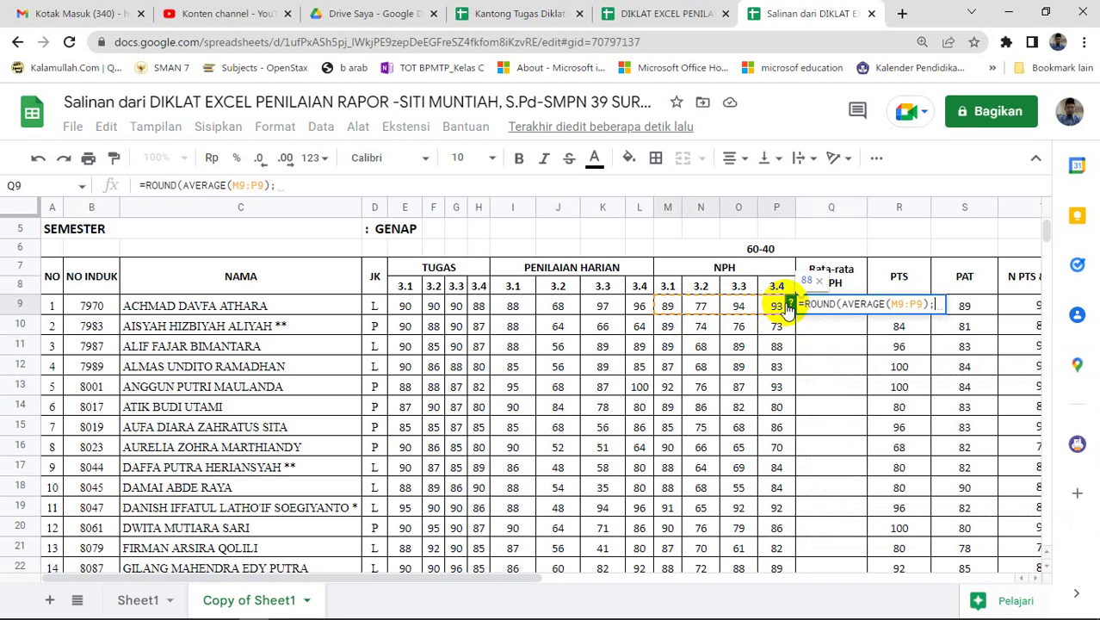
{"action": "type", "text": "0)"}
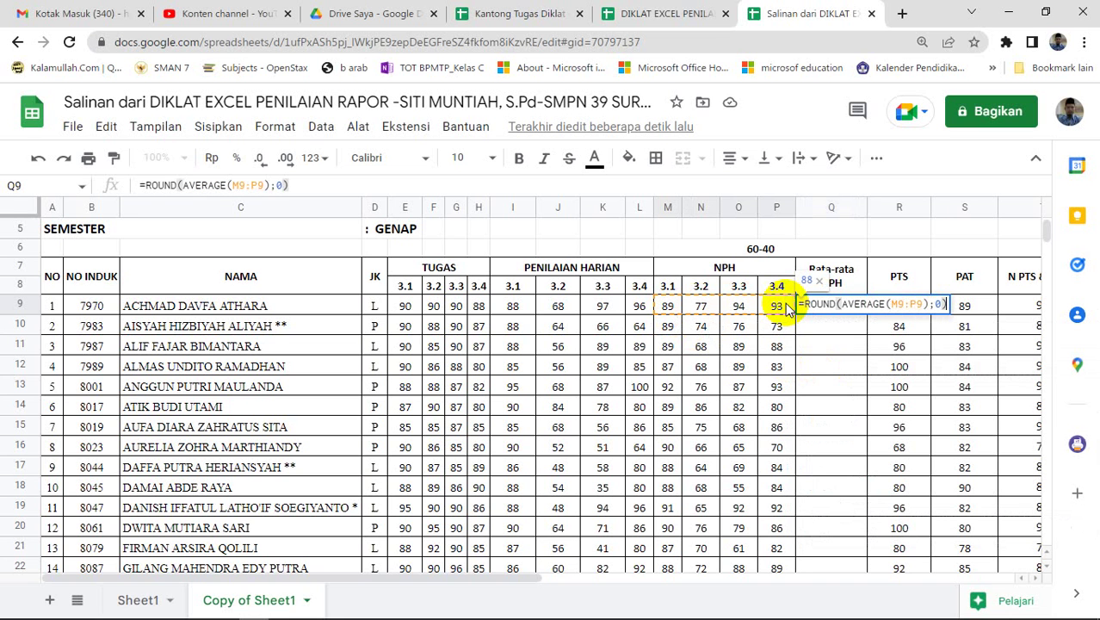
{"action": "key", "text": "Return"}
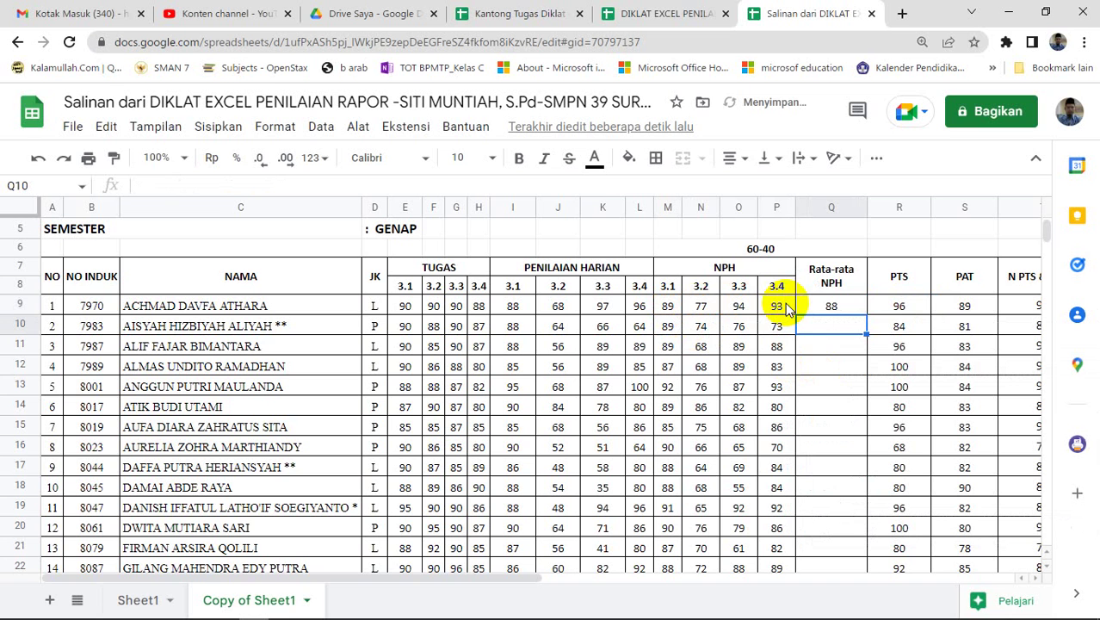
Check the range used by the formula in Q9 and fill it down the Rata-rata NPH column for all students.
{"action": "double_click", "coordinate": [844, 308]}
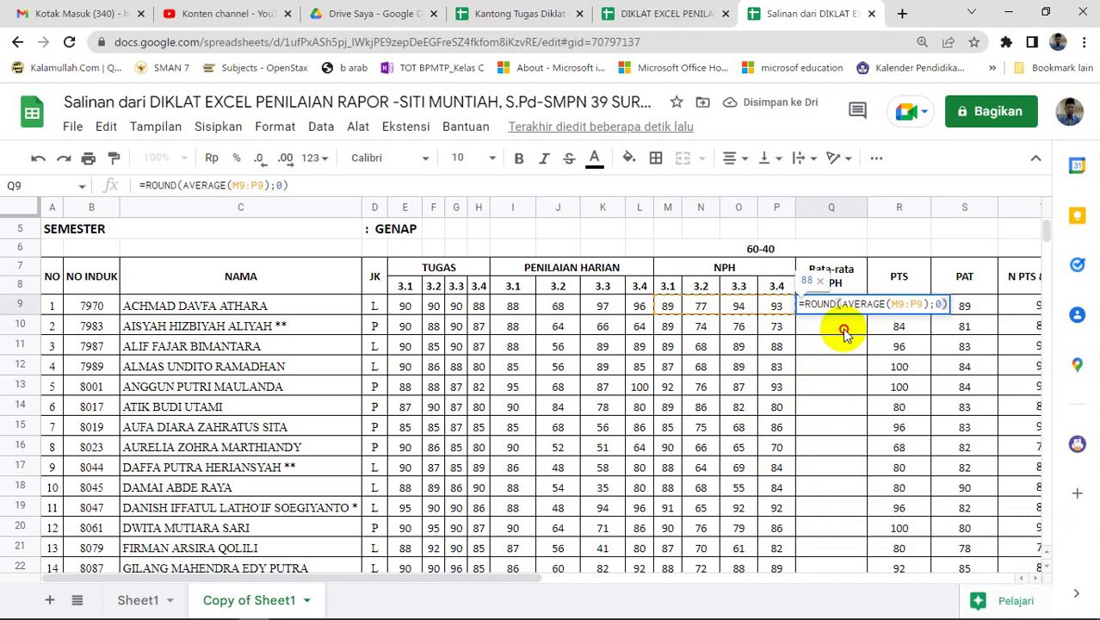
{"action": "left_click", "coordinate": [843, 331]}
{"action": "left_click", "coordinate": [853, 309]}
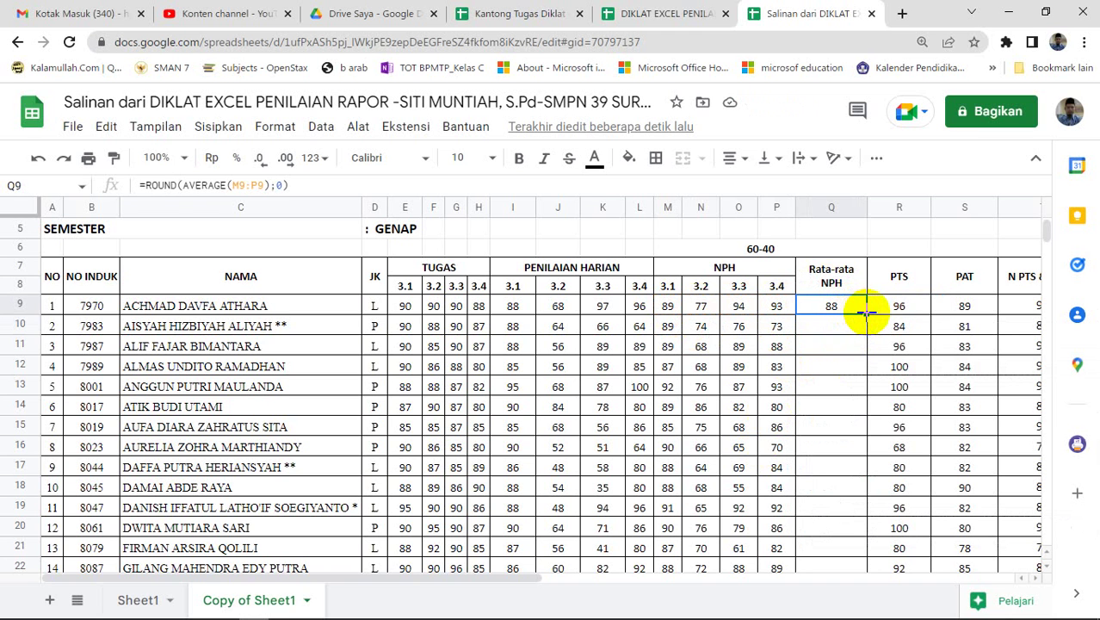
{"action": "double_click", "coordinate": [865, 312]}
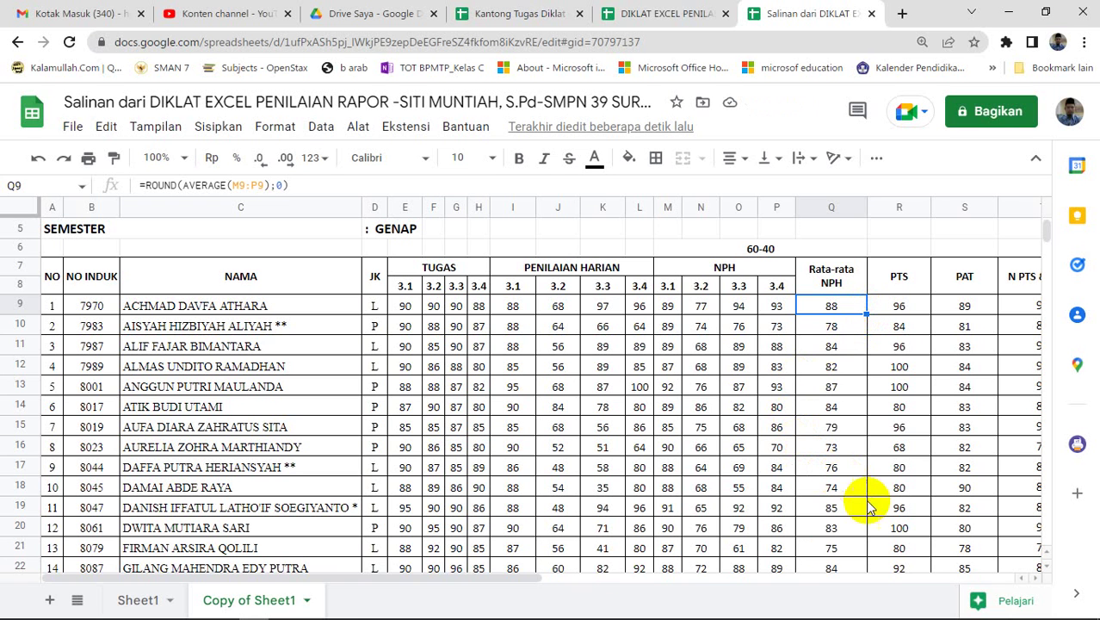
Delete the N PTS & N PAT column from the grade table.
{"action": "left_click", "coordinate": [1034, 580]}
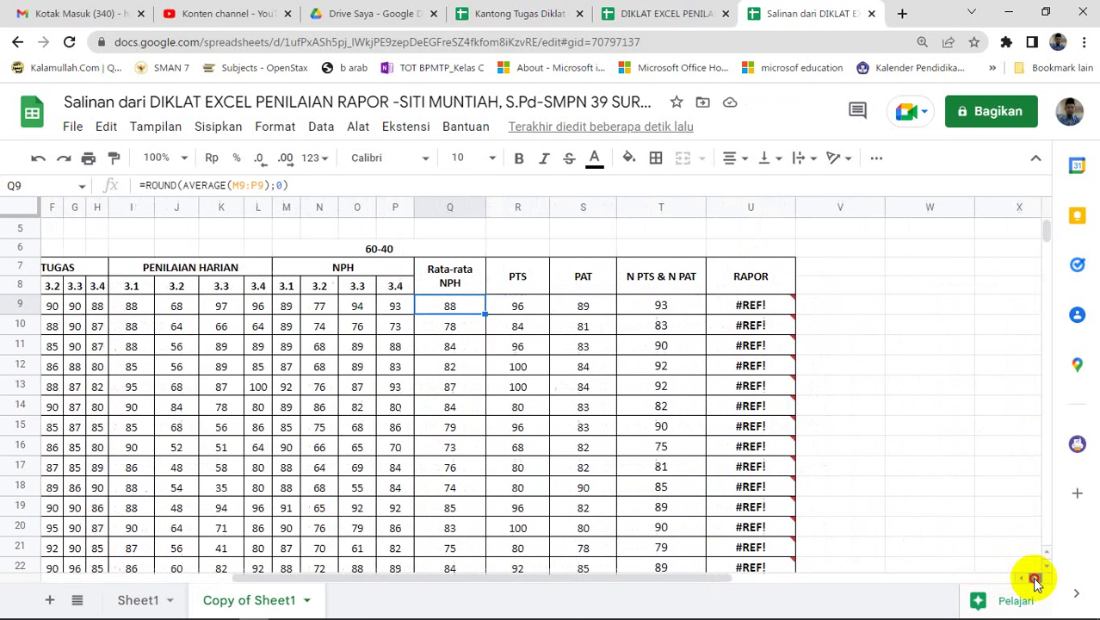
{"action": "left_click", "coordinate": [1036, 580]}
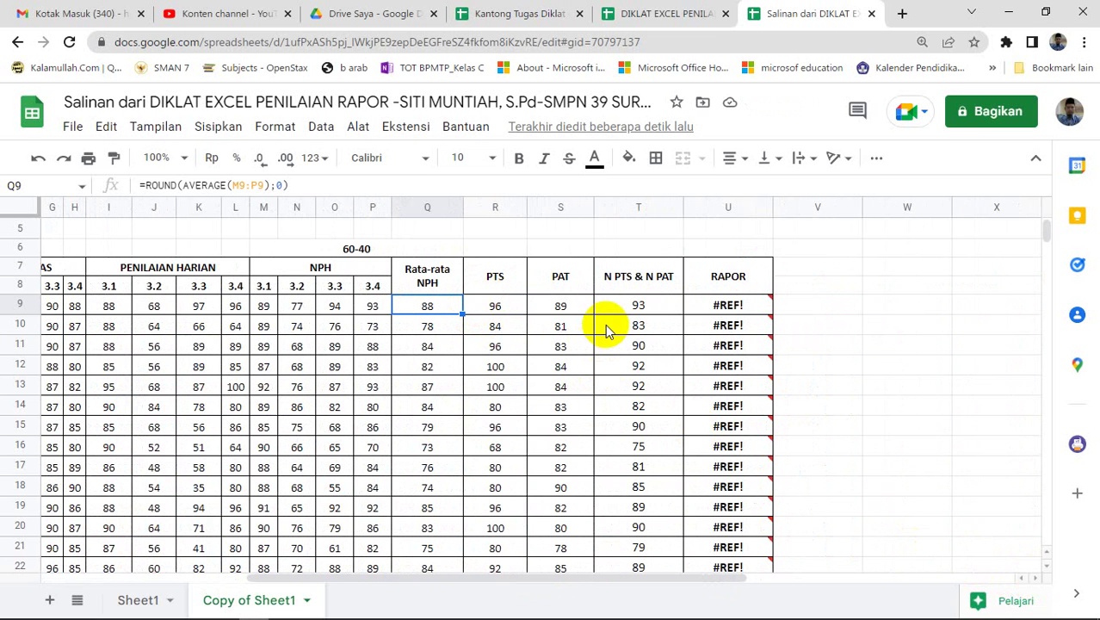
{"action": "left_click", "coordinate": [675, 209]}
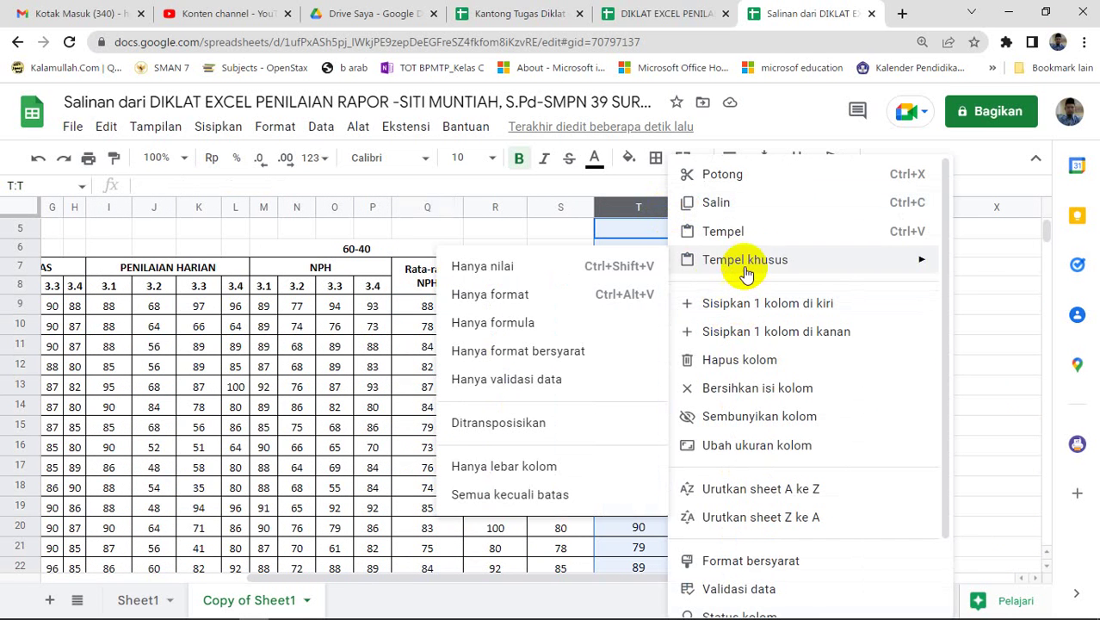
{"action": "left_click", "coordinate": [729, 361]}
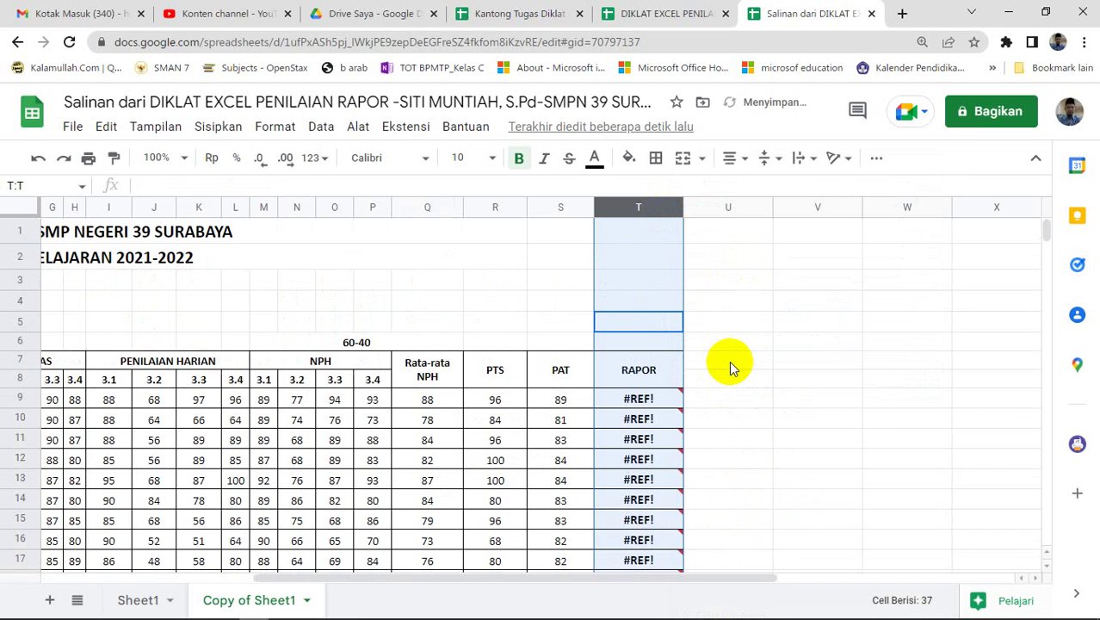
Clear the broken formulas from the RAPOR cells T9:T39.
{"action": "left_click", "coordinate": [623, 401]}
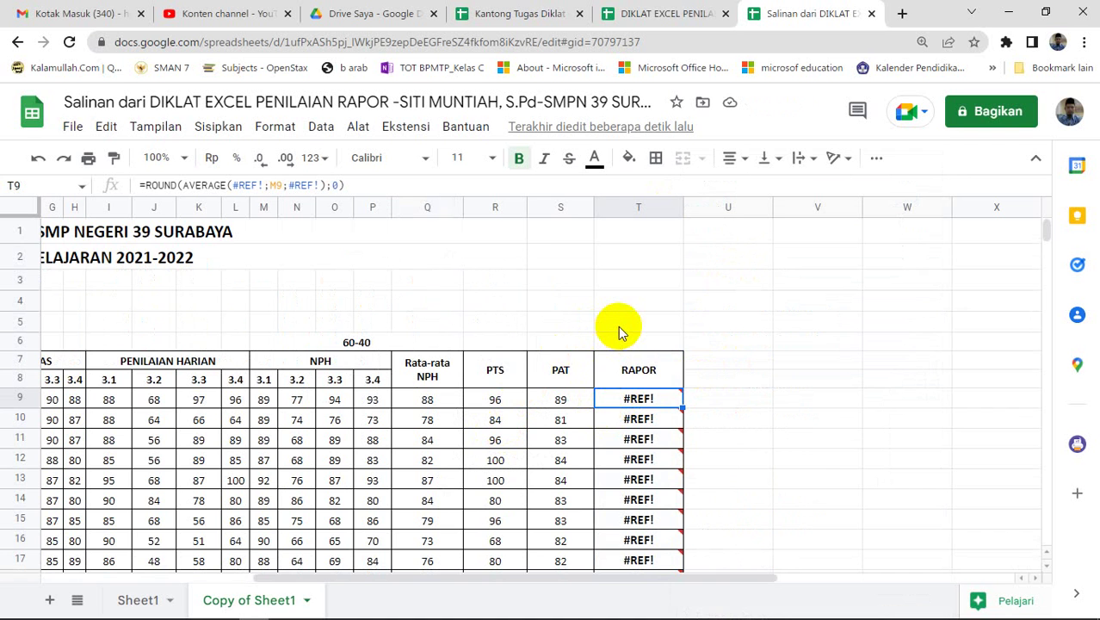
{"action": "key", "text": "ctrl+shift+Down"}
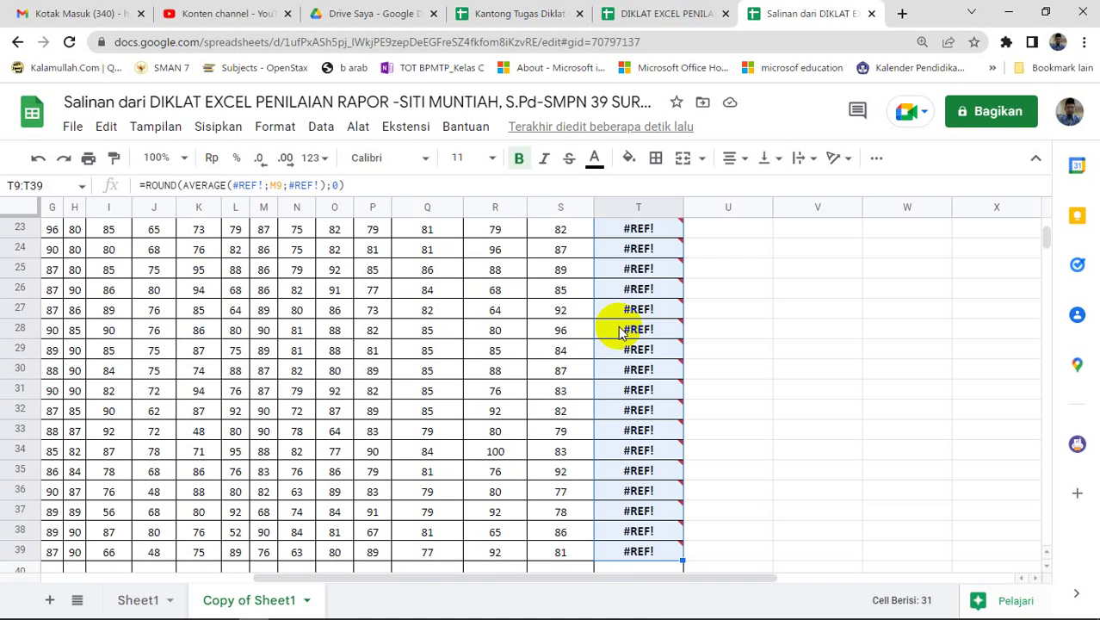
{"action": "key", "text": "Delete"}
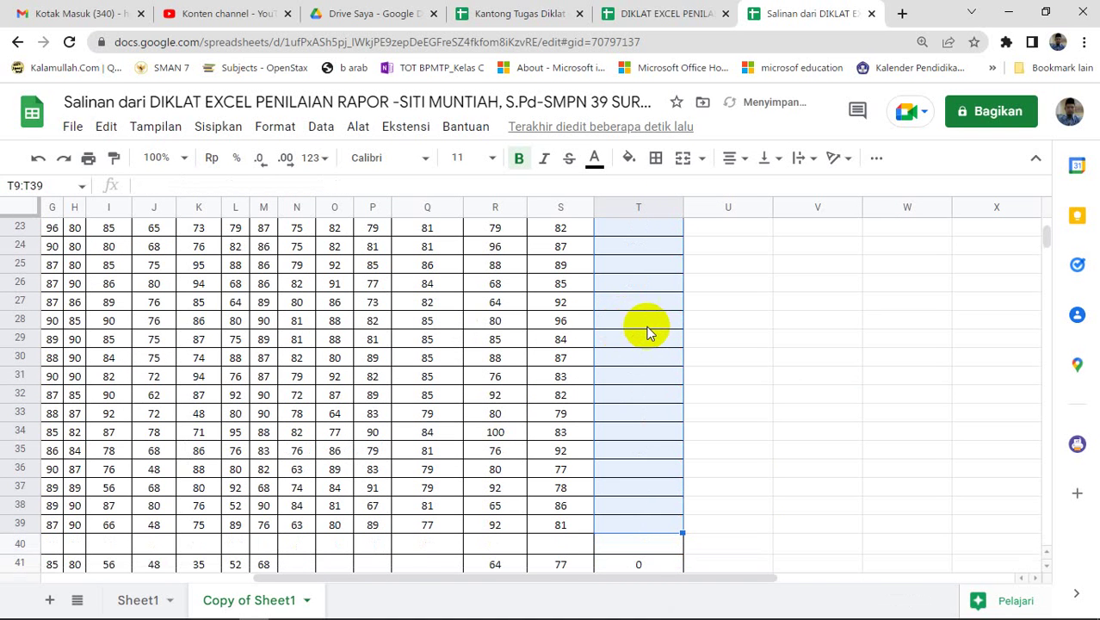
Start the RAPOR formula in T9 with =ROUND(50%*Q9 to weight the first student's Rata-rata NPH.
{"action": "scroll", "coordinate": [650, 327], "scroll_direction": "up", "scroll_amount": 5}
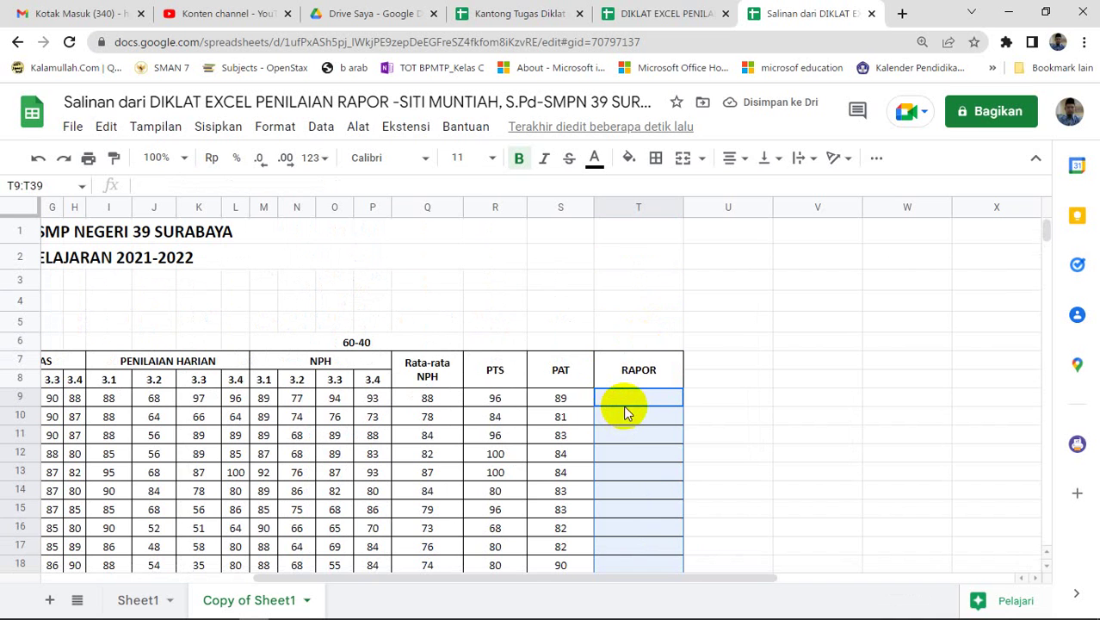
{"action": "left_click", "coordinate": [624, 402]}
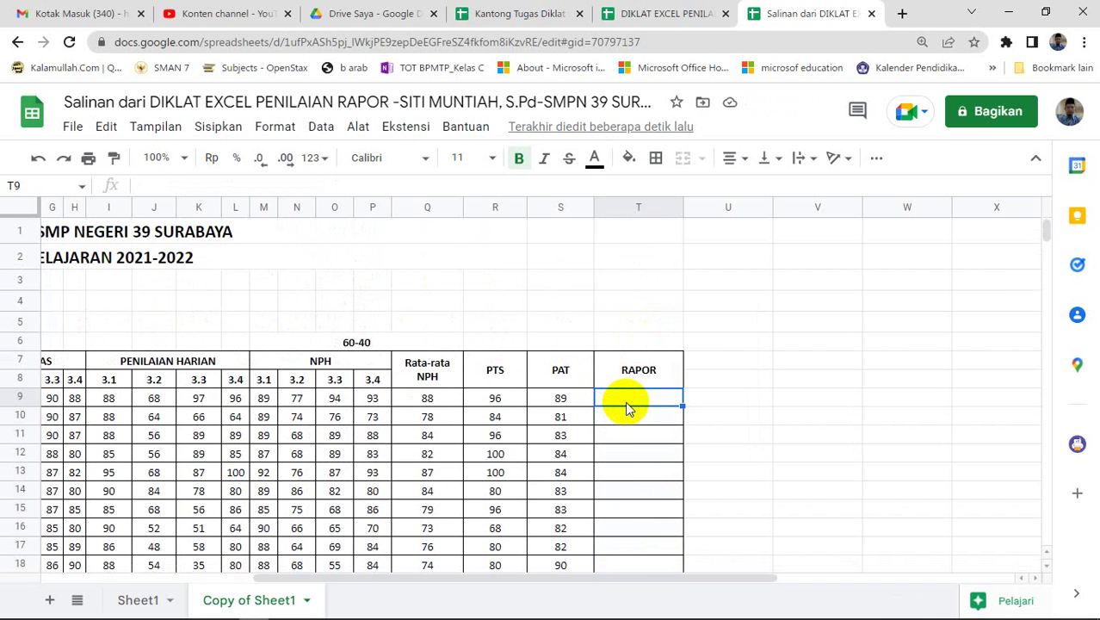
{"action": "type", "text": "="}
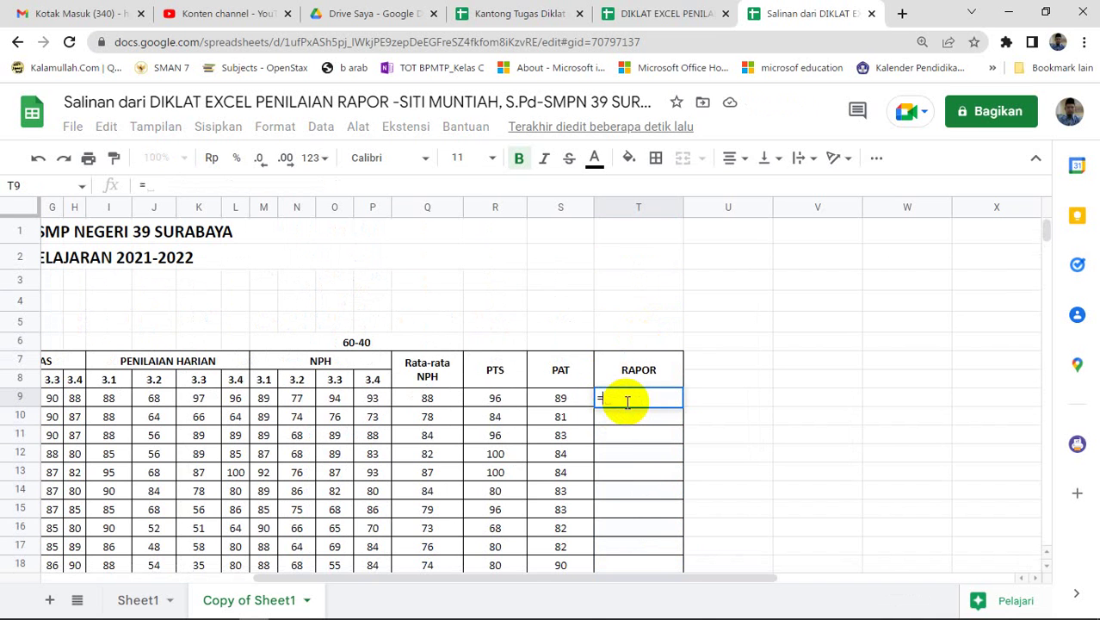
{"action": "type", "text": "ro"}
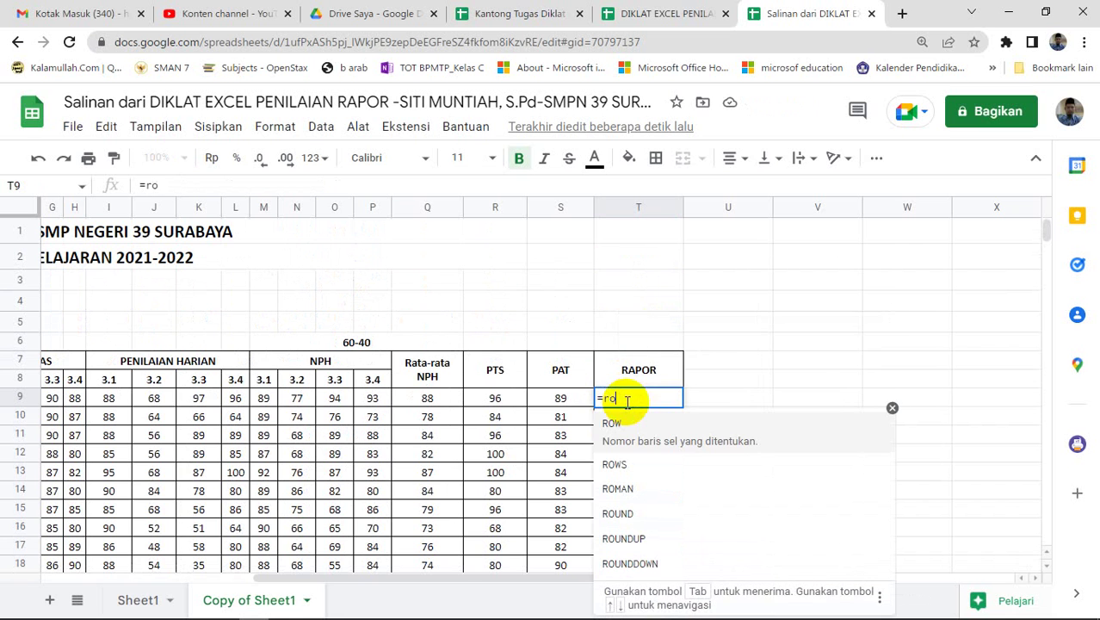
{"action": "left_click", "coordinate": [627, 512]}
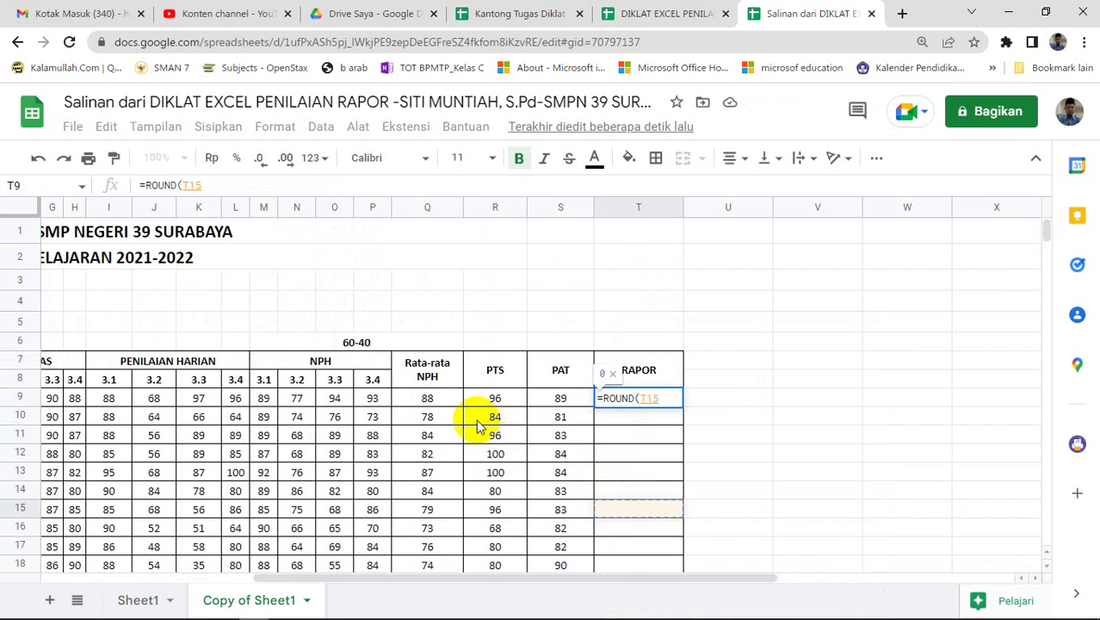
{"action": "key", "text": "BackSpace"}
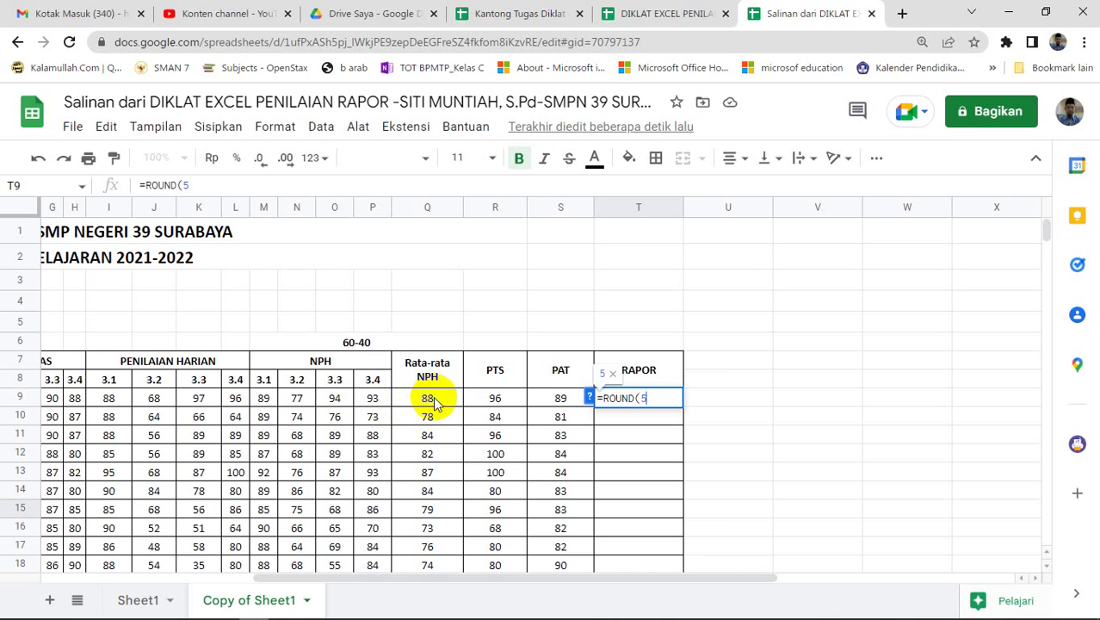
{"action": "type", "text": "50%"}
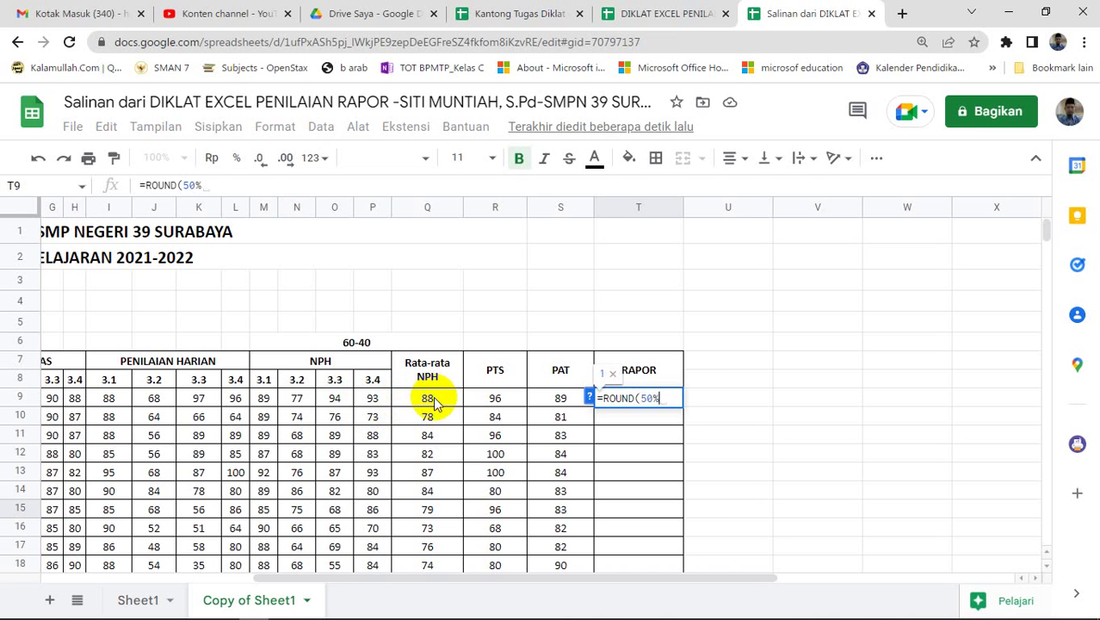
{"action": "type", "text": "*"}
{"action": "left_click", "coordinate": [435, 403]}
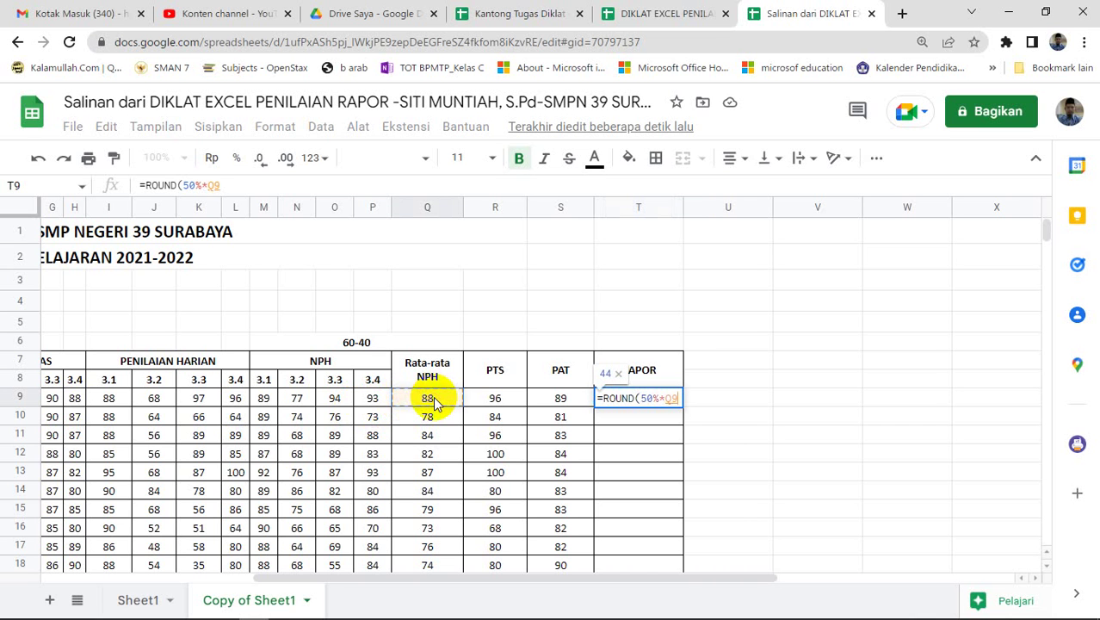
Extend the T9 formula with the 25% terms for PTS (R9) and PAT (S9).
{"action": "type", "text": "+"}
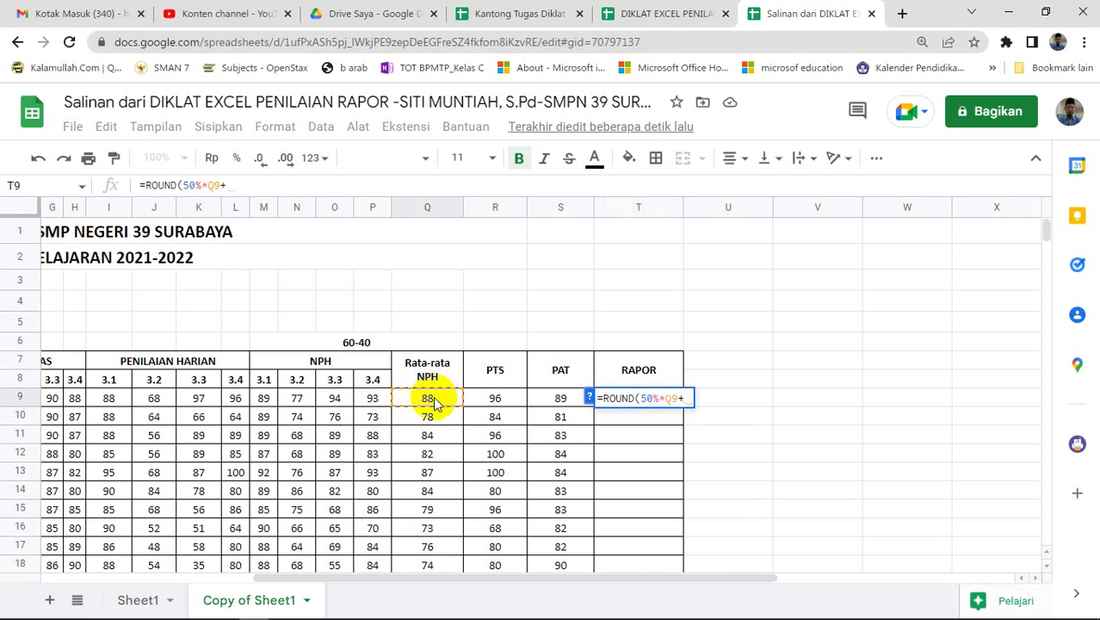
{"action": "type", "text": "25"}
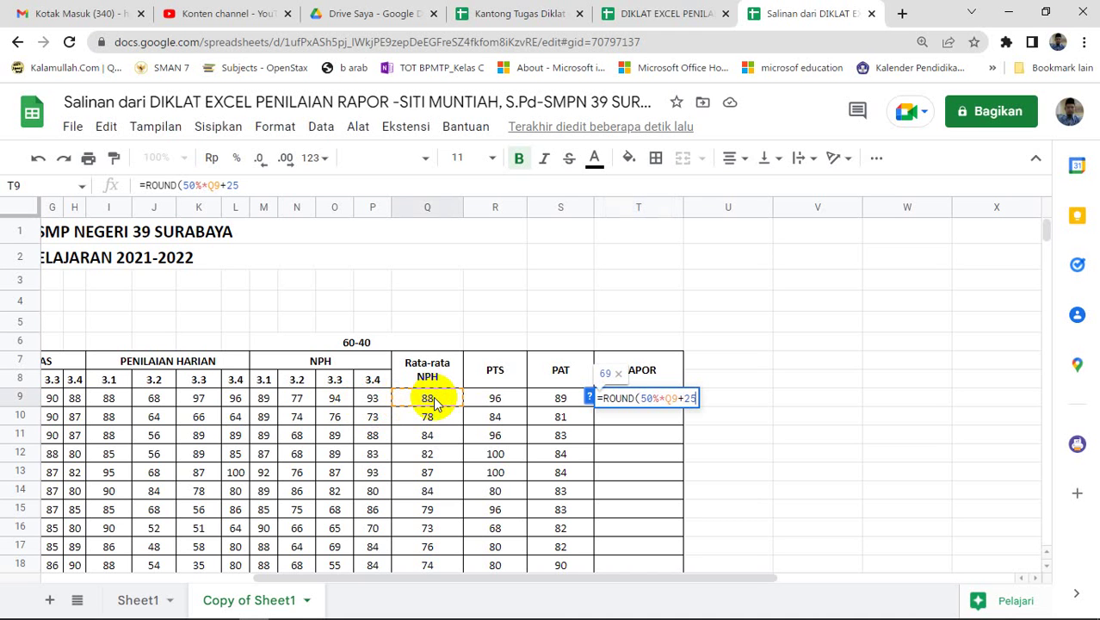
{"action": "type", "text": "%"}
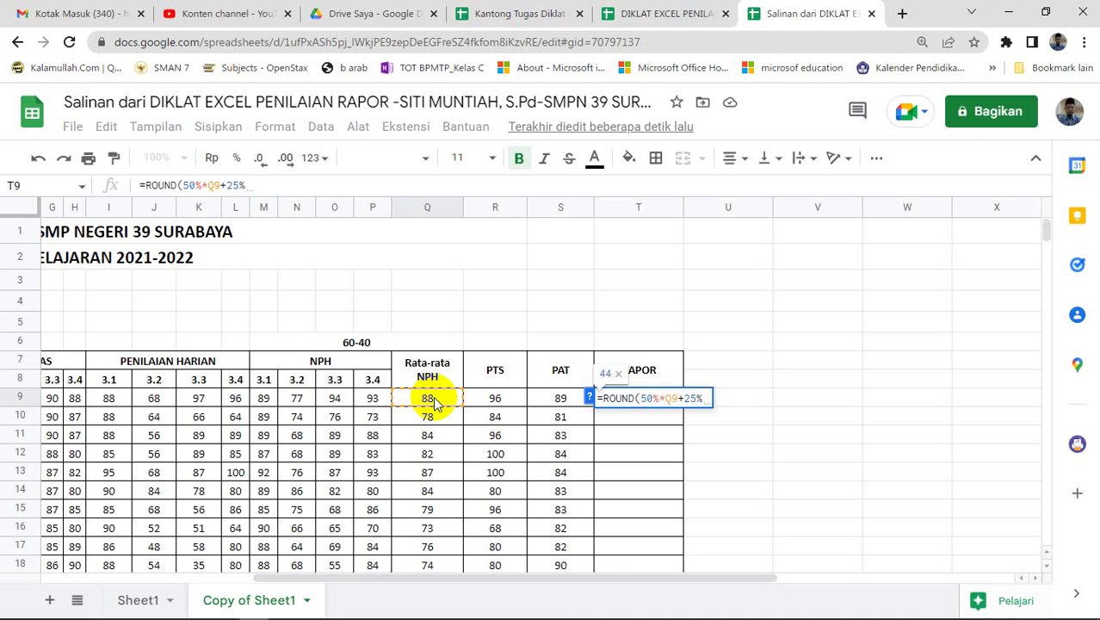
{"action": "left_click", "coordinate": [482, 405]}
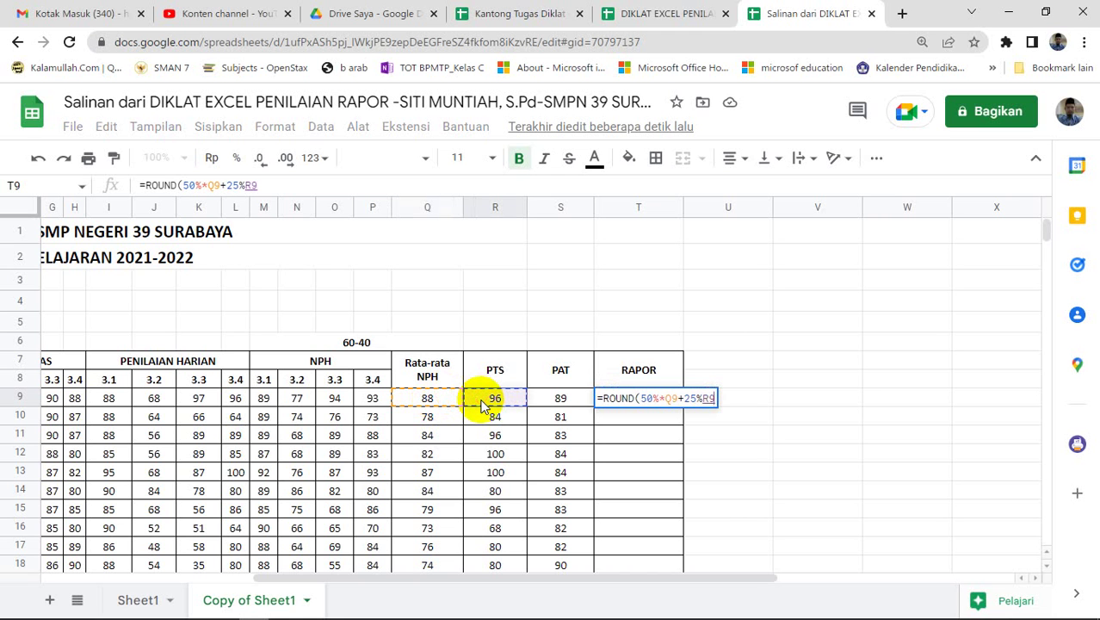
{"action": "type", "text": "+2"}
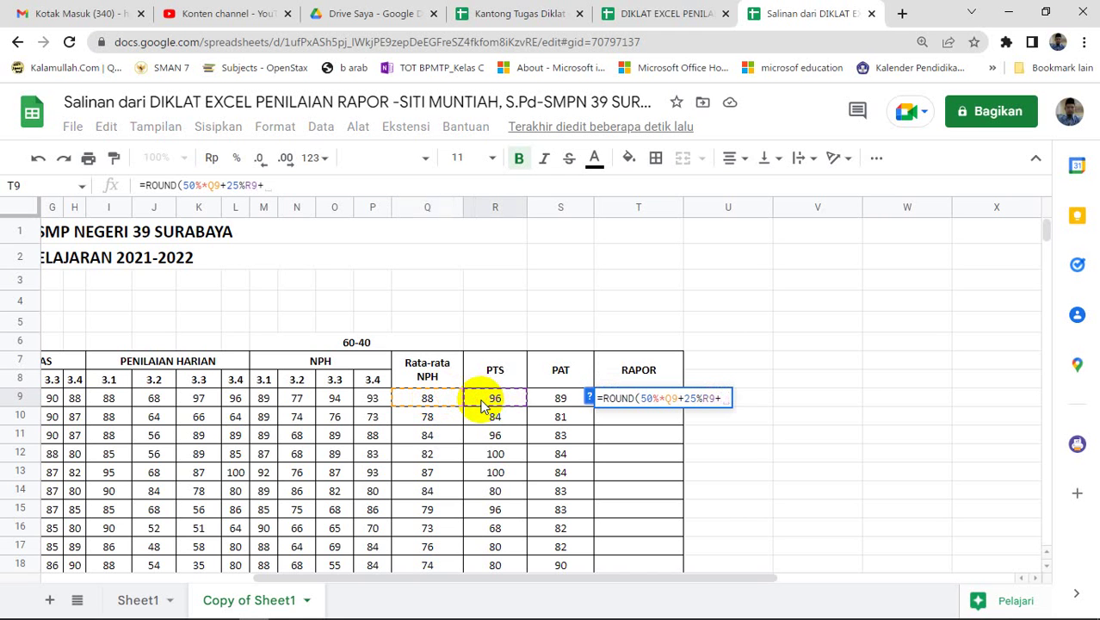
{"action": "type", "text": "5%"}
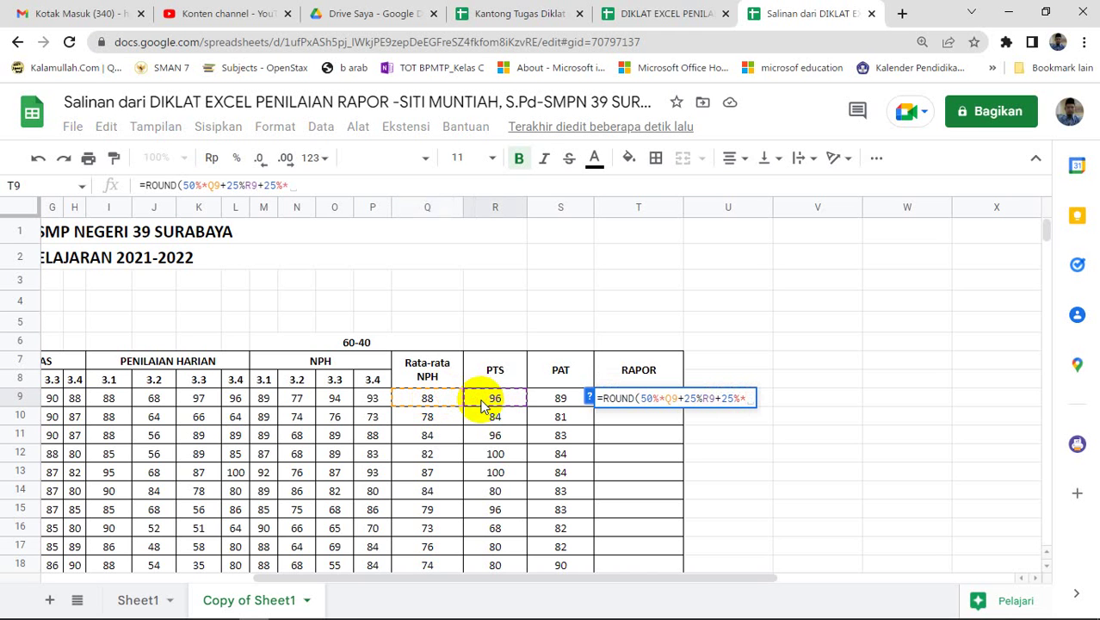
{"action": "type", "text": "*"}
{"action": "left_click", "coordinate": [561, 399]}
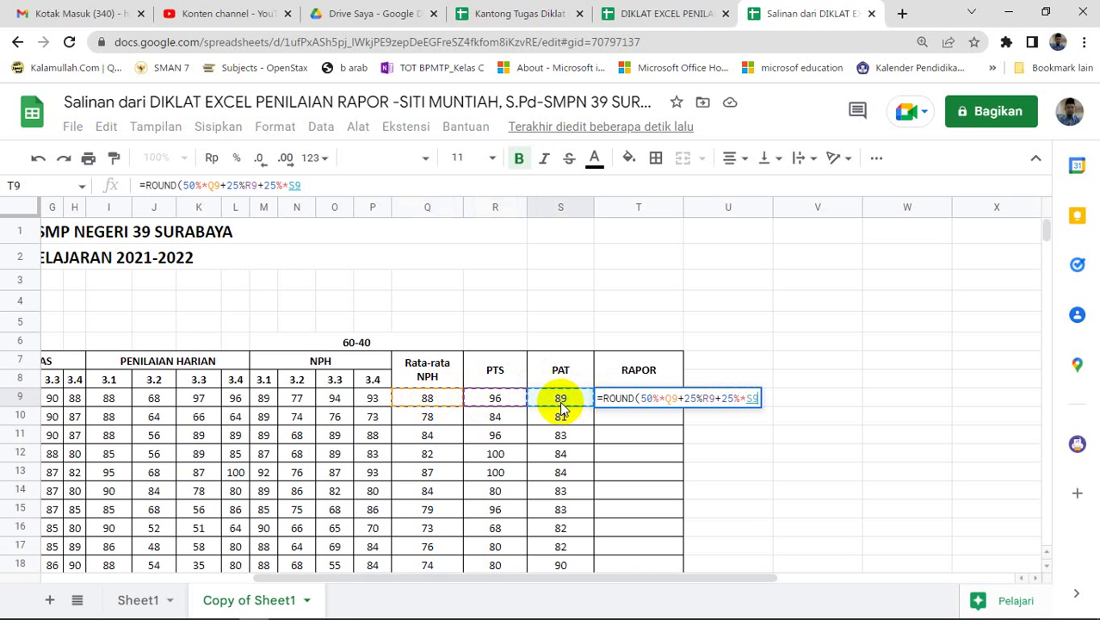
Insert the missing multiplication sign to complete T9 as =ROUND(50%*Q9+25%*R9+25%*S9;0), and fill it down the RAPOR column.
{"action": "left_click", "coordinate": [704, 399]}
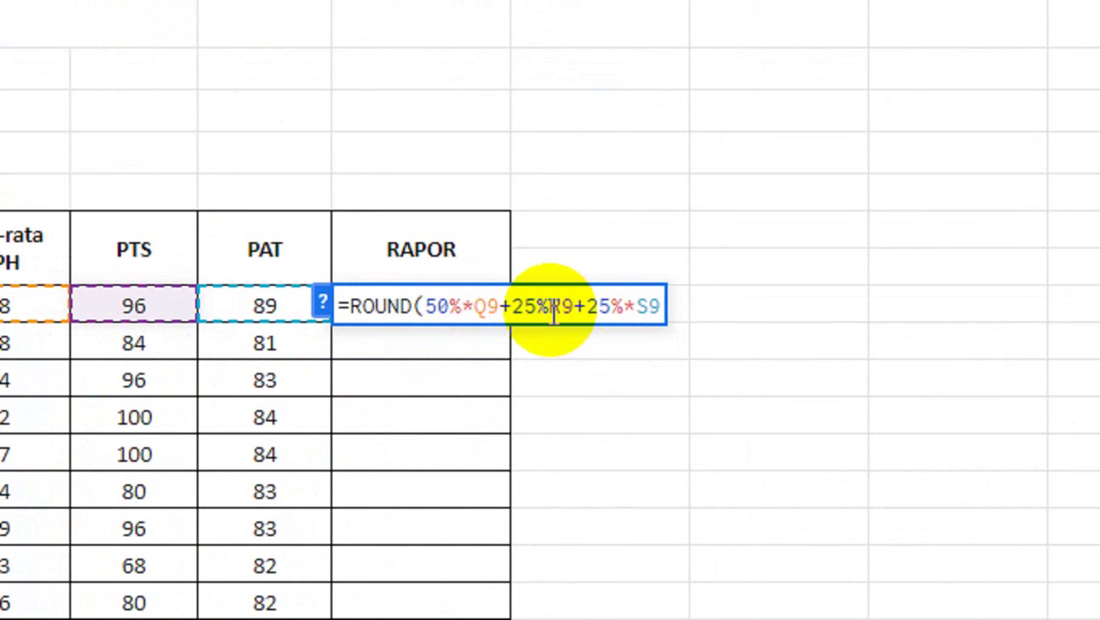
{"action": "type", "text": "*"}
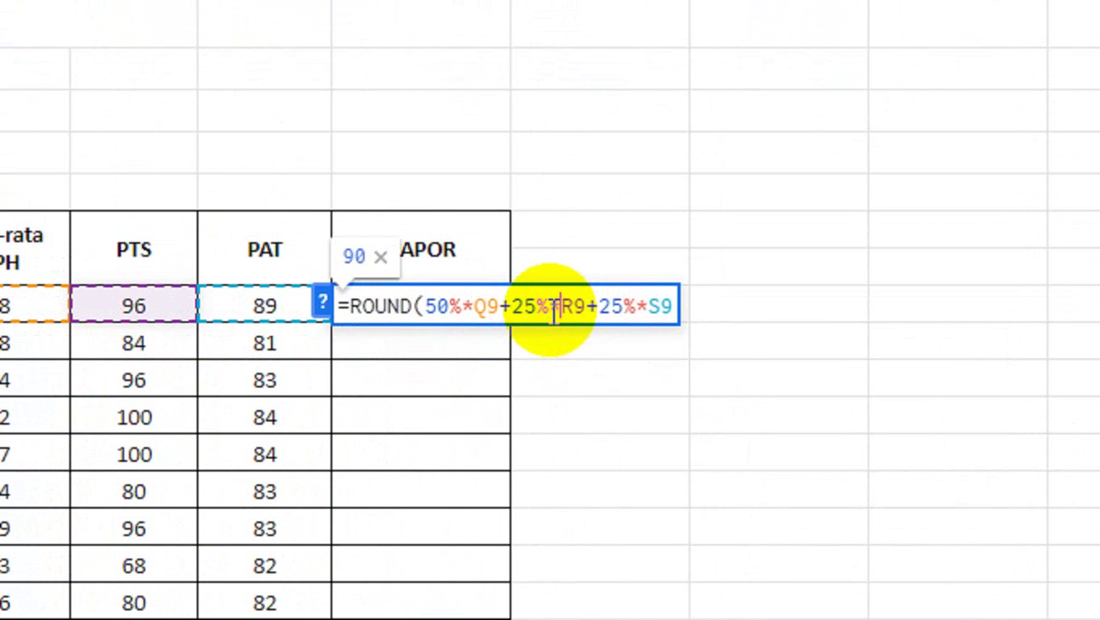
{"action": "left_click", "coordinate": [667, 310]}
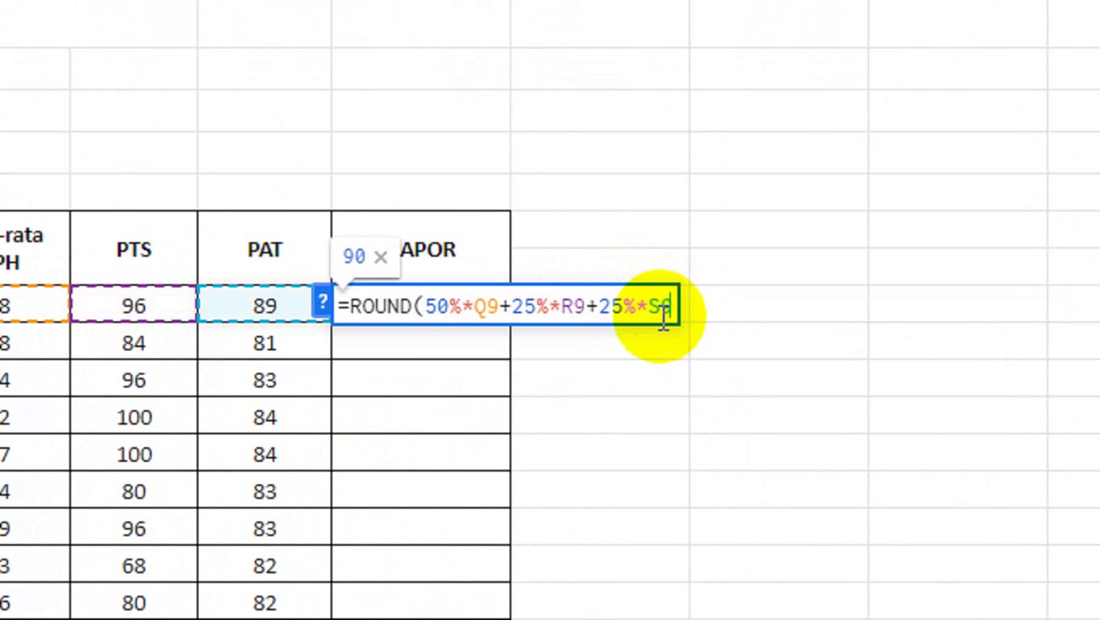
{"action": "type", "text": ";0"}
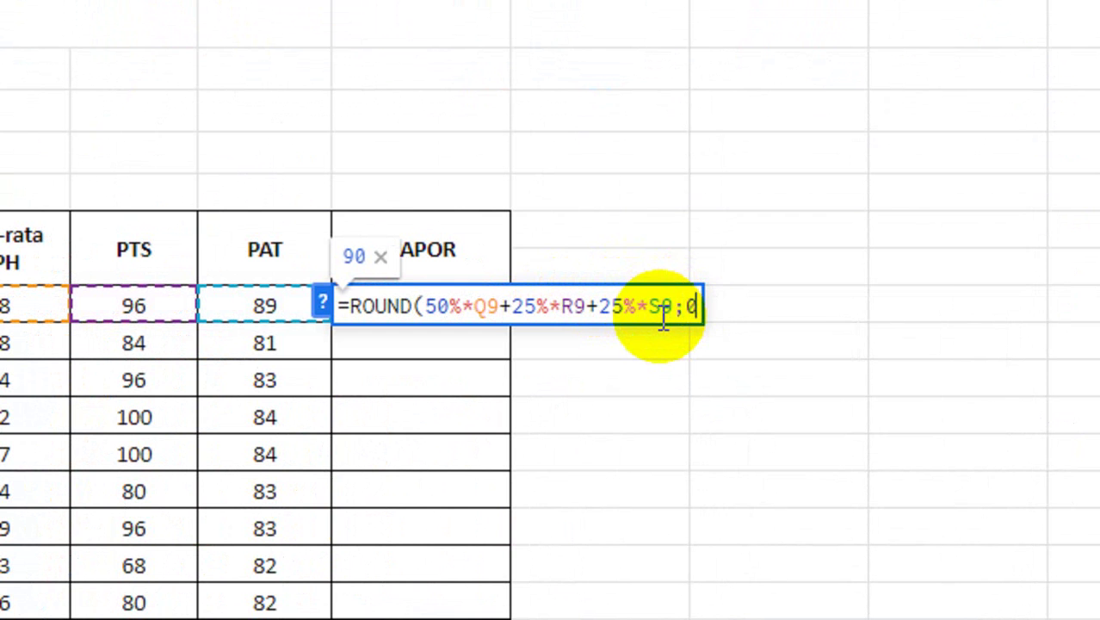
{"action": "type", "text": ")"}
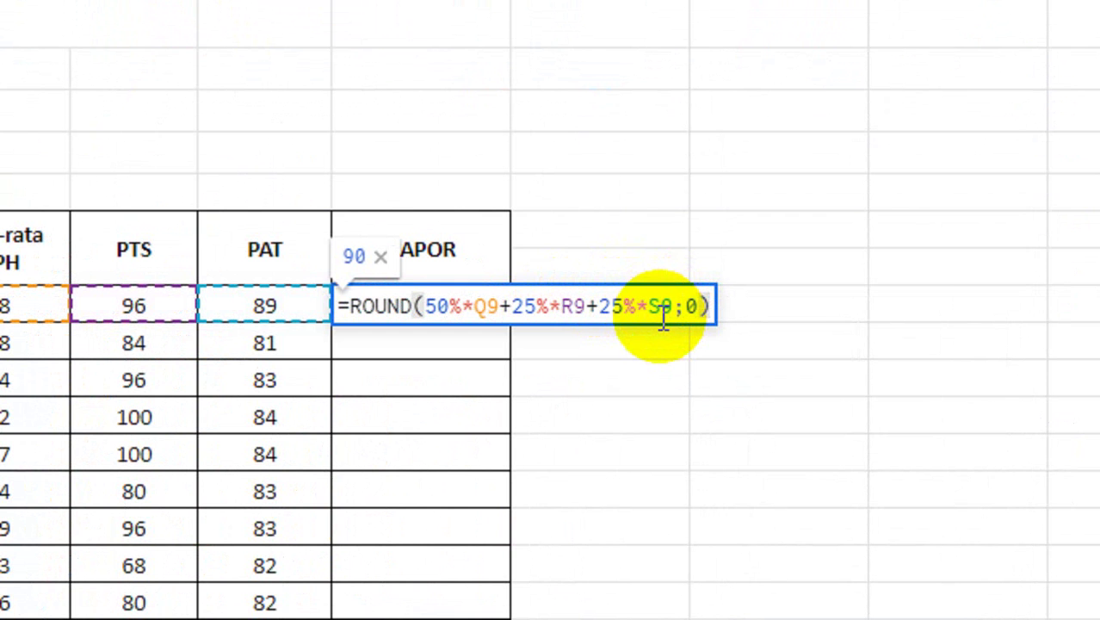
{"action": "key", "text": "Return"}
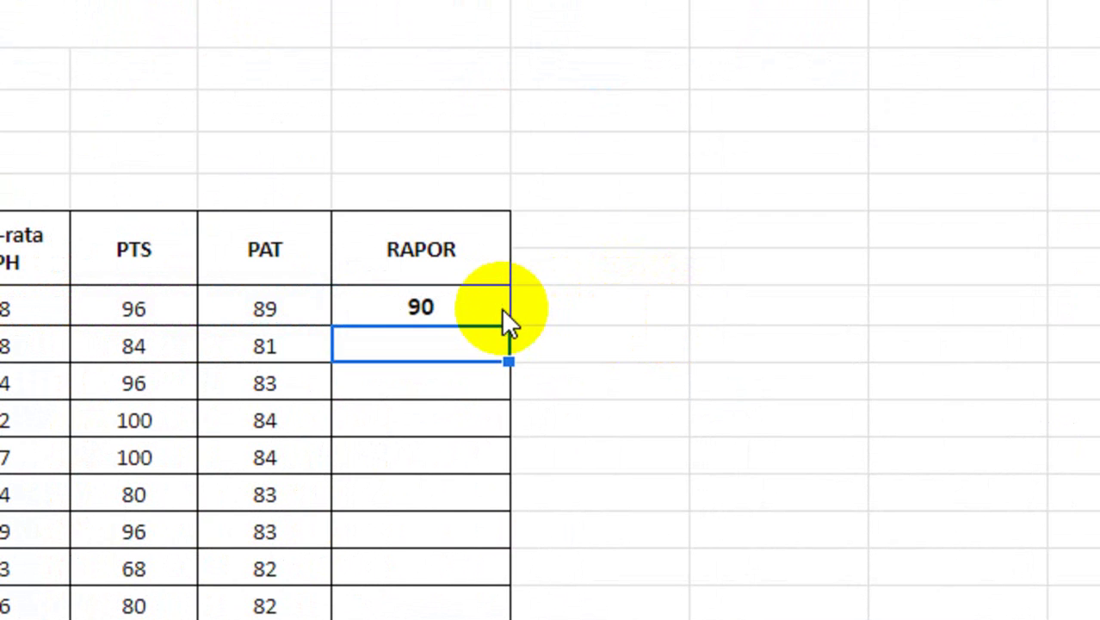
{"action": "left_click", "coordinate": [500, 308]}
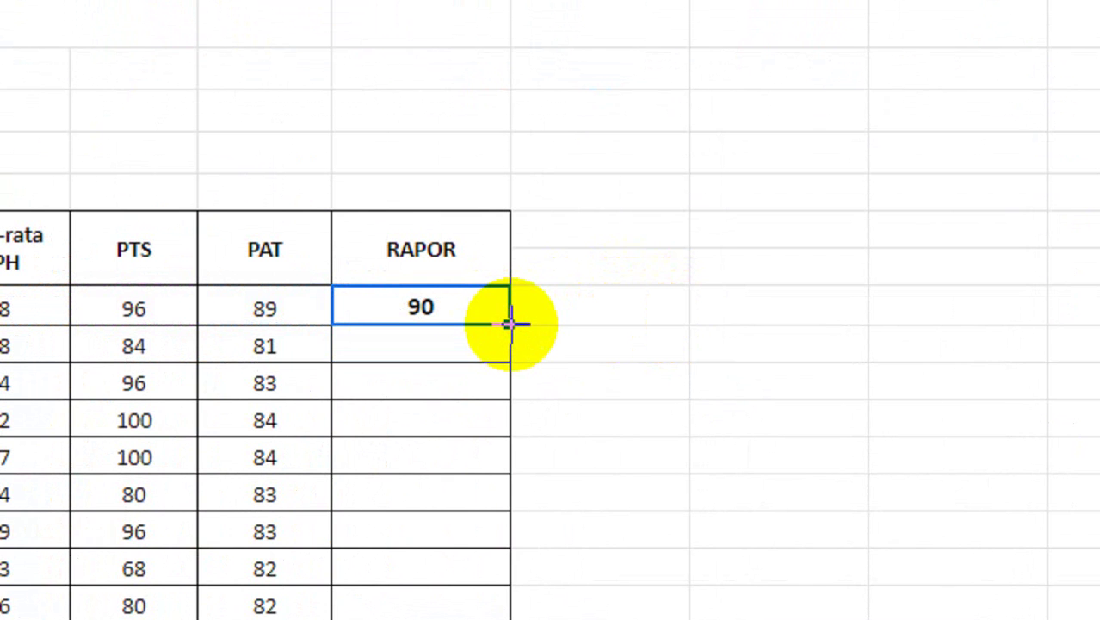
{"action": "double_click", "coordinate": [510, 324]}
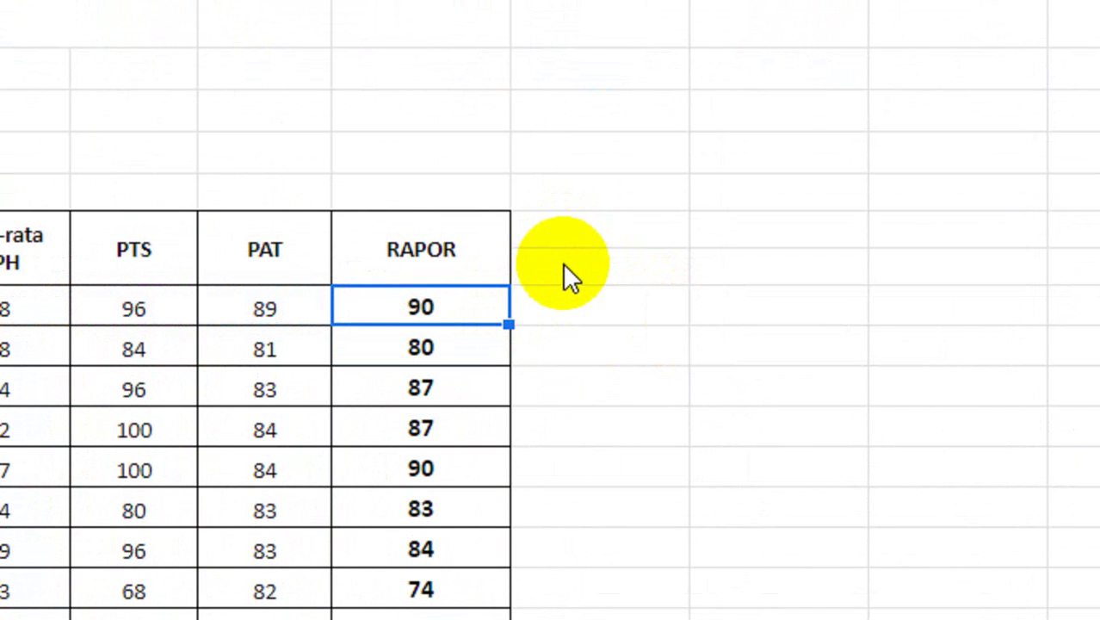
Merge U7:U8 beside the RAPOR heading and enter the column heading Status.
{"action": "left_click", "coordinate": [565, 234]}
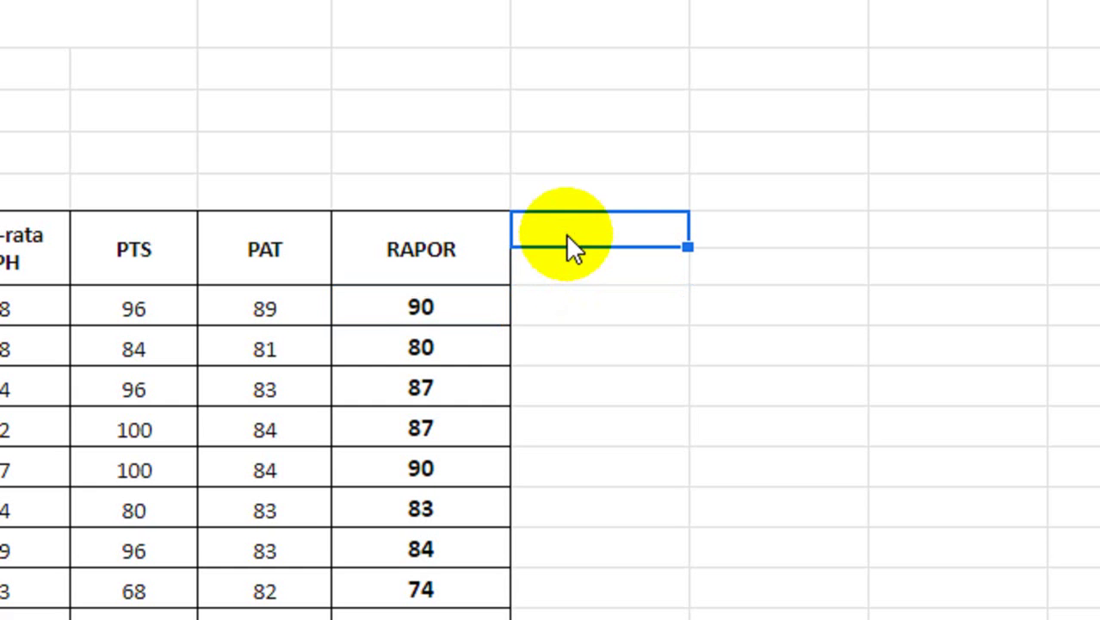
{"action": "left_click", "coordinate": [575, 267], "text": "shift"}
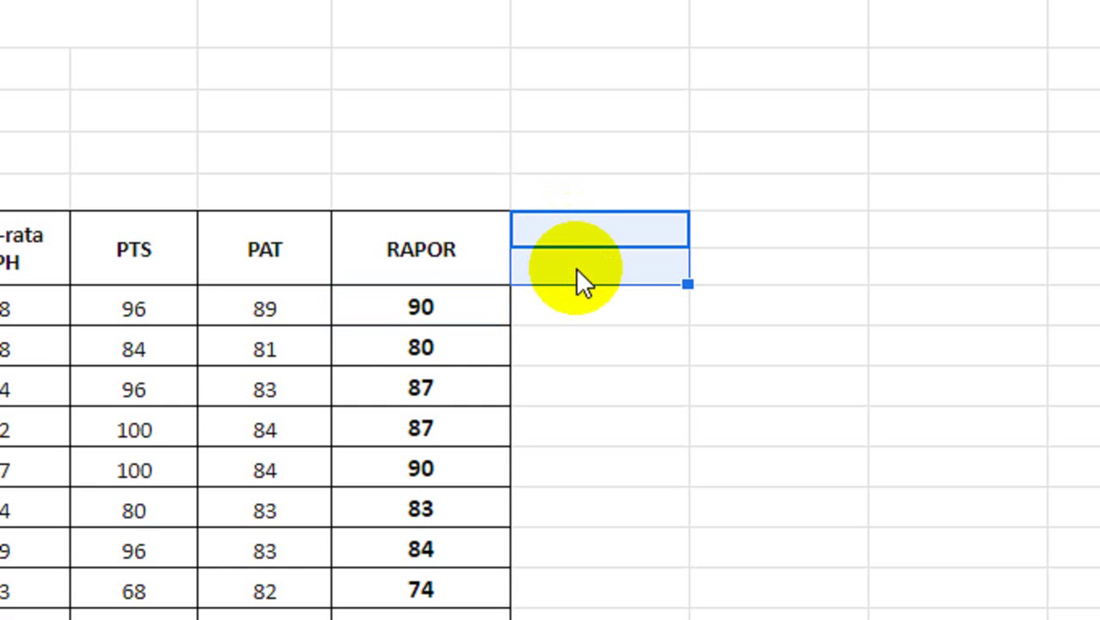
{"action": "left_click", "coordinate": [513, 129]}
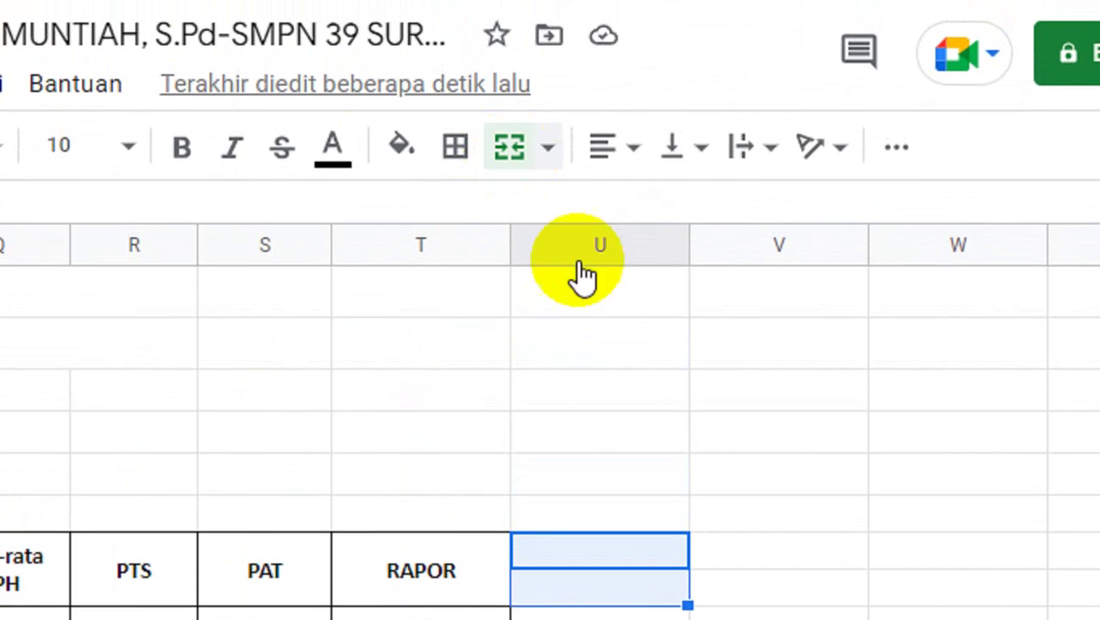
{"action": "left_click", "coordinate": [565, 544]}
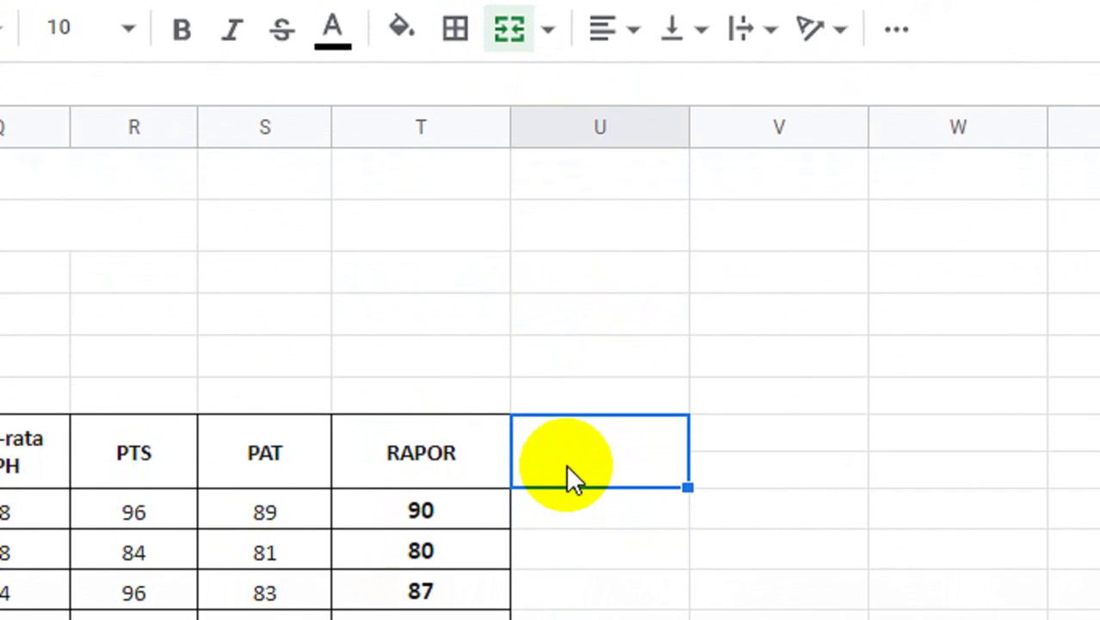
{"action": "type", "text": "Stat"}
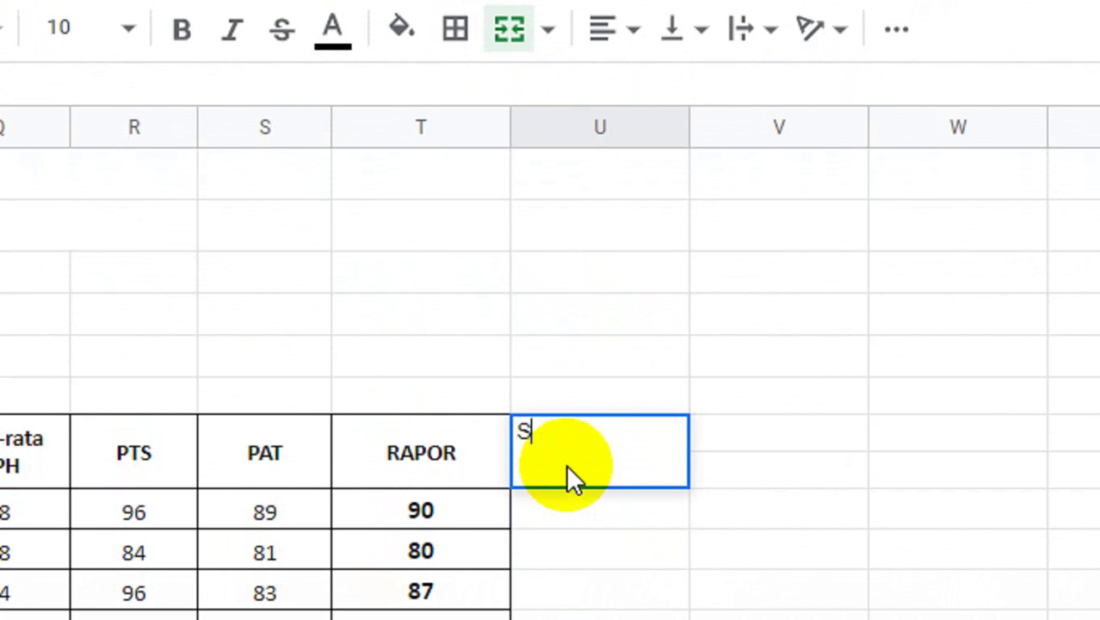
{"action": "type", "text": "us"}
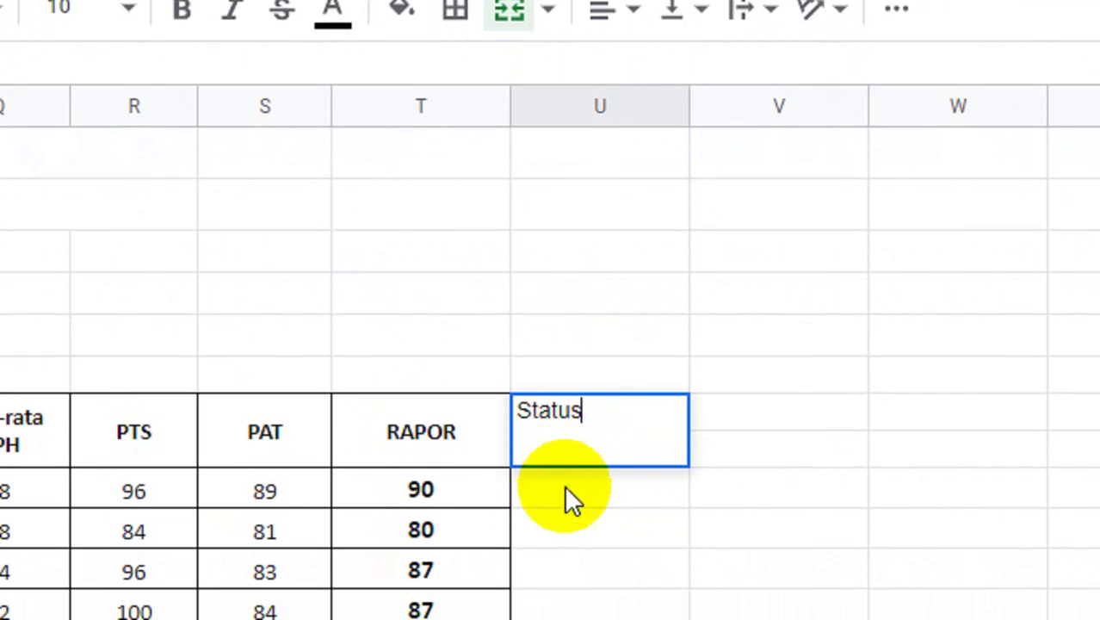
{"action": "key", "text": "Return"}
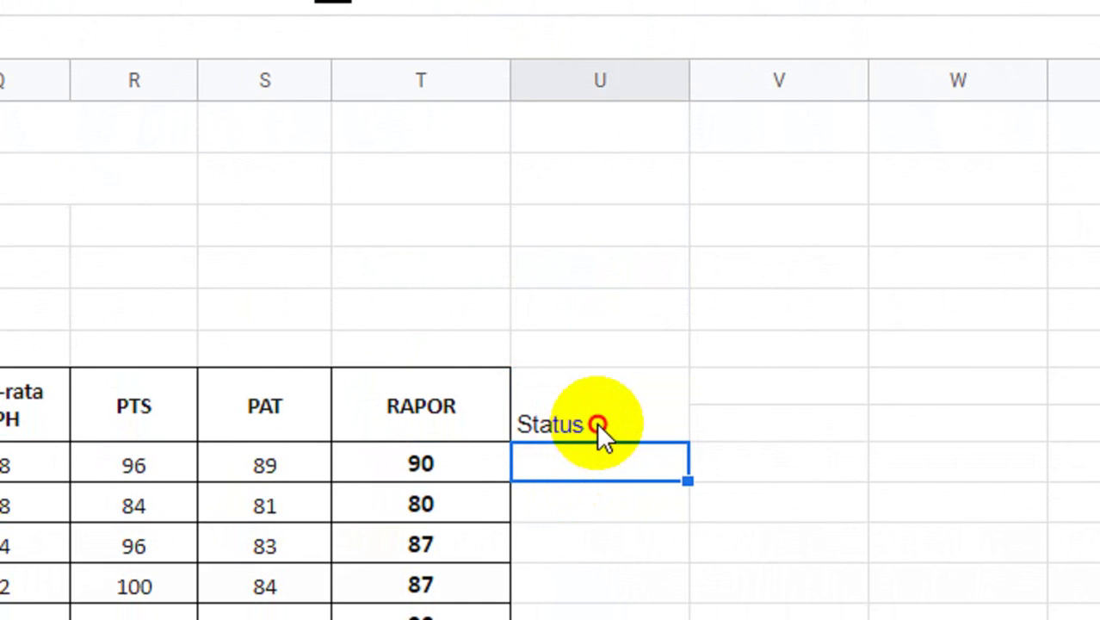
Center the Status heading horizontally and vertically in its merged cell.
{"action": "left_click", "coordinate": [596, 421]}
{"action": "left_click", "coordinate": [630, 133]}
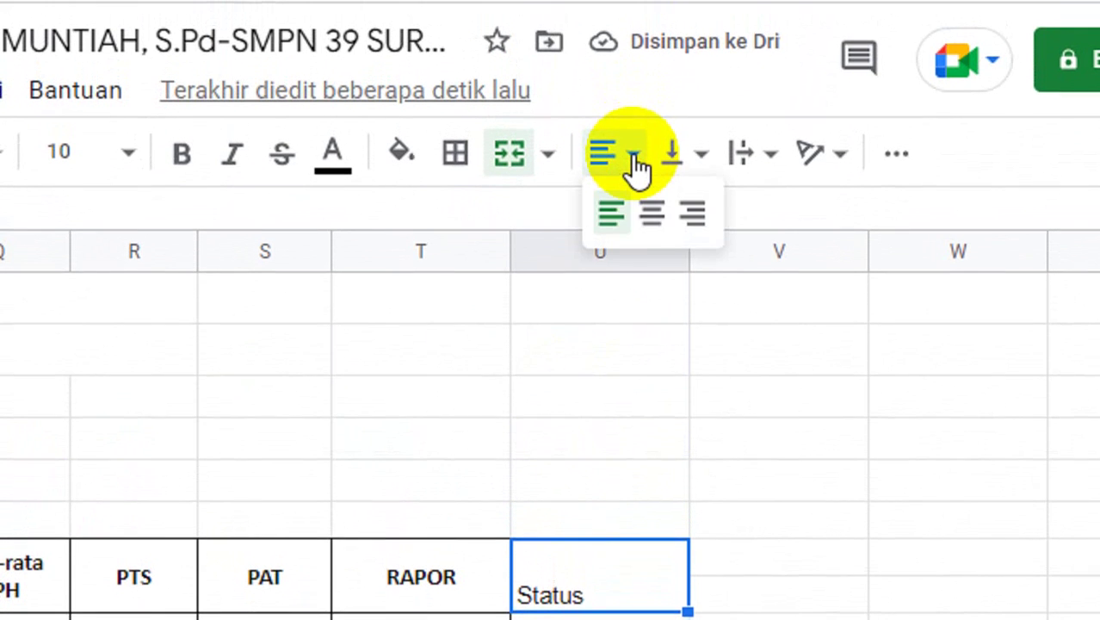
{"action": "left_click", "coordinate": [653, 215]}
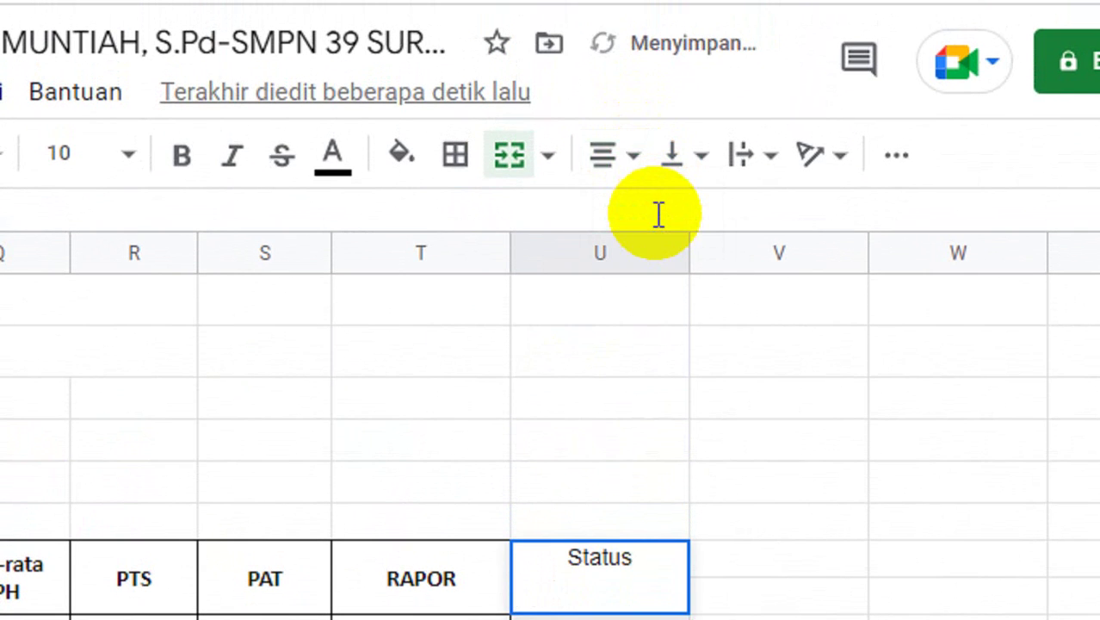
{"action": "left_click", "coordinate": [702, 171]}
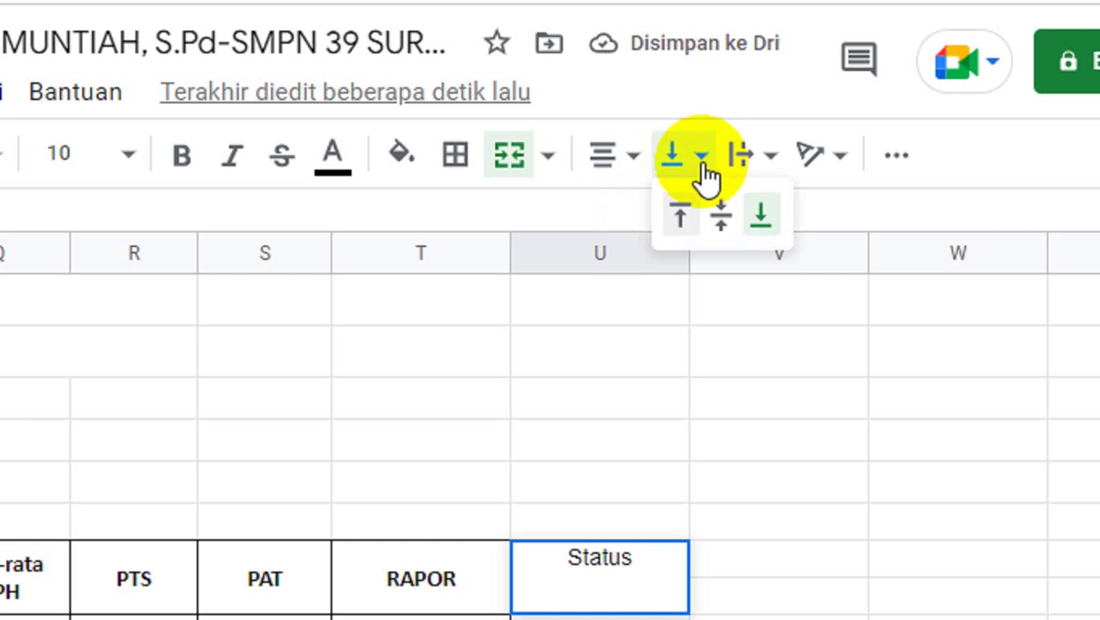
{"action": "left_click", "coordinate": [722, 215]}
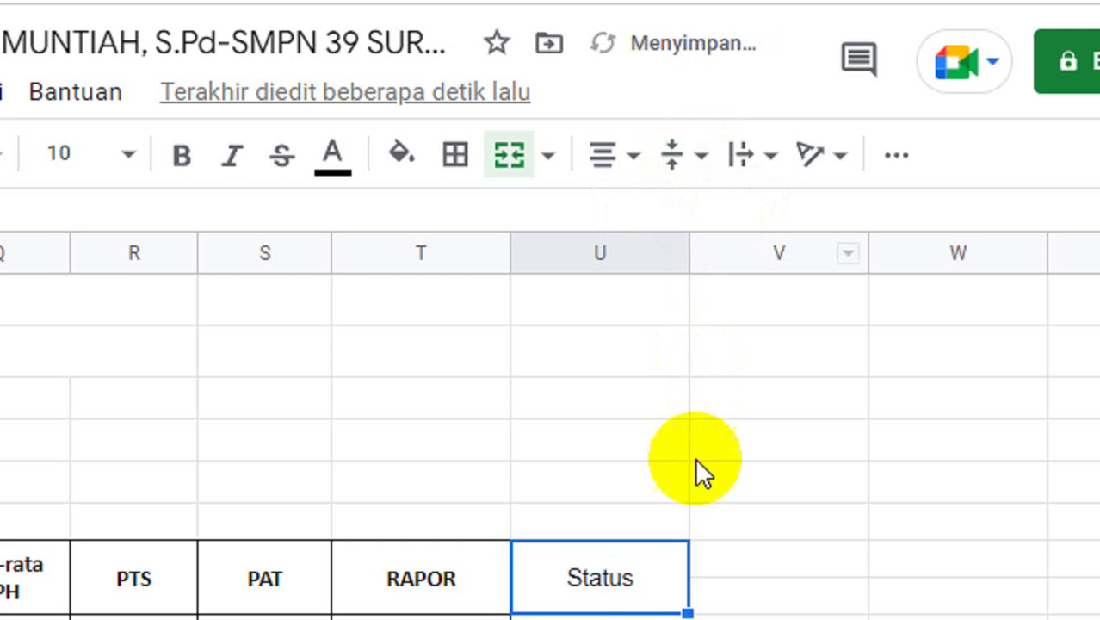
{"action": "left_click", "coordinate": [637, 478]}
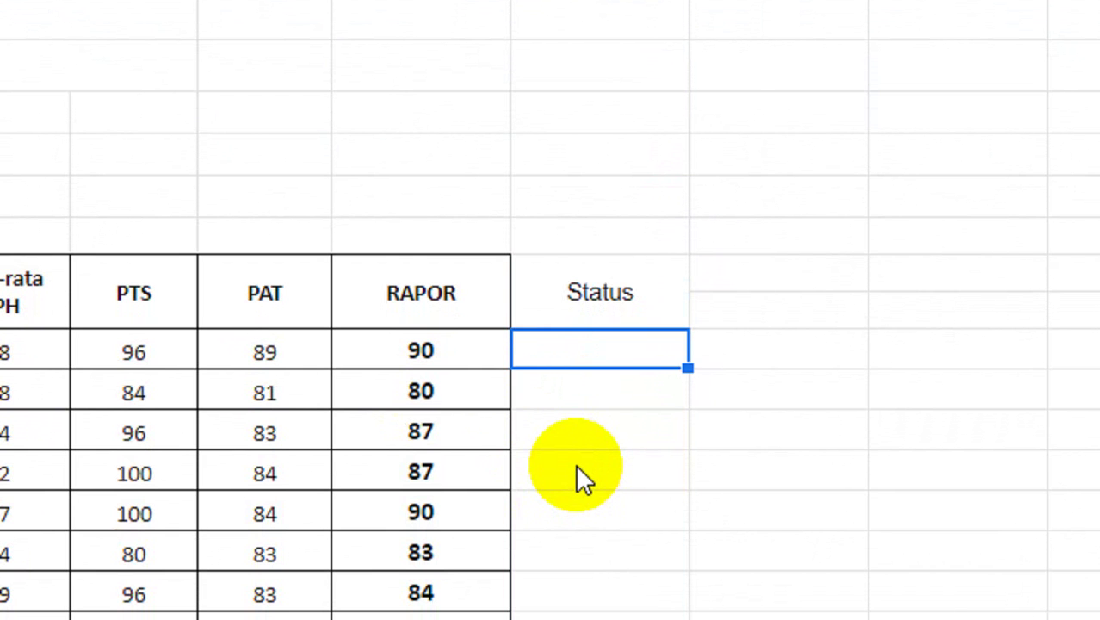
Enter the formula =if(T9<75;"Tidak Tuntas";"Tuntas") in U9, the first cell of the Status column.
{"action": "type", "text": "=if"}
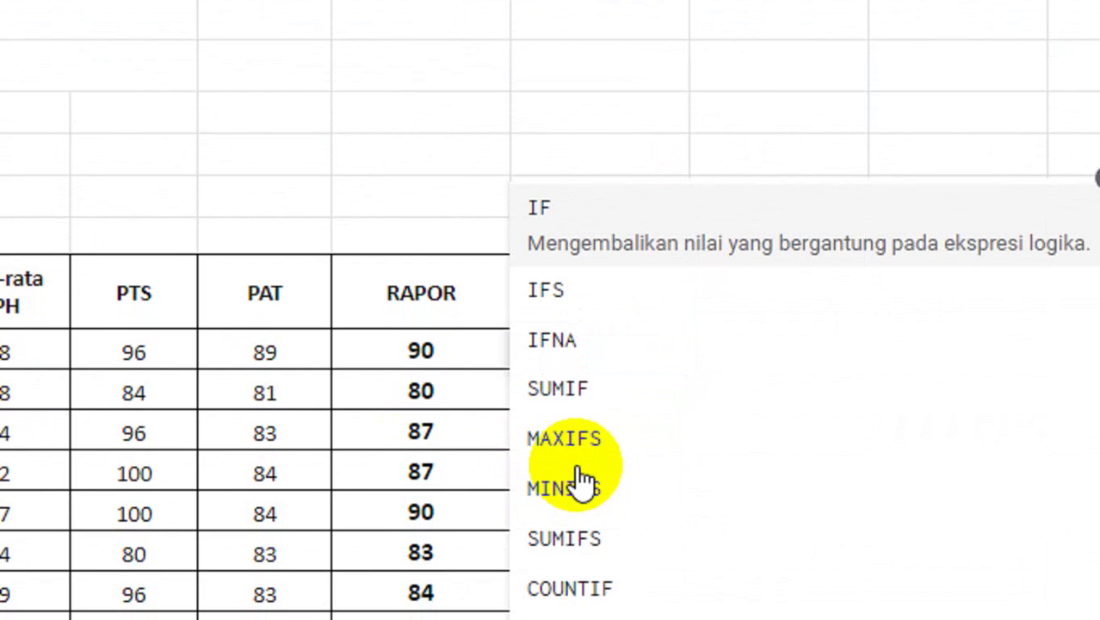
{"action": "type", "text": "("}
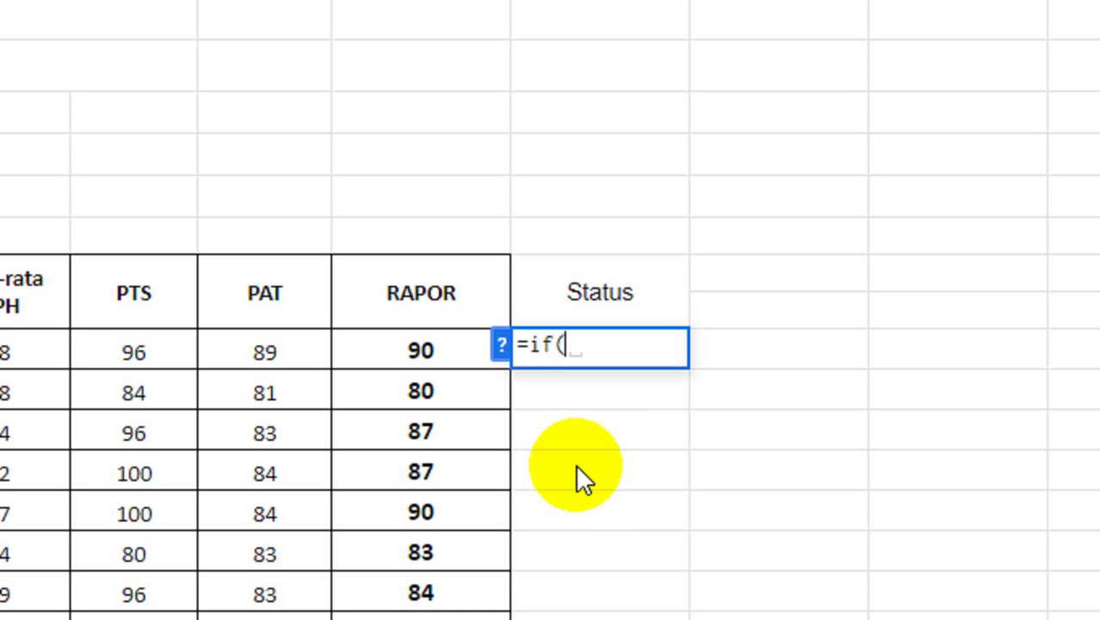
{"action": "type", "text": "t"}
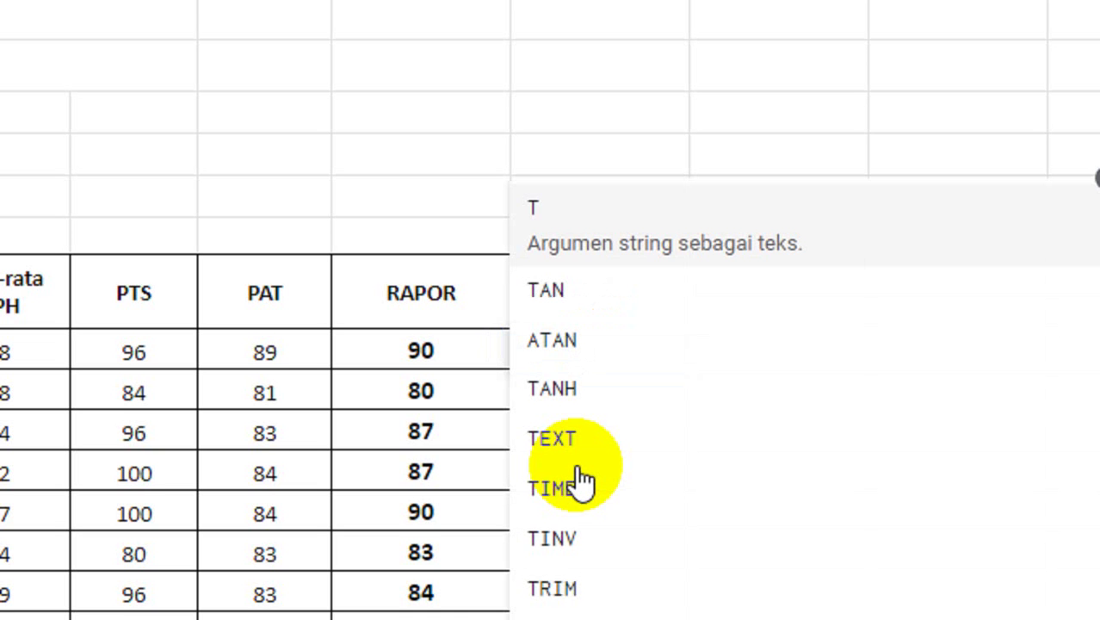
{"action": "type", "text": "9"}
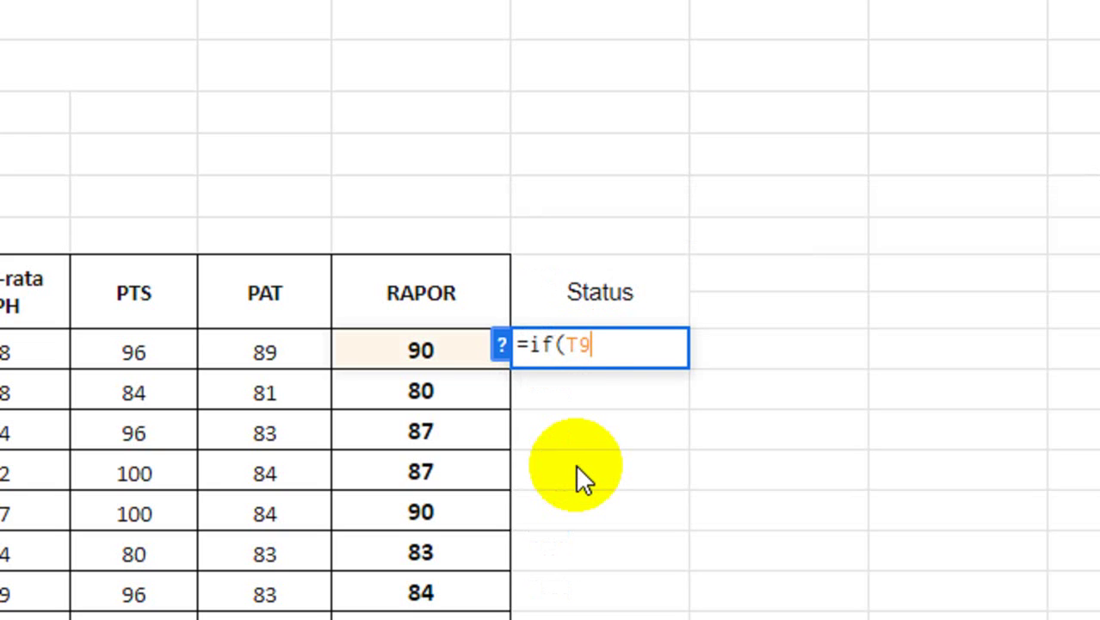
{"action": "type", "text": "<75"}
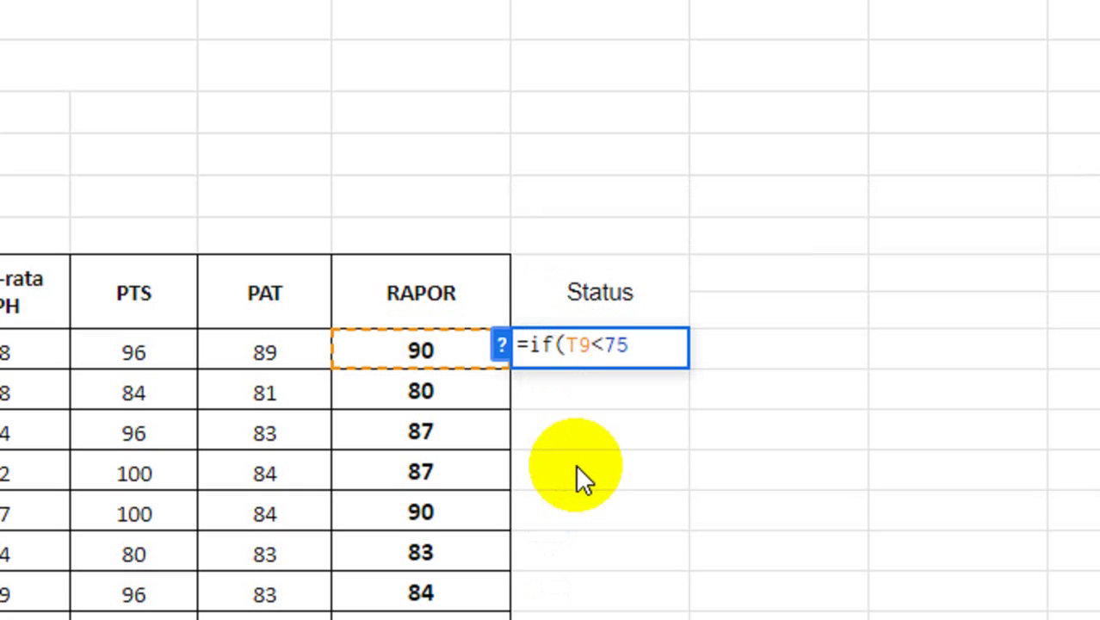
{"action": "type", "text": "; "}
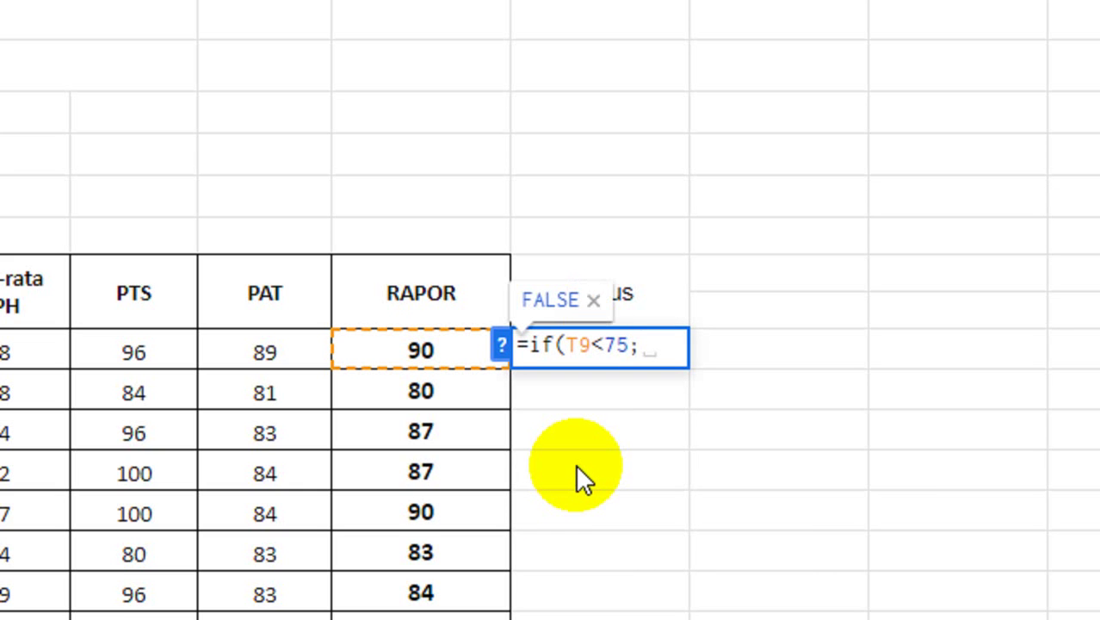
{"action": "type", "text": "\"Tidak "}
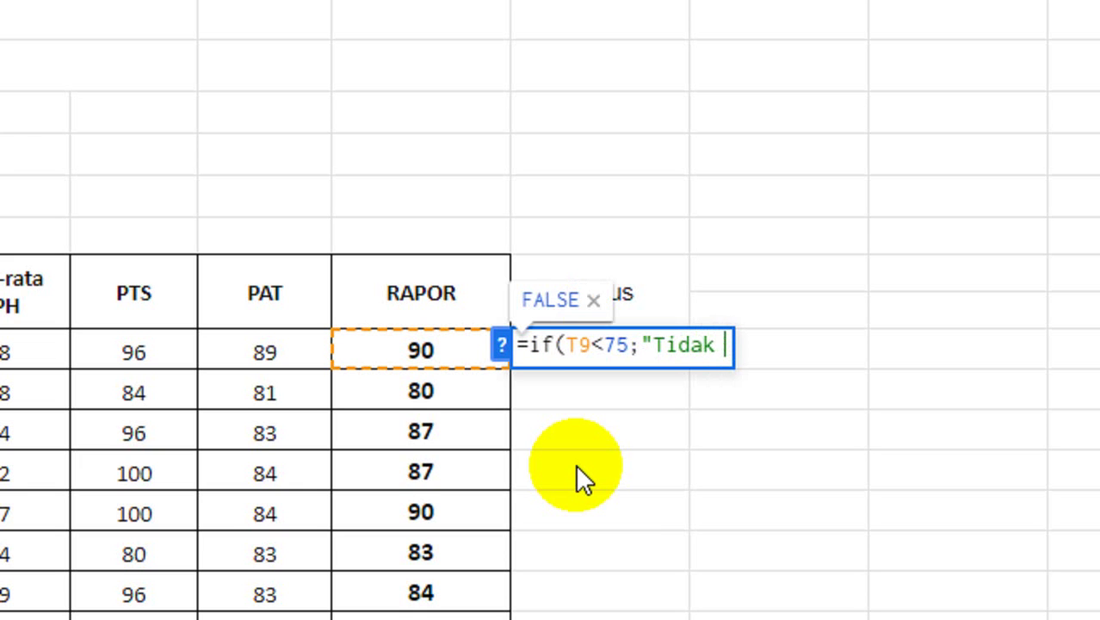
{"action": "type", "text": "Tuntas"}
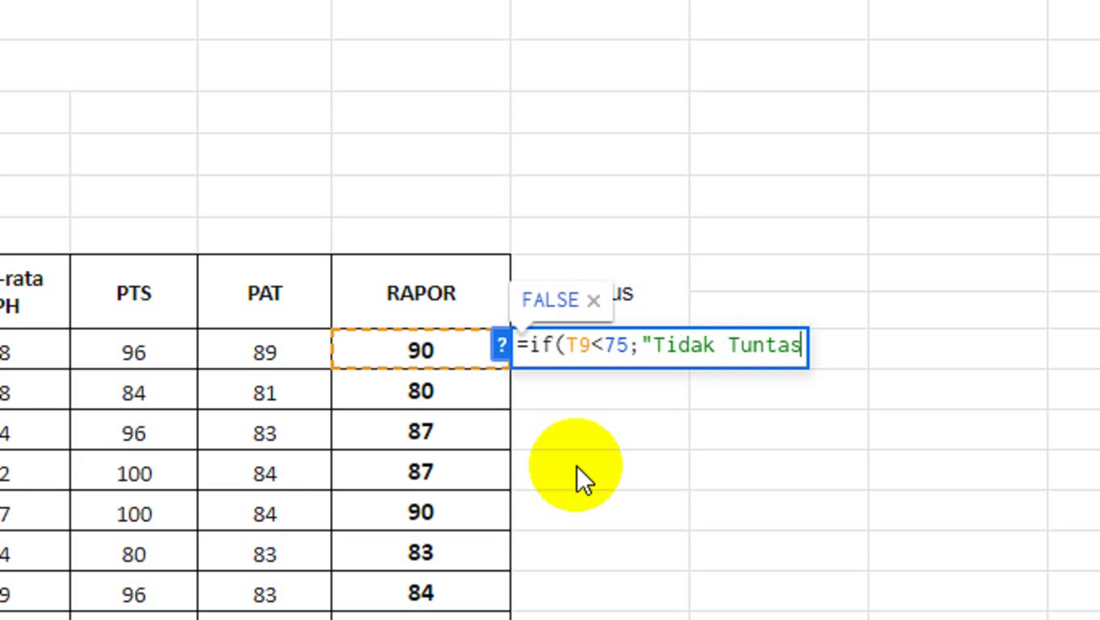
{"action": "type", "text": "\""}
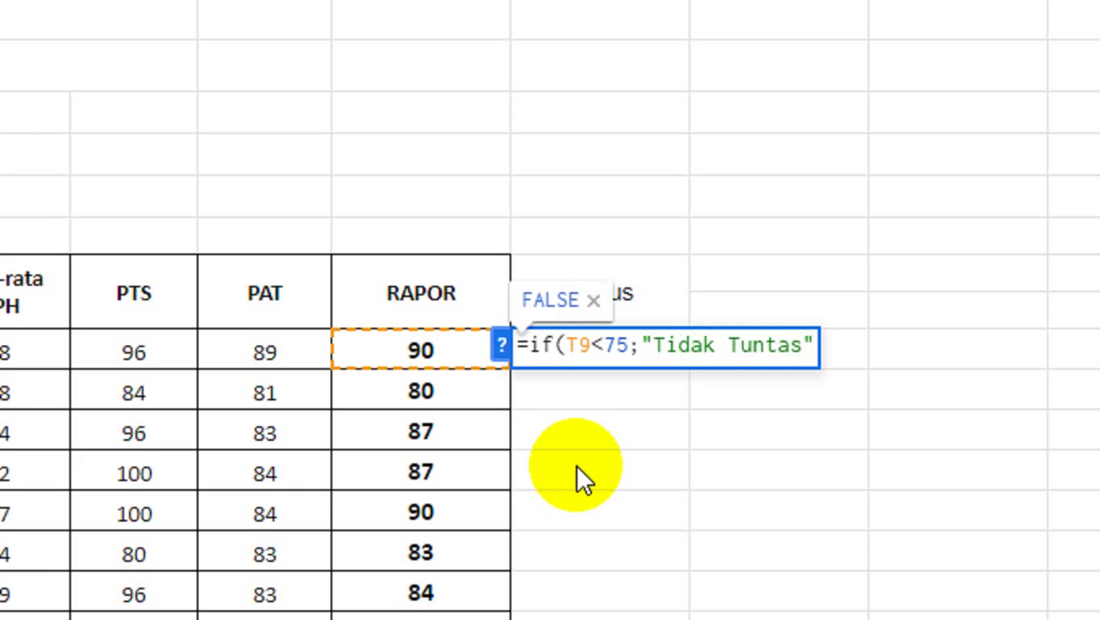
{"action": "type", "text": ";"}
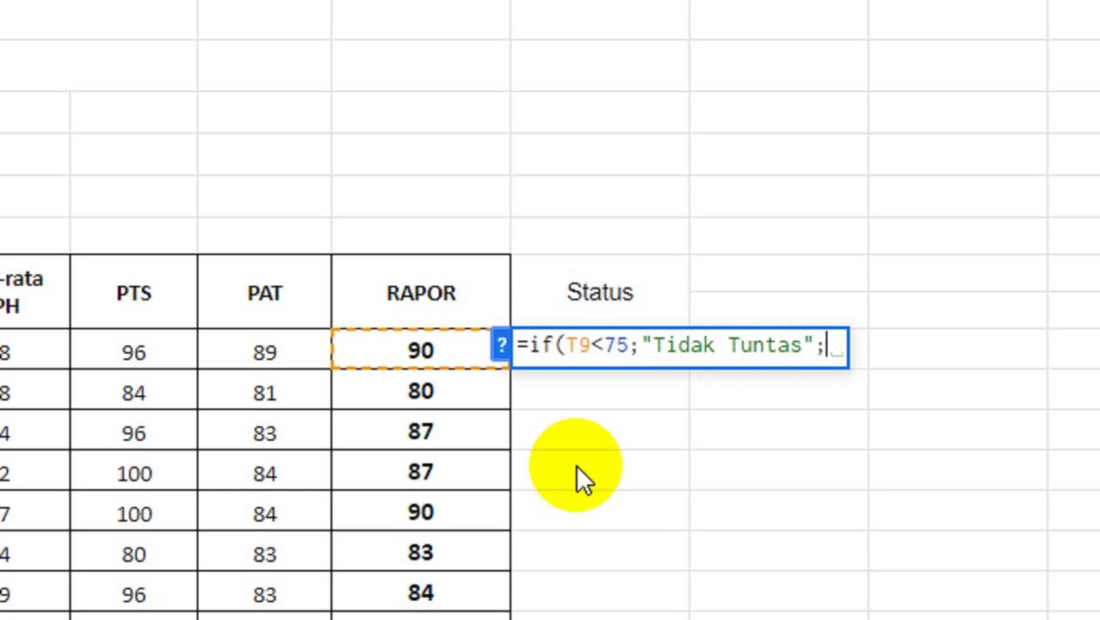
{"action": "type", "text": "\"Tunt"}
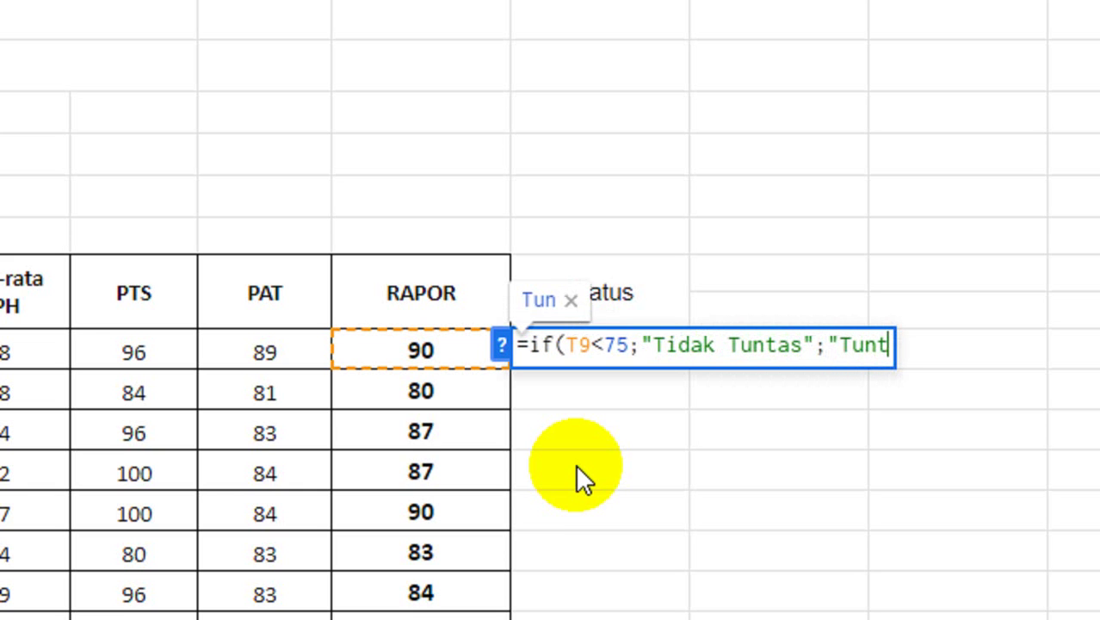
{"action": "type", "text": "as\")"}
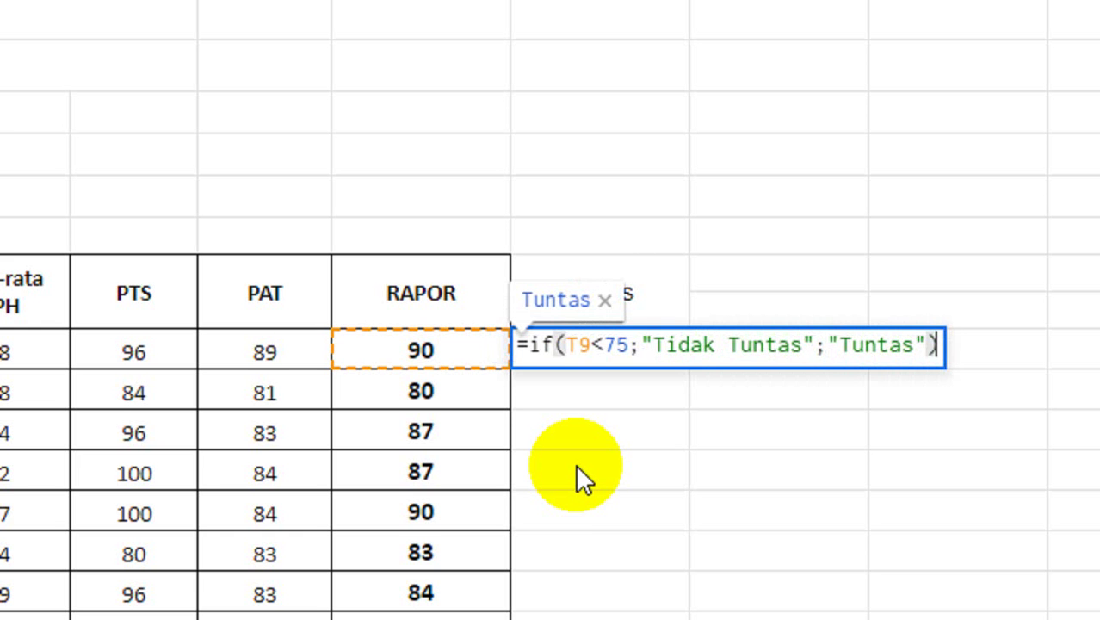
{"action": "key", "text": "Return"}
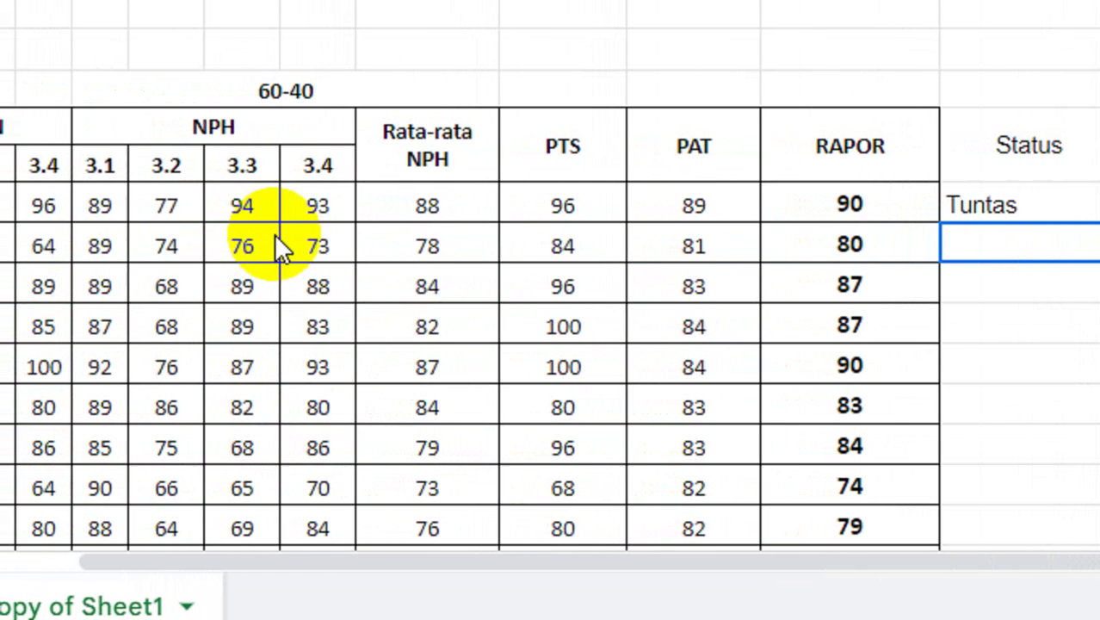
Check the KKM value in the summary rows below the grades and compare it with the threshold in the U9 formula.
{"action": "scroll", "coordinate": [352, 420], "scroll_direction": "down", "scroll_amount": 10}
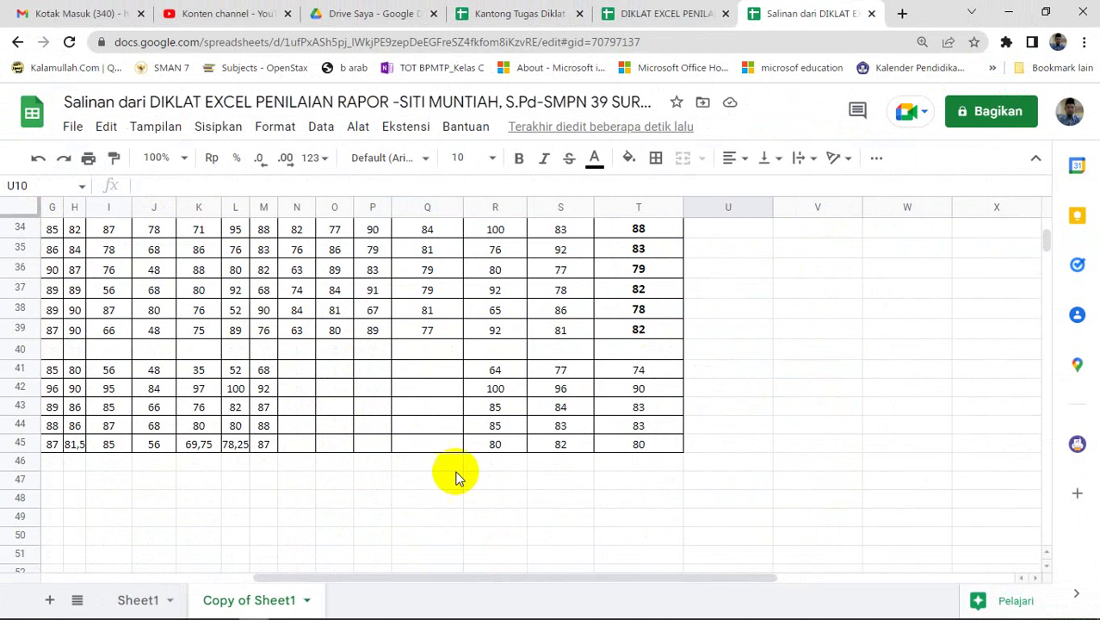
{"action": "left_click_drag", "start_coordinate": [460, 578], "coordinate": [192, 579]}
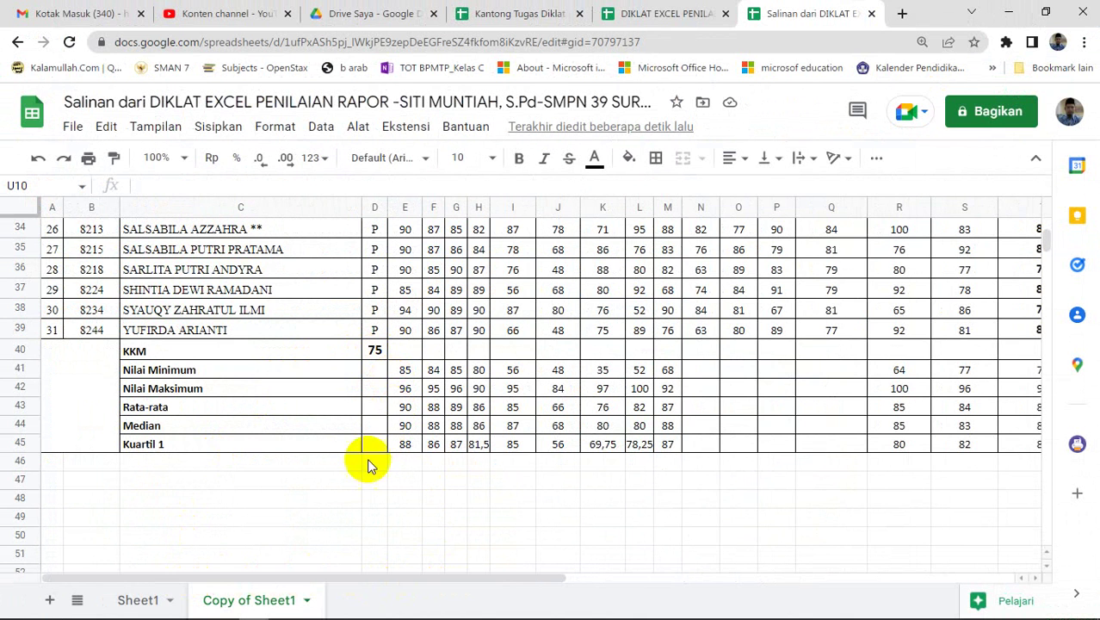
{"action": "left_click_drag", "start_coordinate": [372, 569], "coordinate": [759, 583]}
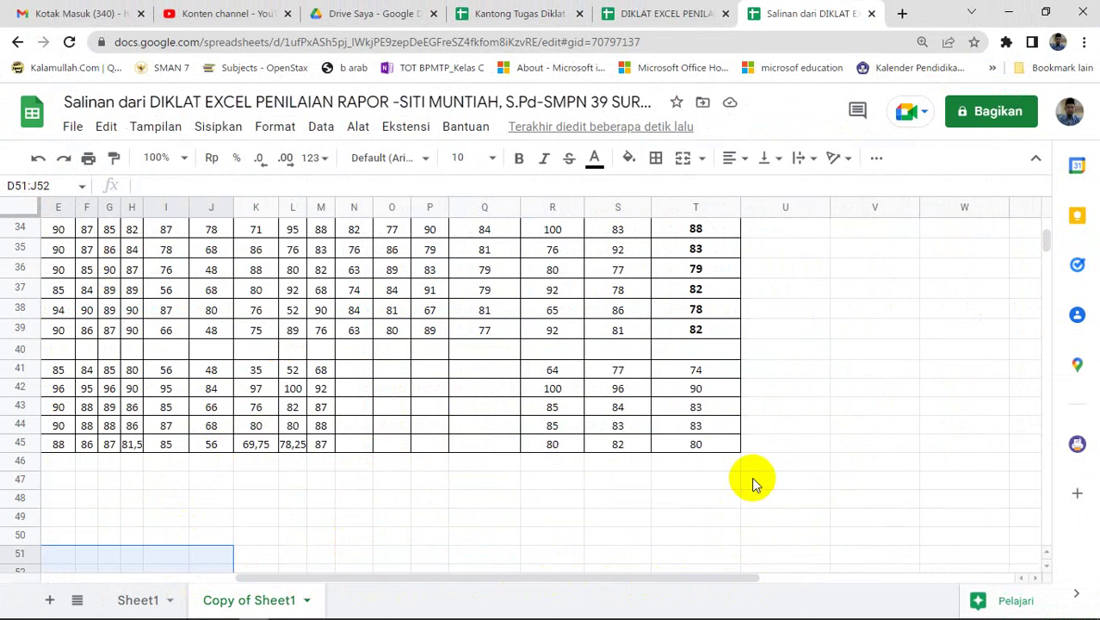
{"action": "scroll", "coordinate": [752, 477], "scroll_direction": "up", "scroll_amount": 5}
{"action": "scroll", "coordinate": [752, 475], "scroll_direction": "up", "scroll_amount": 3}
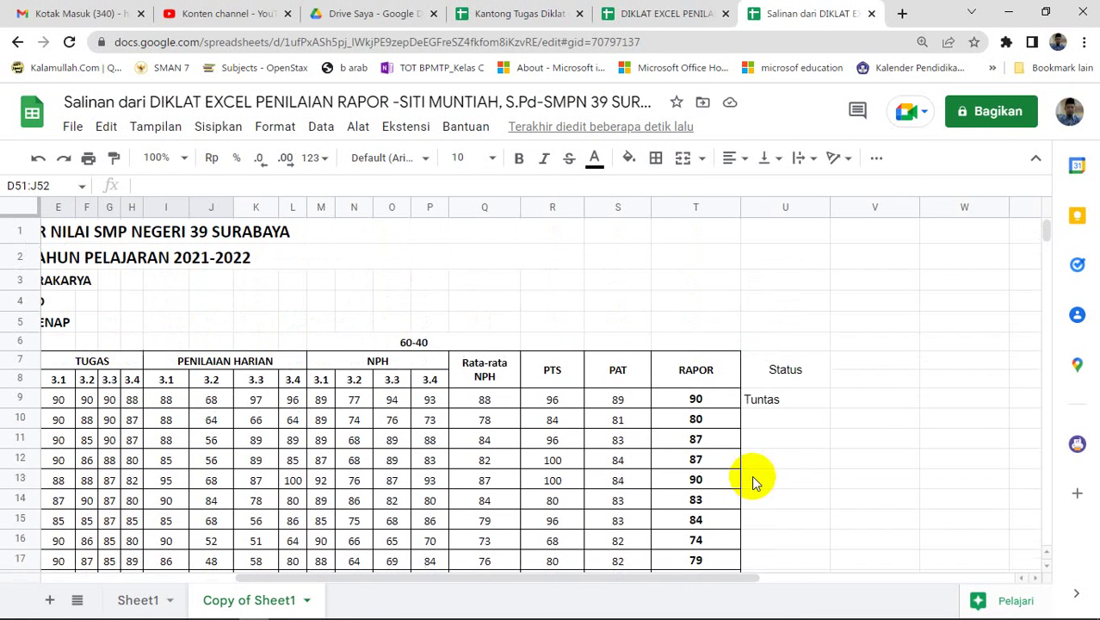
{"action": "double_click", "coordinate": [797, 402]}
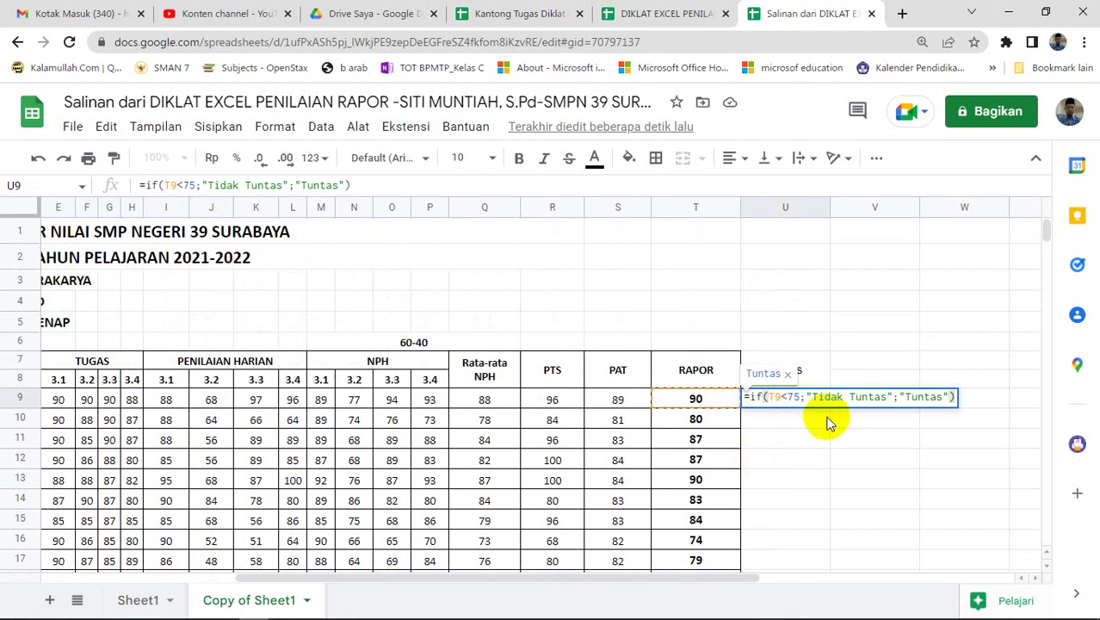
{"action": "left_click", "coordinate": [816, 424]}
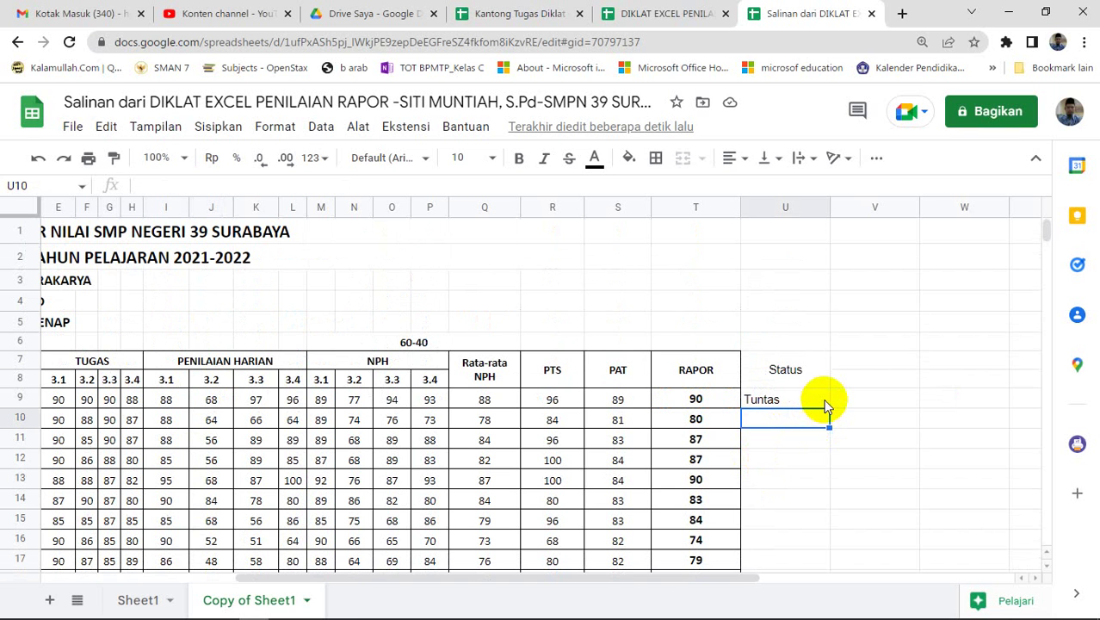
Fill the U9 status formula down the Status column to the last student row and review the filled cells.
{"action": "left_click", "coordinate": [822, 403]}
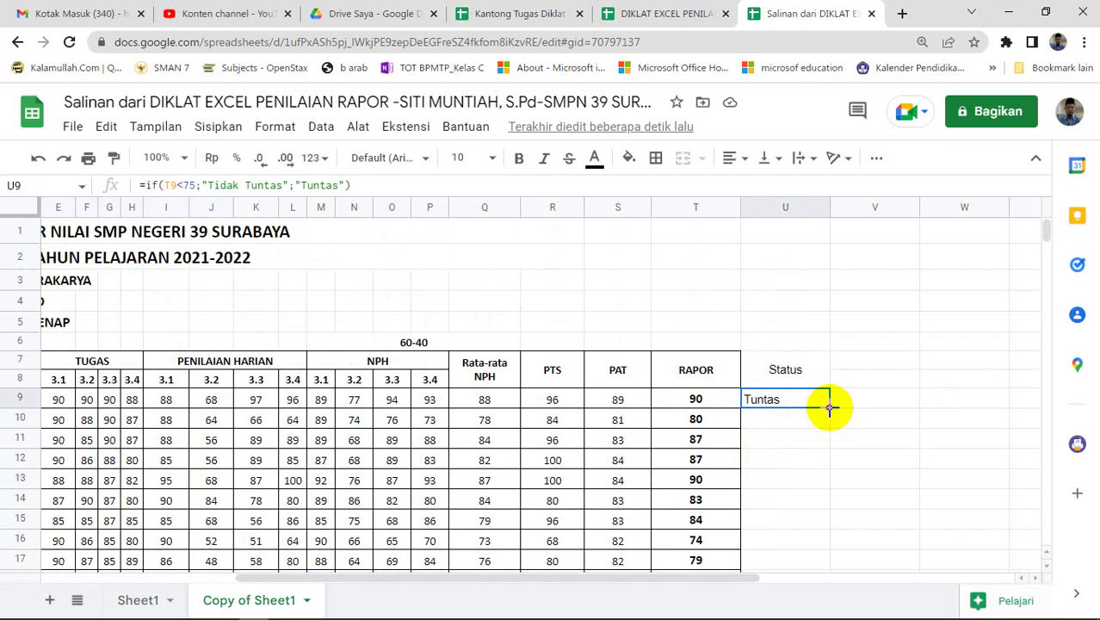
{"action": "double_click", "coordinate": [830, 408]}
{"action": "scroll", "coordinate": [826, 451], "scroll_direction": "down", "scroll_amount": 5}
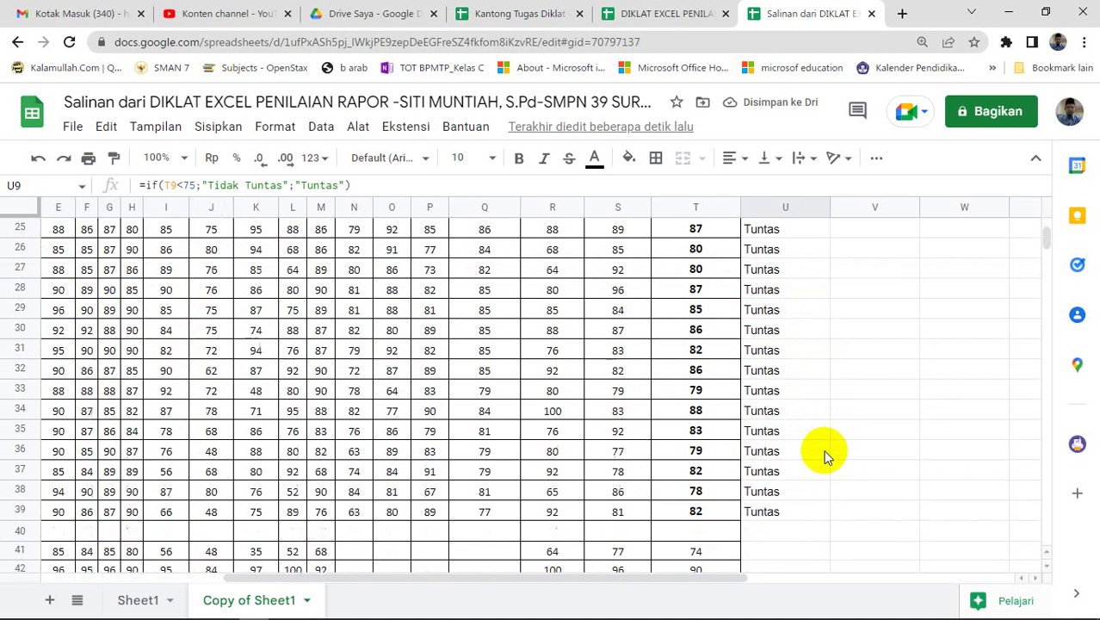
{"action": "scroll", "coordinate": [825, 456], "scroll_direction": "up", "scroll_amount": 5}
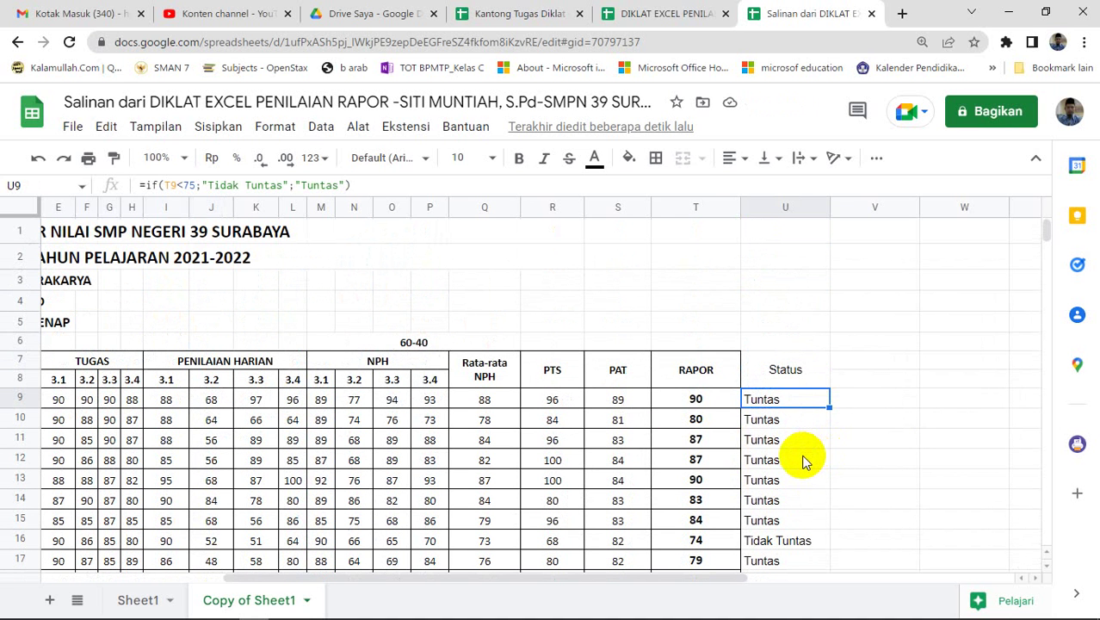
{"action": "left_click", "coordinate": [382, 346]}
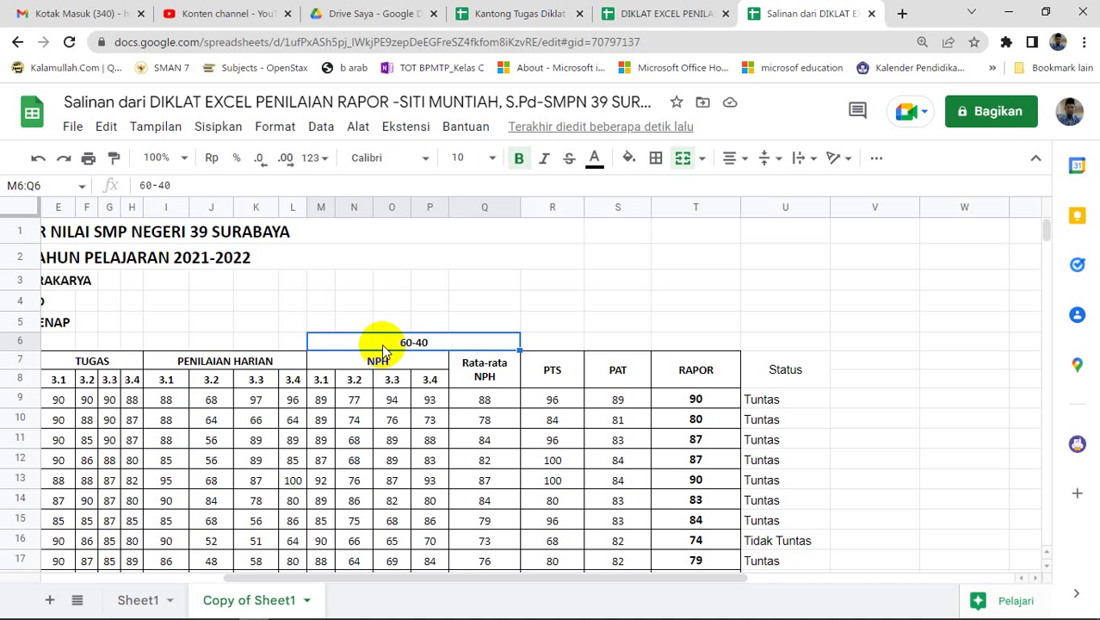
Share the spreadsheet by changing its general access to "Siapa saja yang memiliki link", and finish the sharing settings.
{"action": "left_click", "coordinate": [989, 114]}
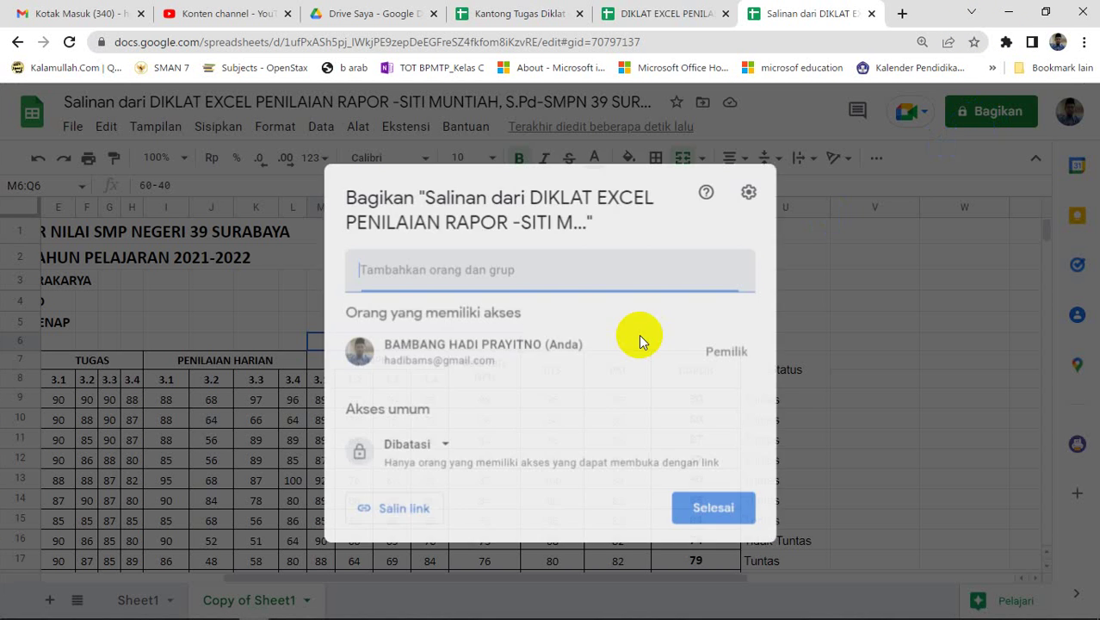
{"action": "left_click", "coordinate": [440, 474]}
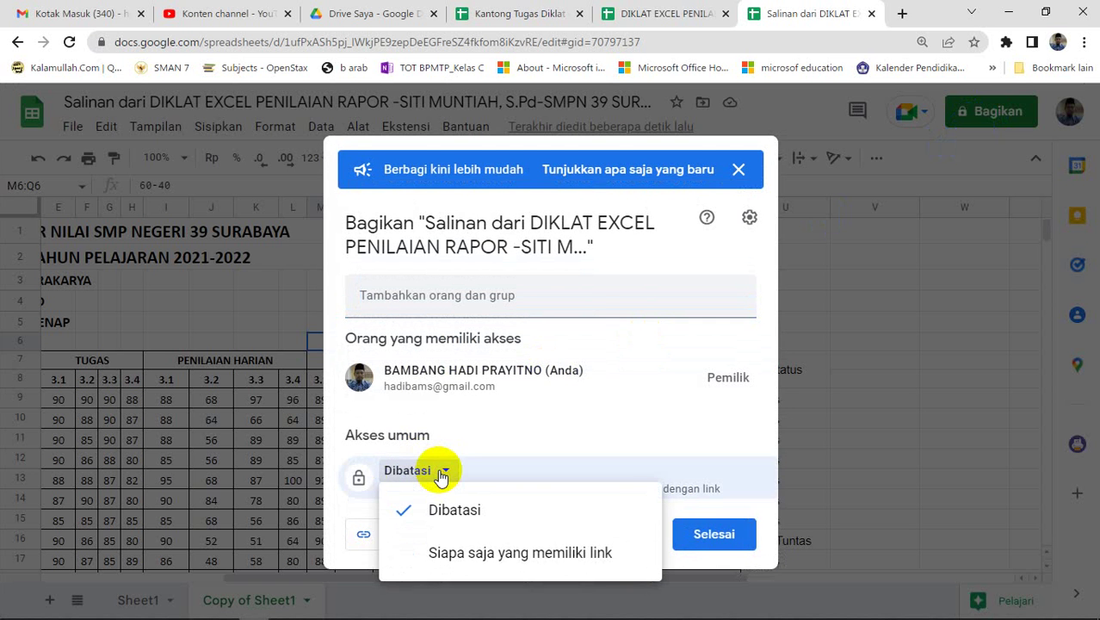
{"action": "left_click", "coordinate": [410, 555]}
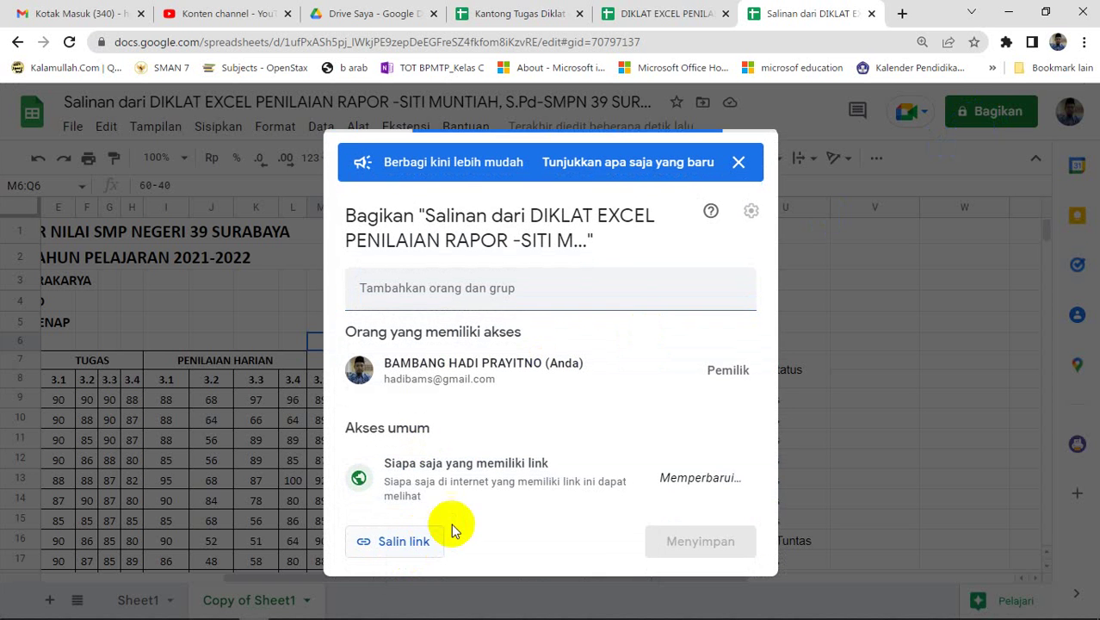
{"action": "left_click", "coordinate": [701, 538]}
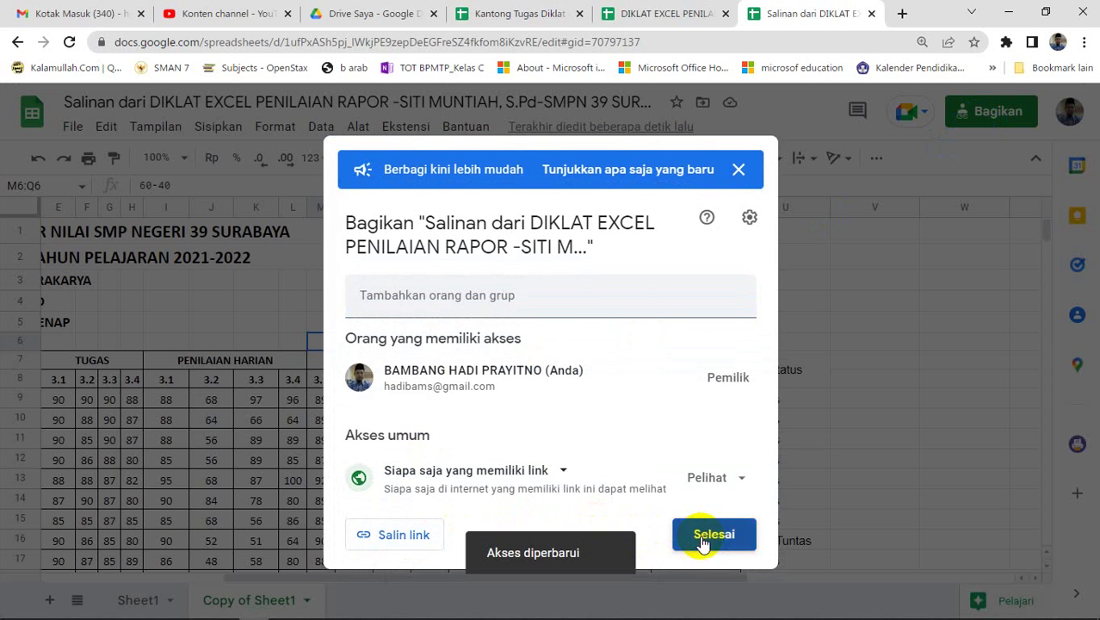